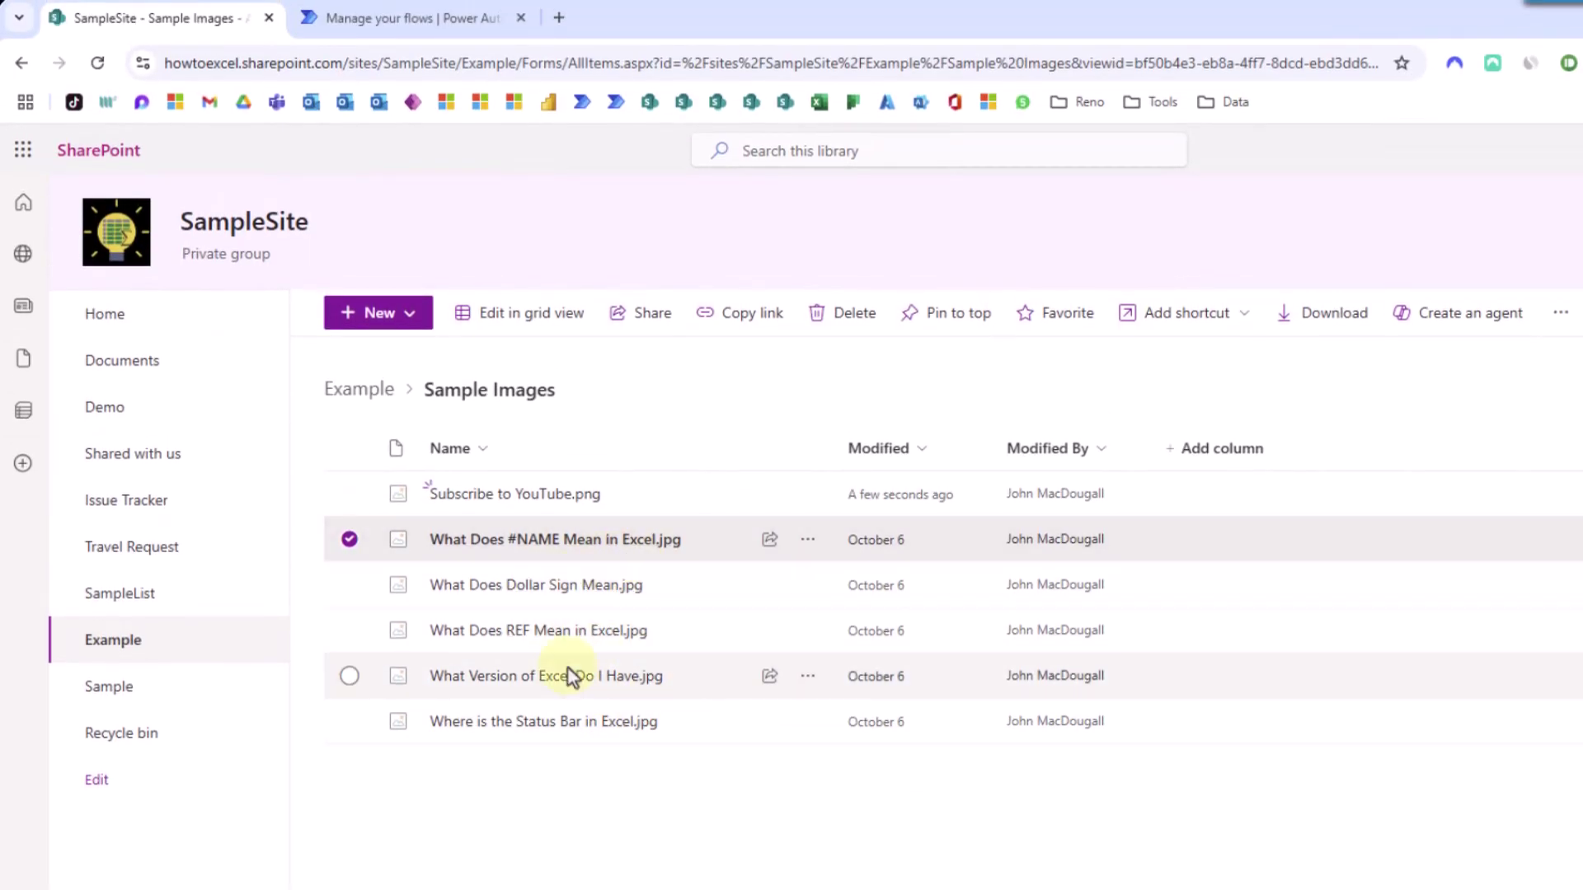
Step: Copy a sharing link for What Does #NAME Mean in Excel.jpg that works for anyone and allows editing
click(808, 541)
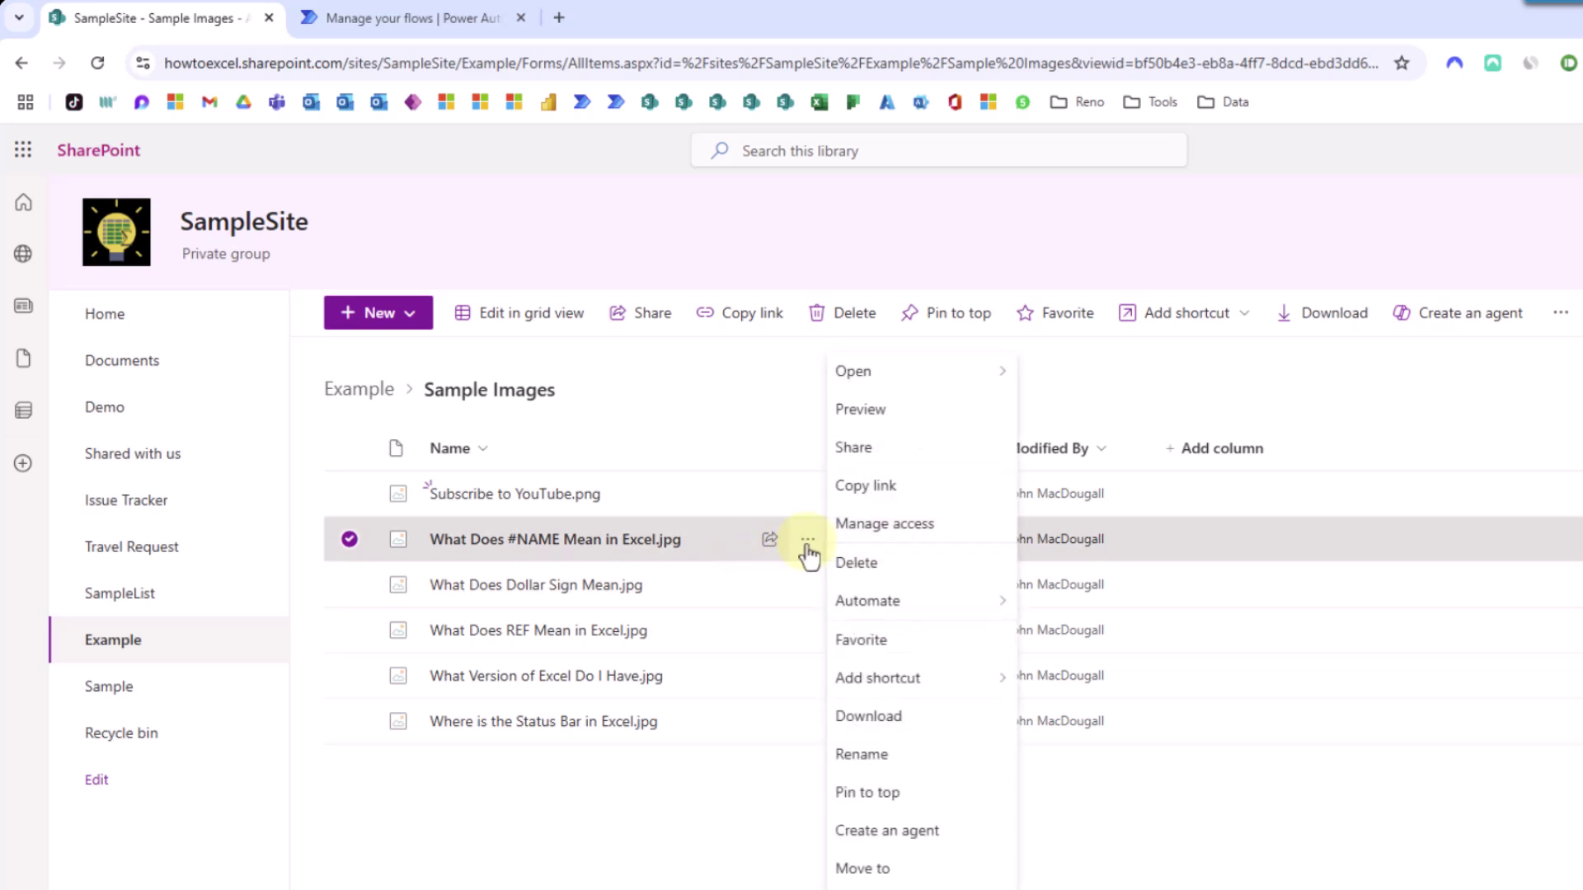
click(880, 451)
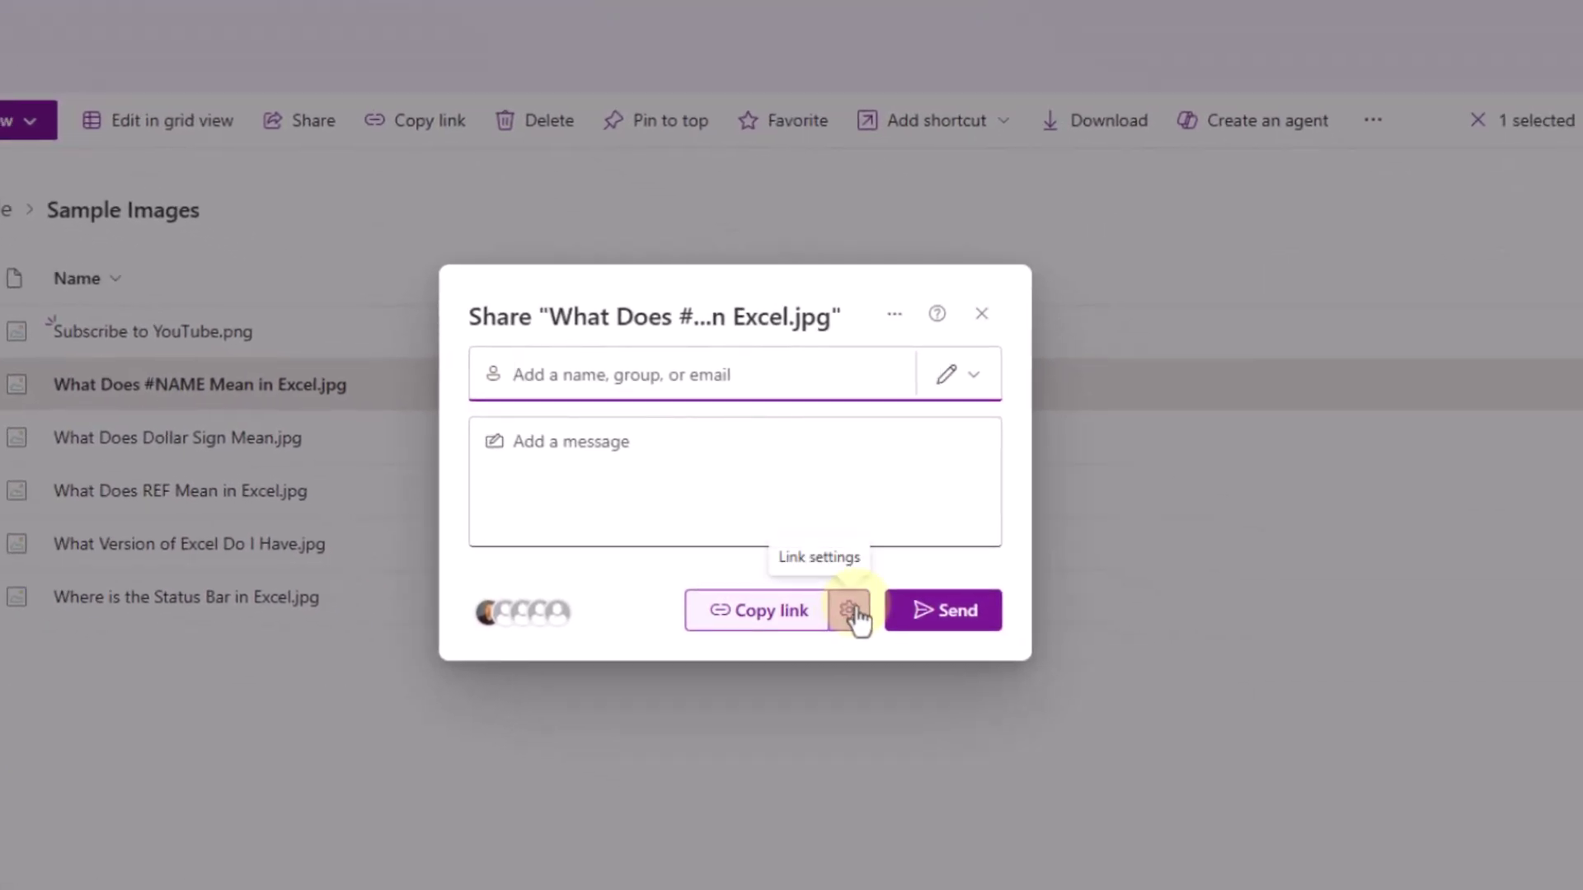
click(851, 611)
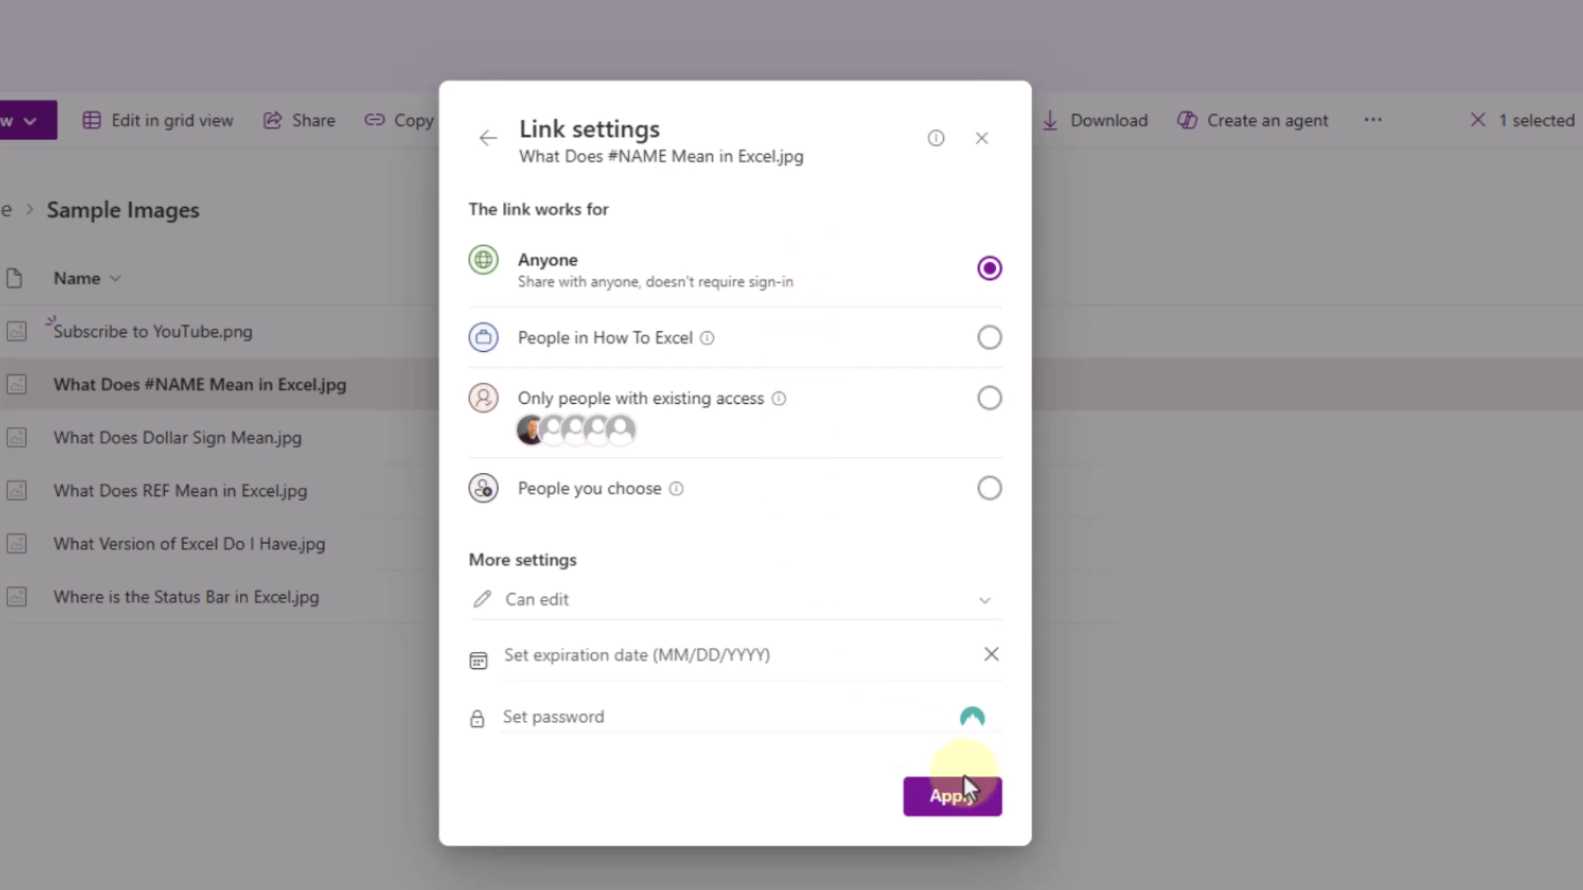
click(963, 810)
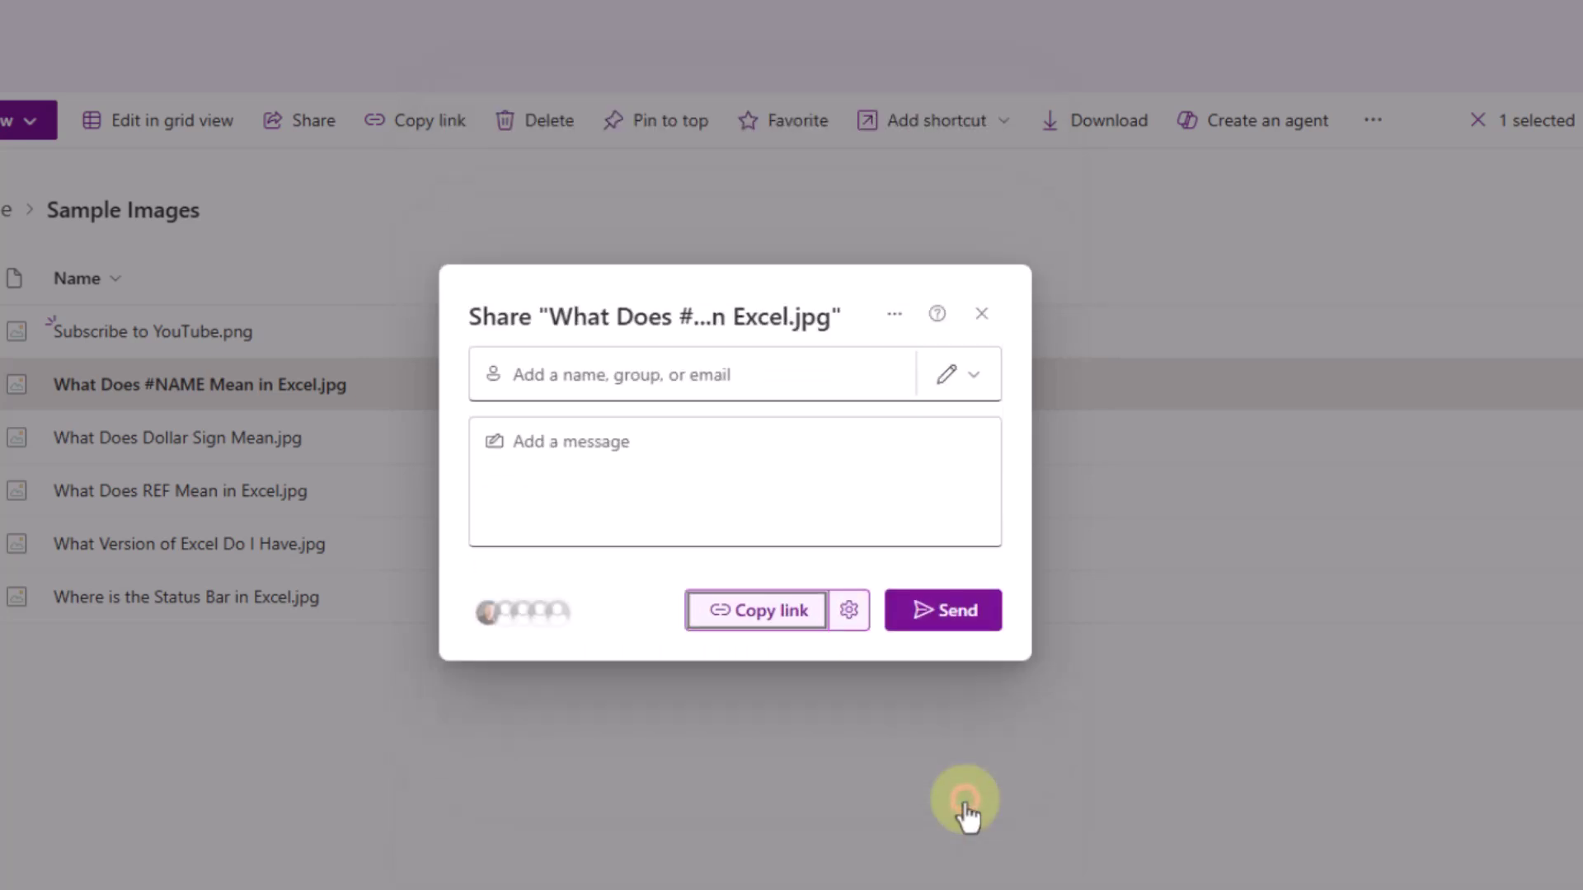
click(770, 616)
click(981, 286)
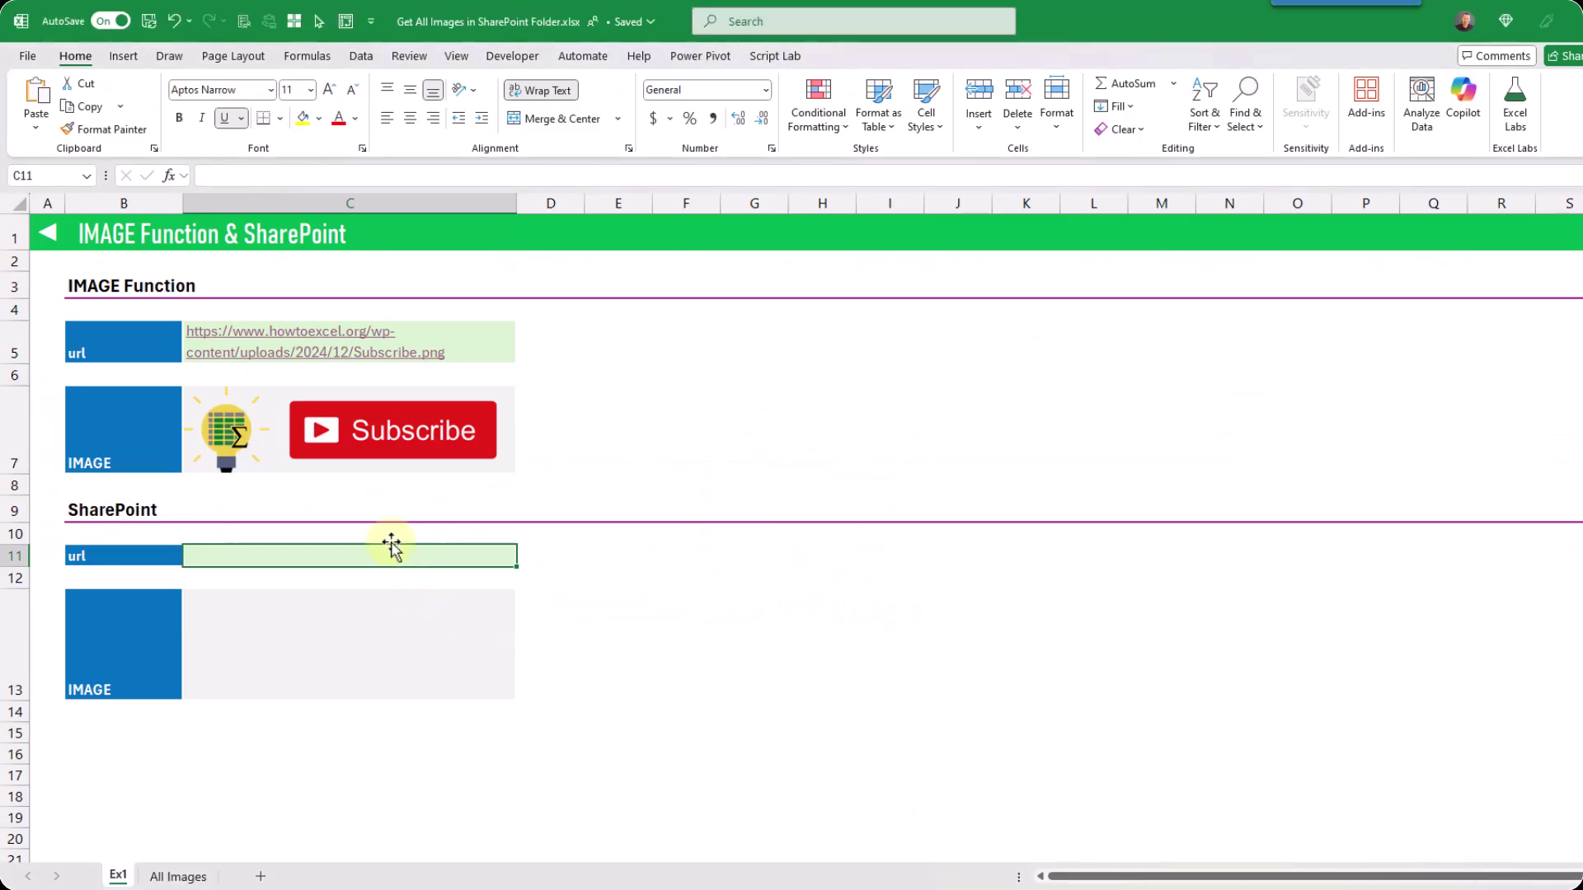
Step: Switch to the Excel workbook and paste the copied link into the SharePoint url cell C11
click(335, 174)
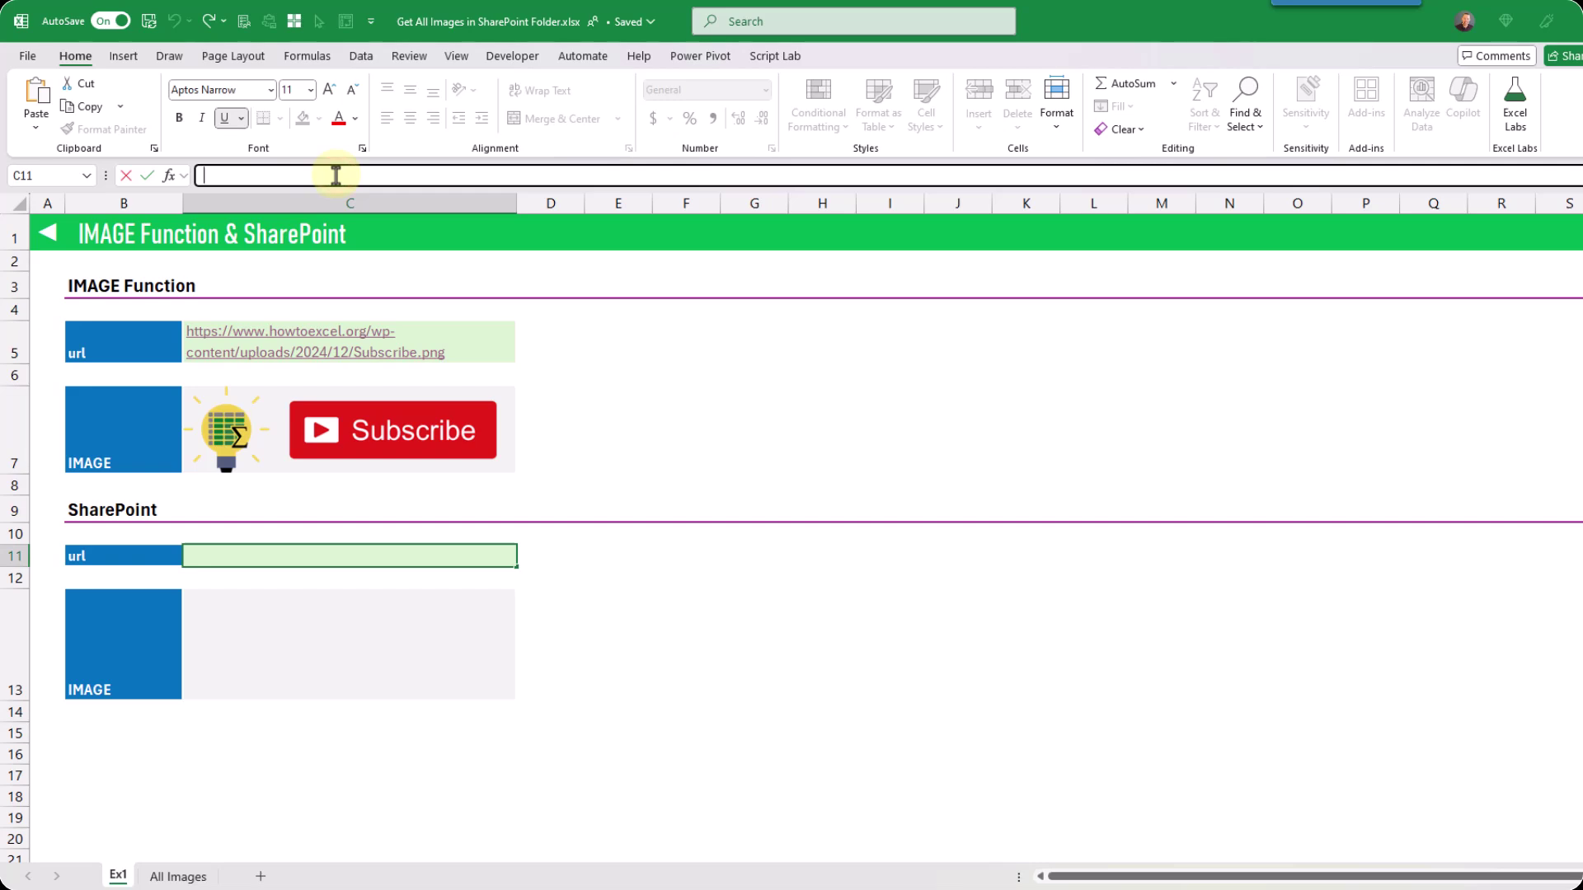
key(ctrl+v)
key(Return)
Step: Enter the formula =IMAGE(C11) in the SharePoint IMAGE cell C13
click(305, 686)
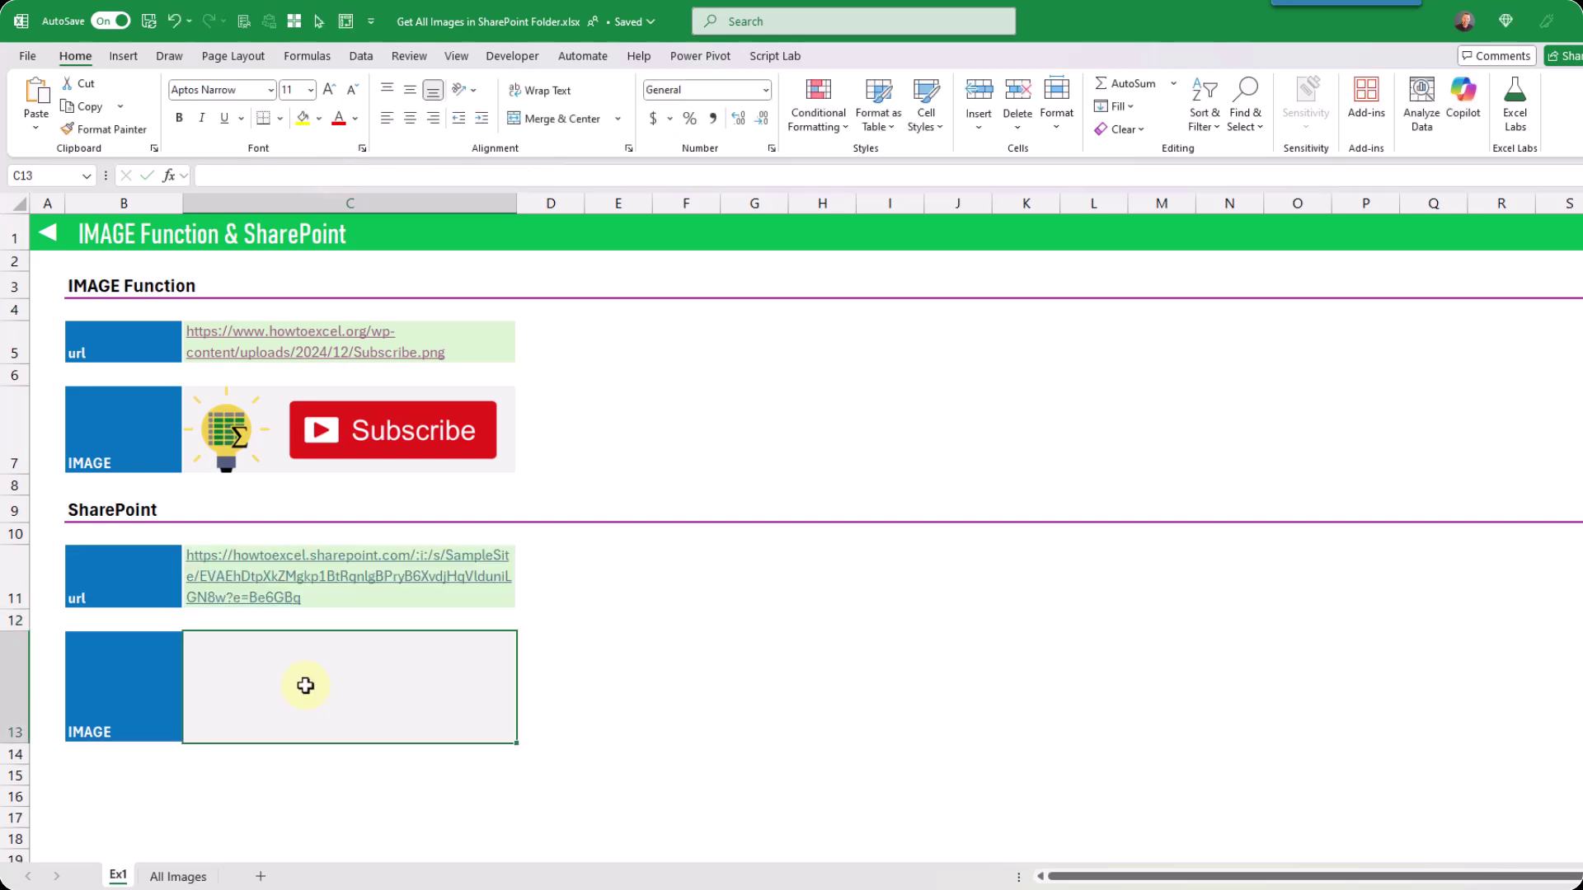
text(=ima)
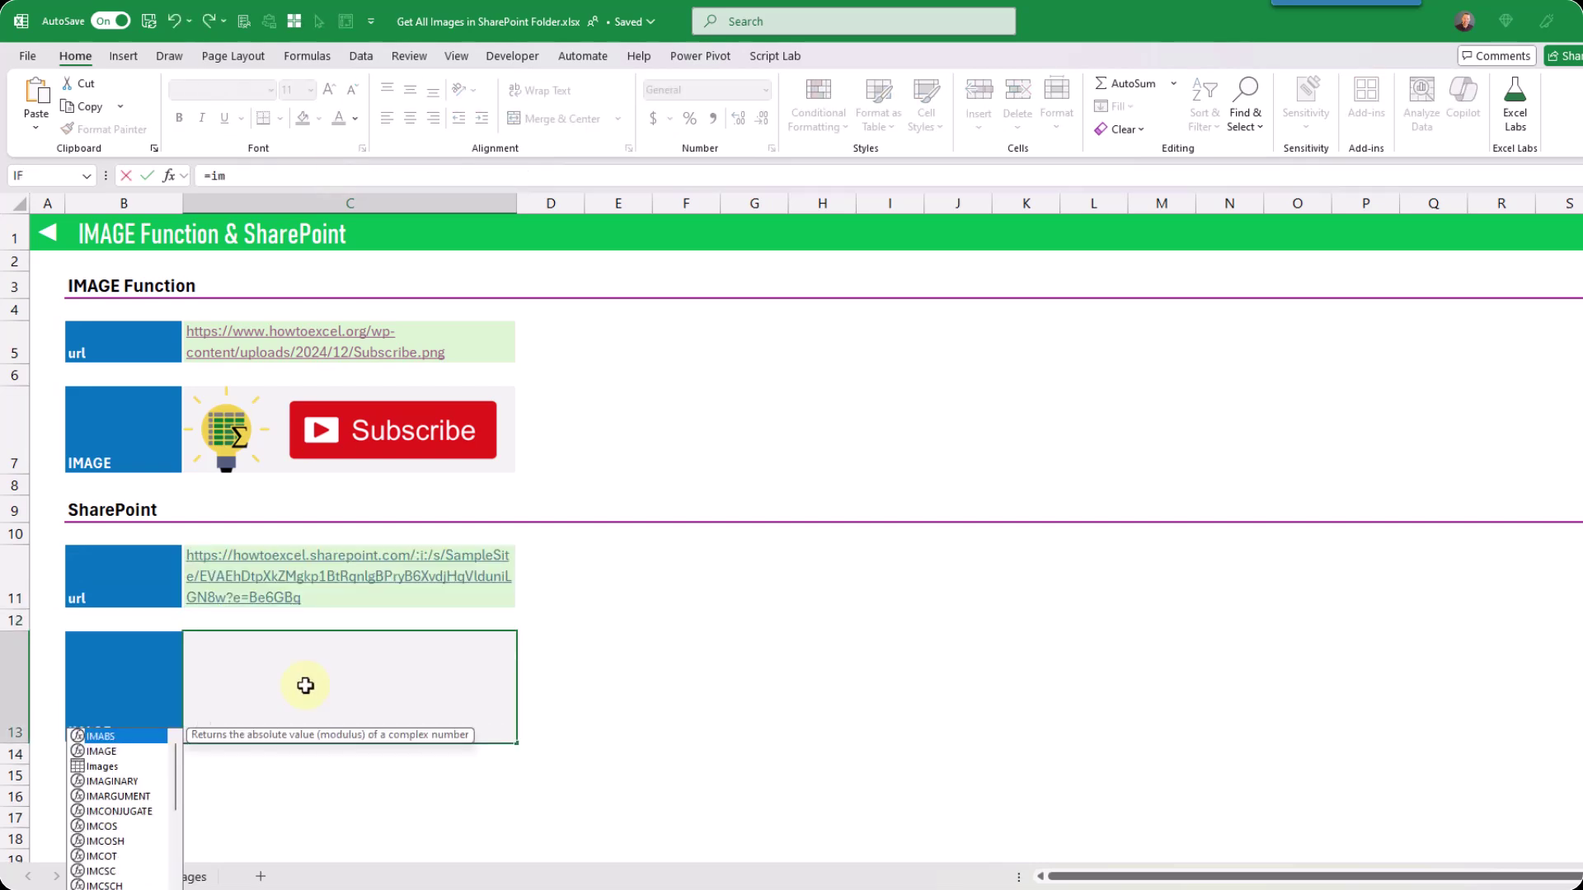
key(Down)
key(Tab)
key(Up)
key(Up)
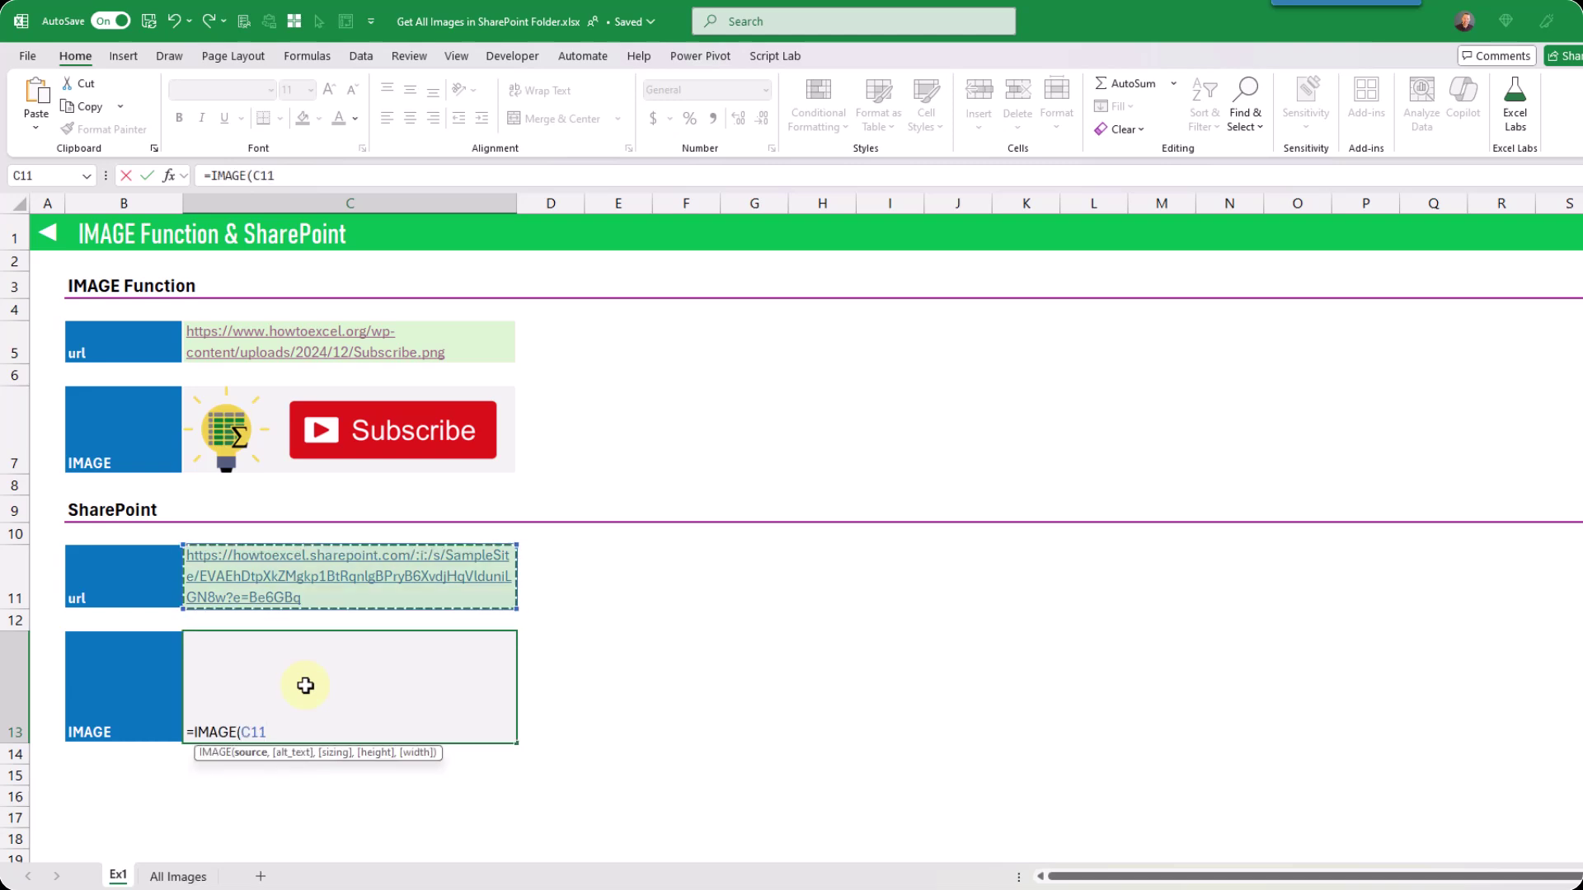
key(Return)
click(305, 686)
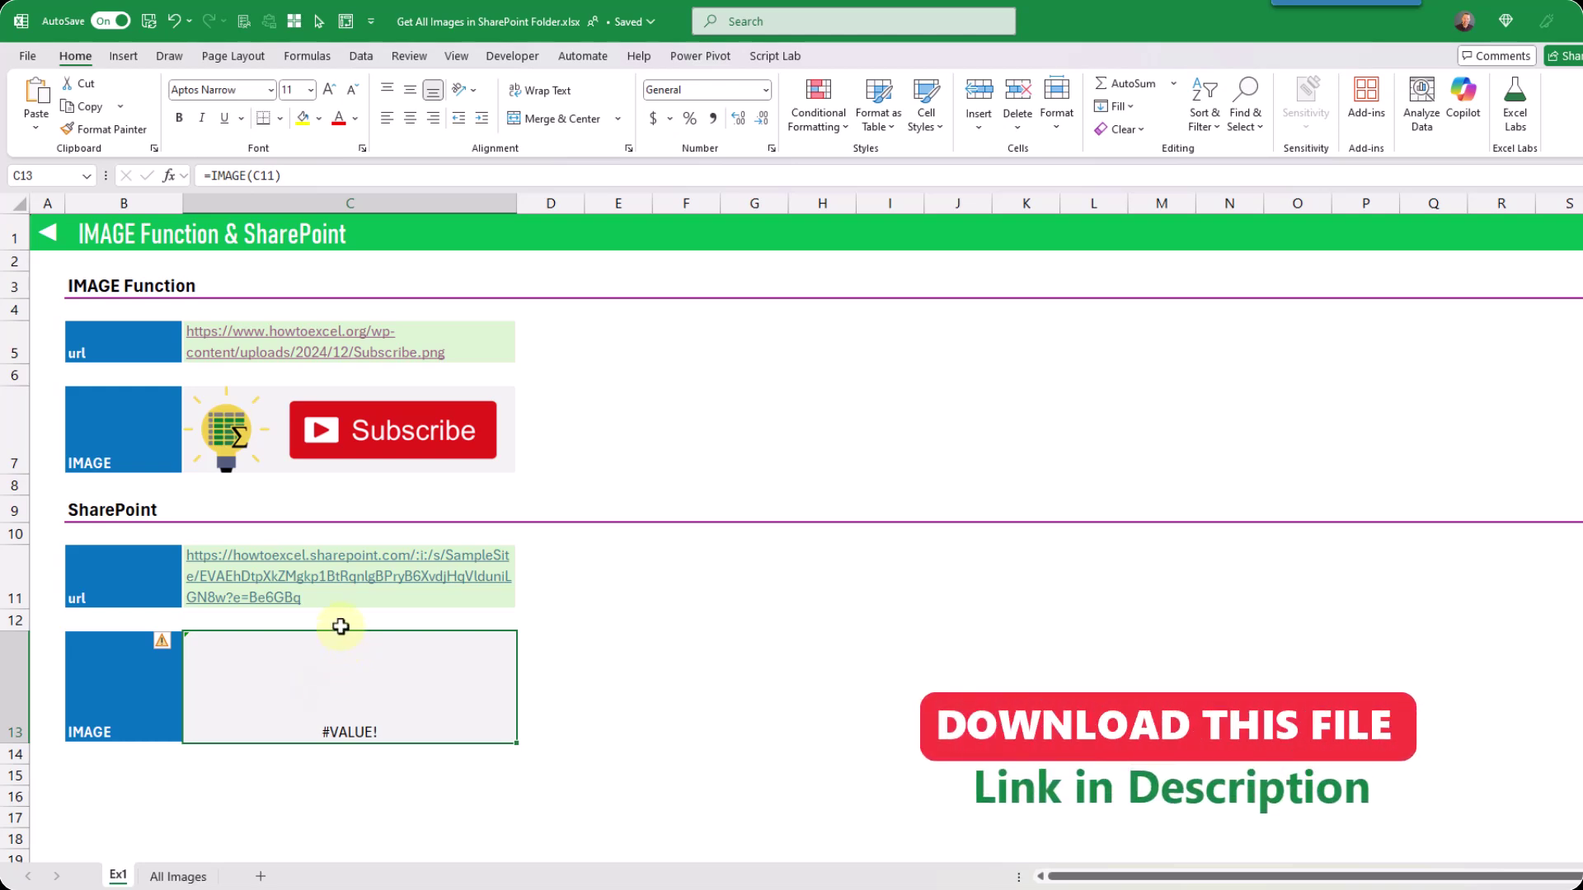
Step: Replace everything after the question mark in C11's link with download=1
key(Up)
key(Up)
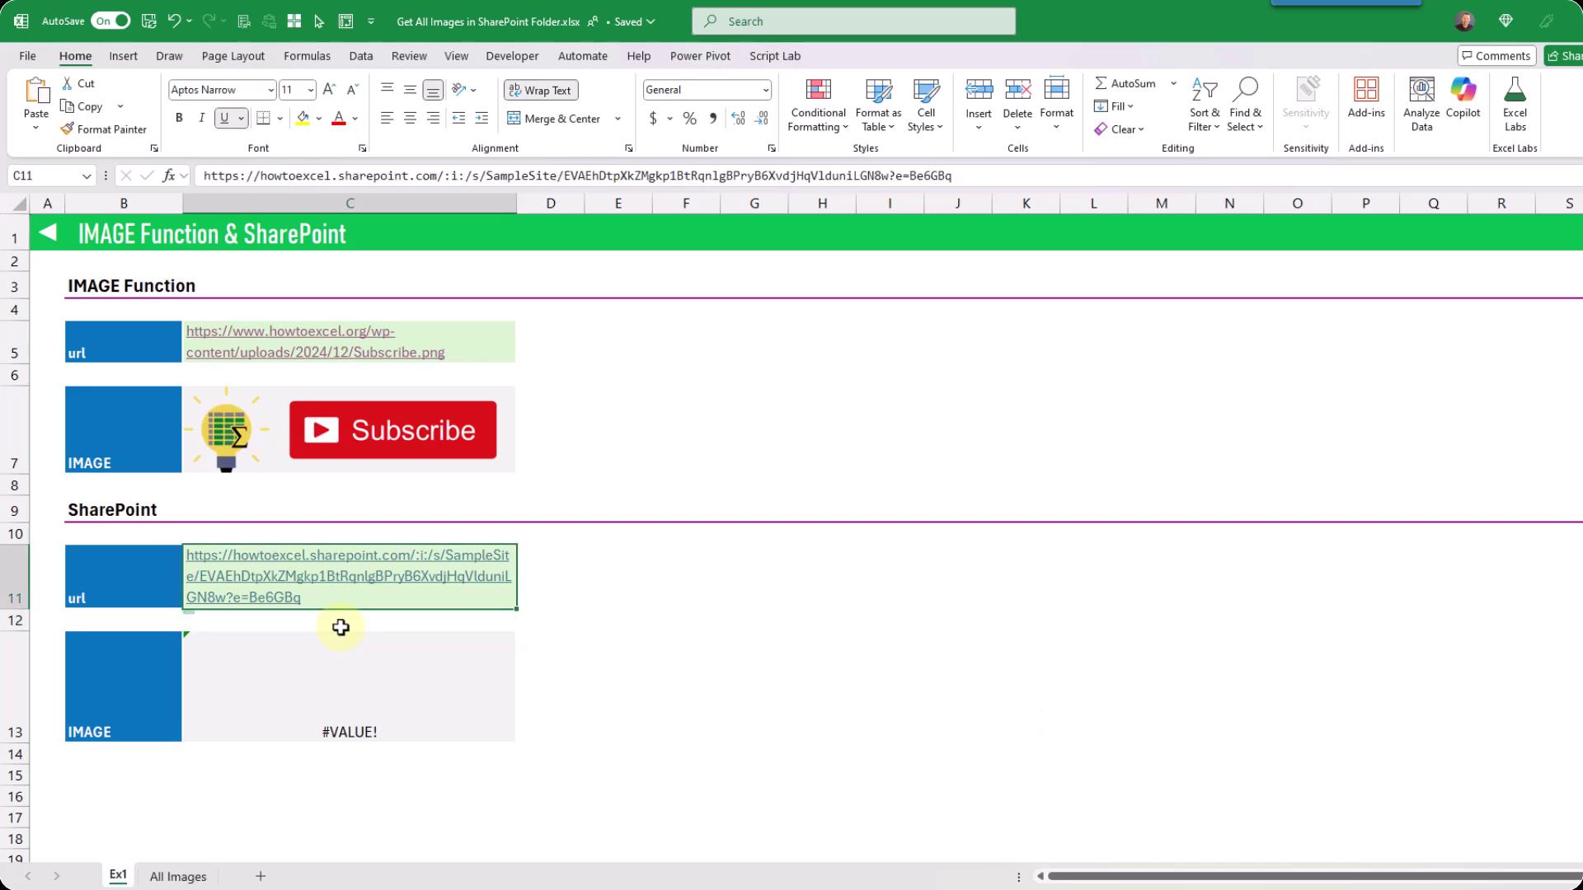
click(886, 176)
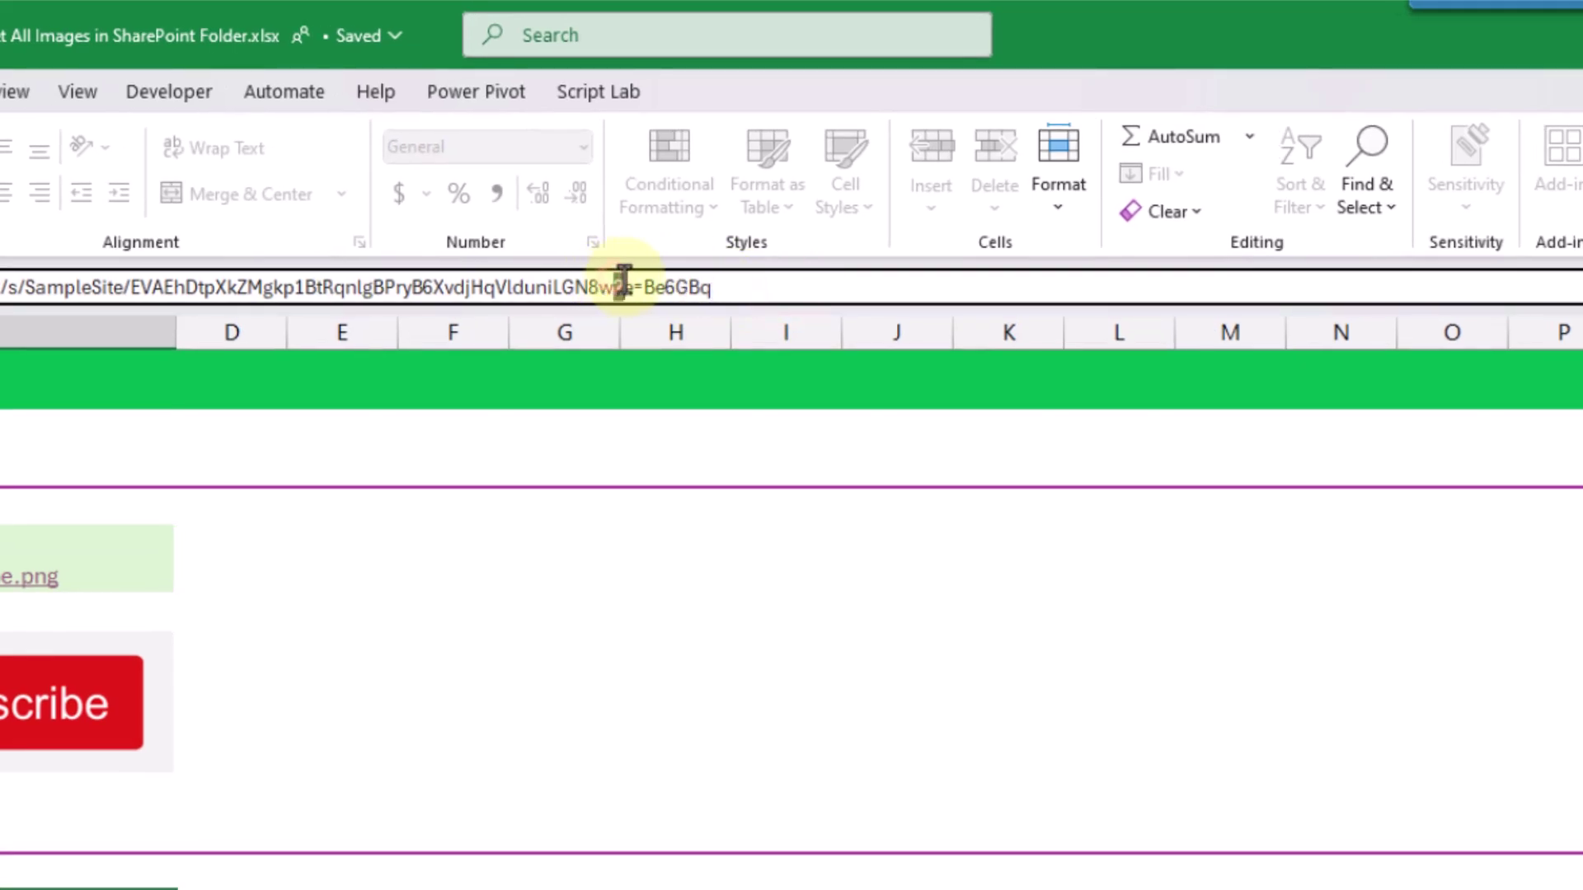
drag(624, 286, 780, 275)
click(729, 287)
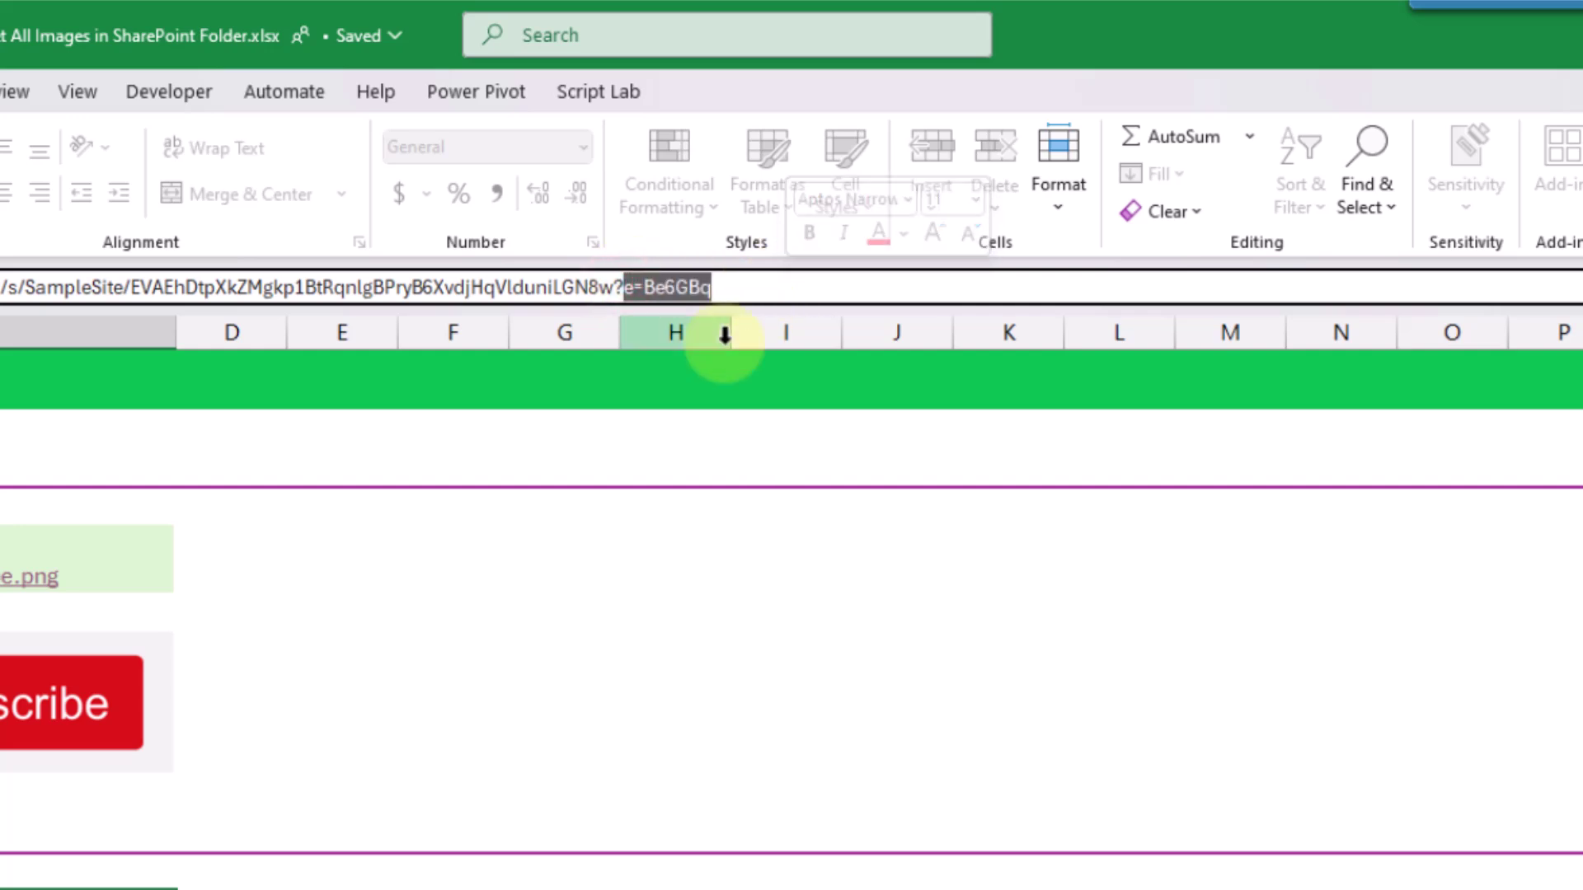
key(BackSpace)
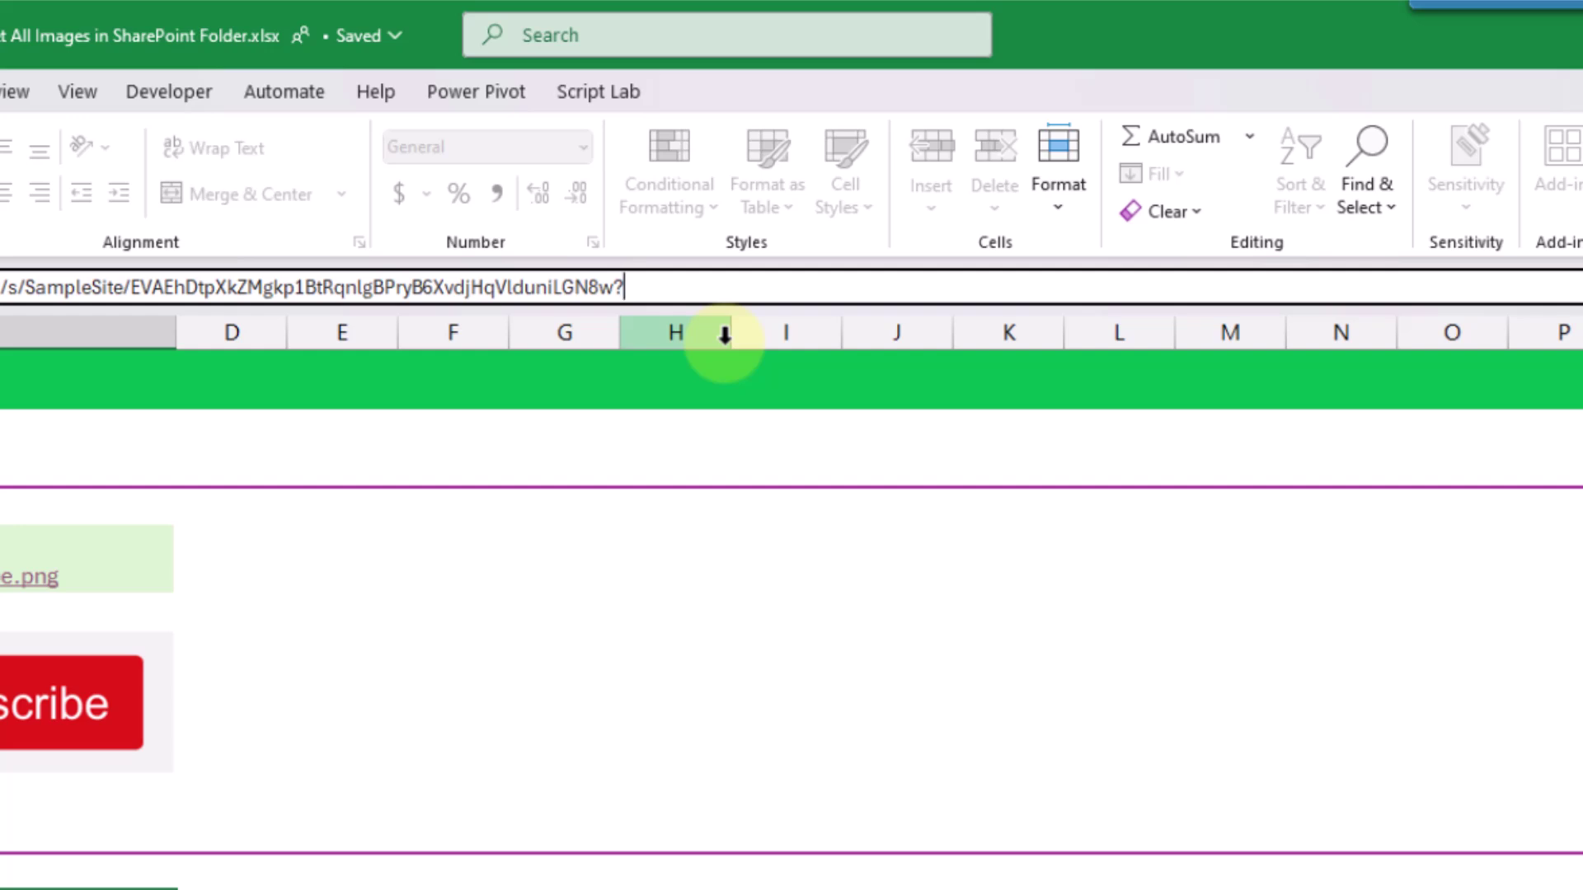
text(download)
text(=1)
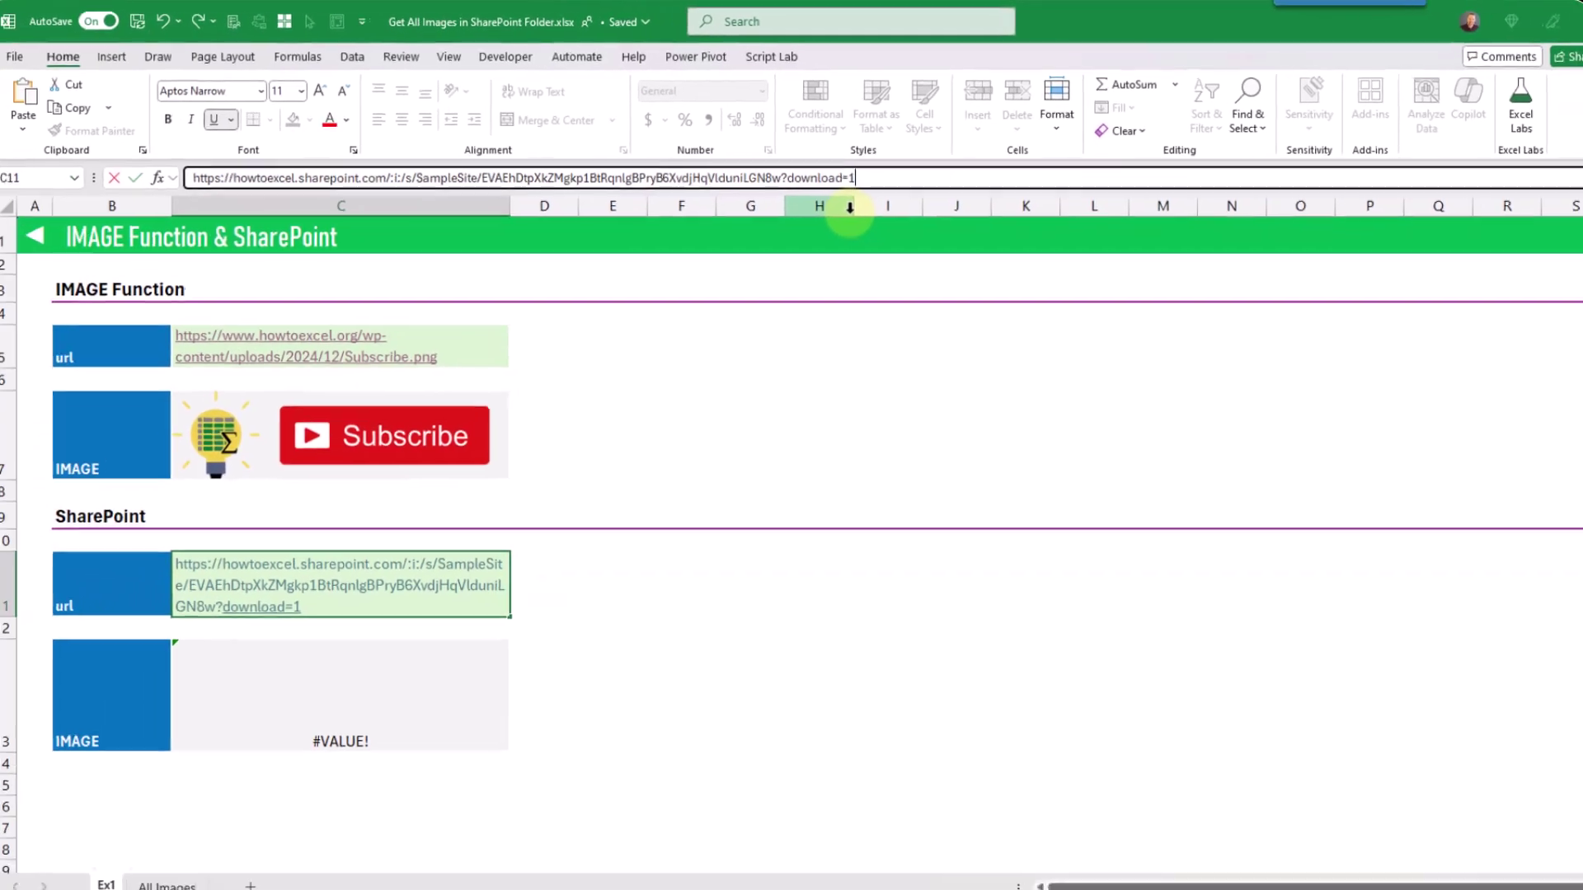
key(Return)
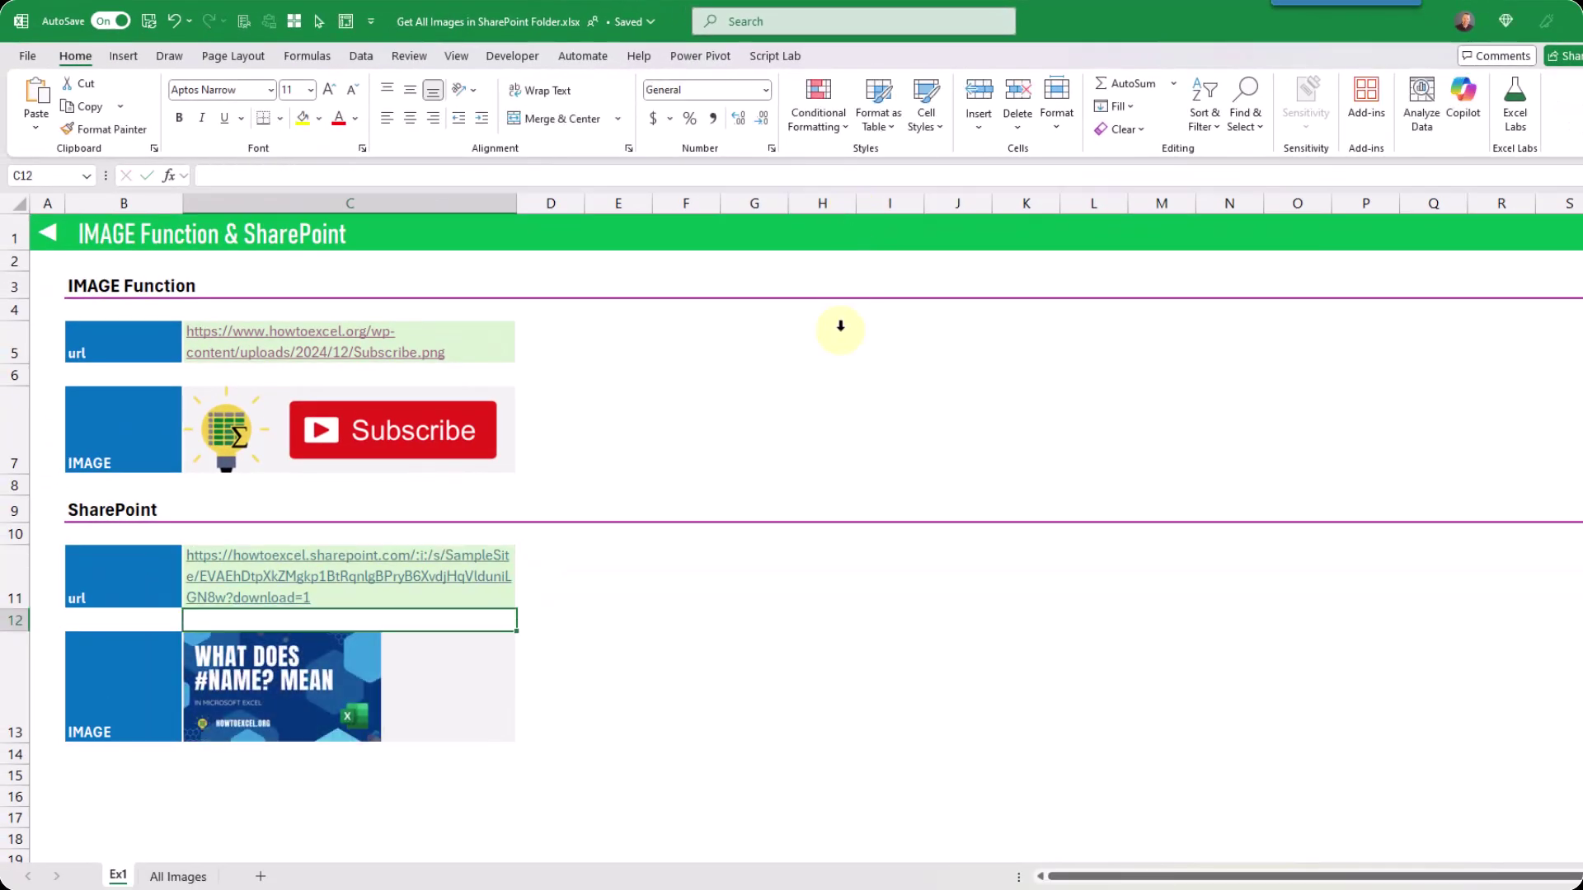
click(437, 672)
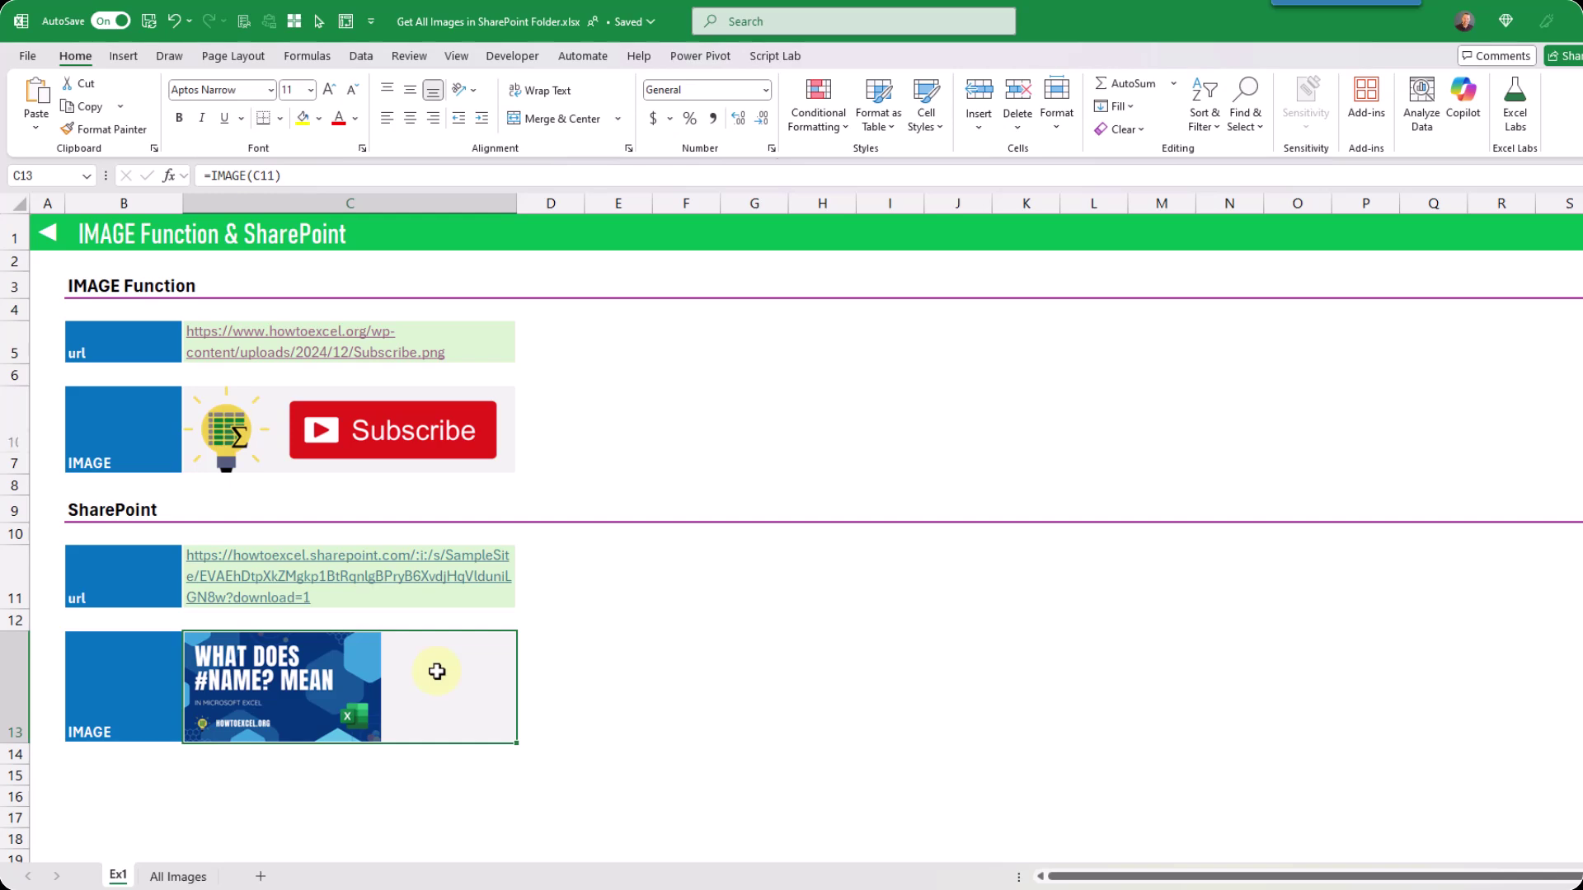
Step: Enter the headings Name and URL in cells B5 and C5 of the All Images sheet
key(ctrl+Page_Down)
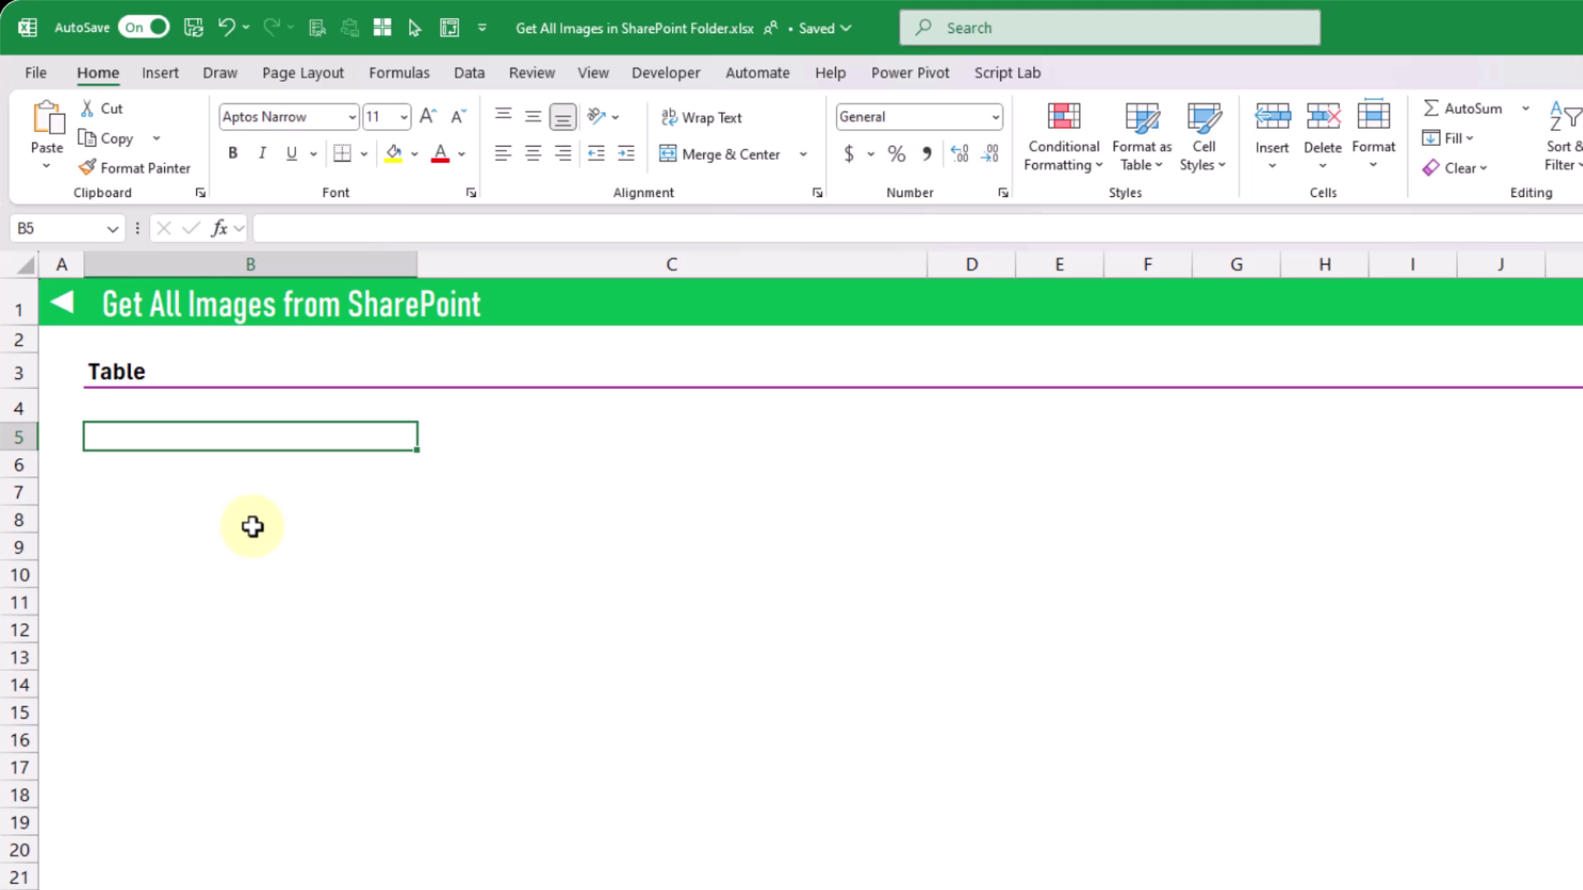
text(Name)
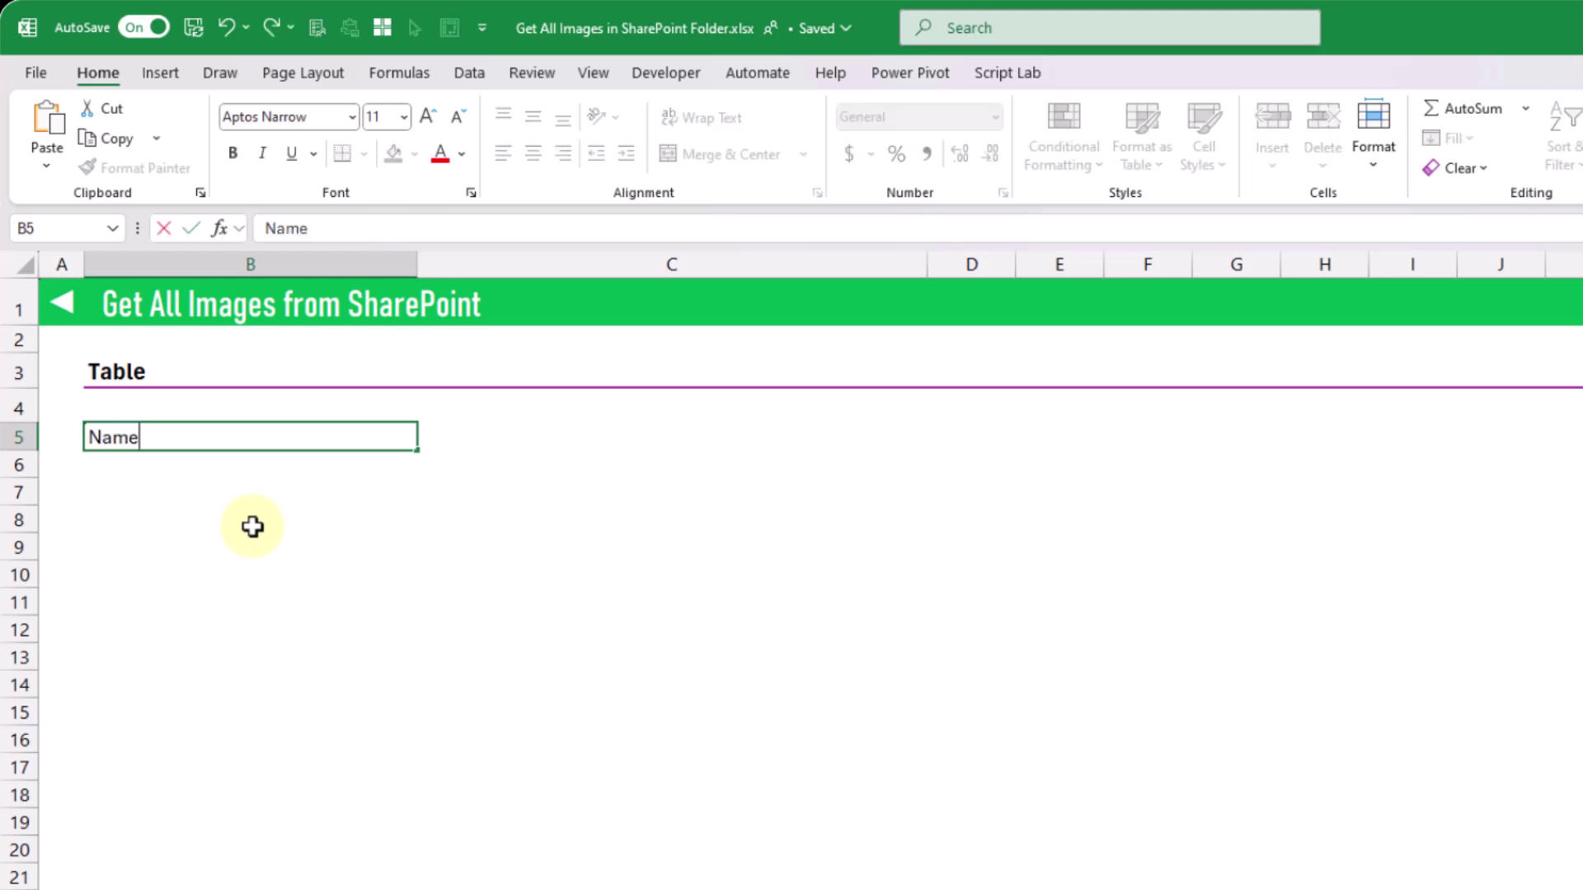
key(Tab)
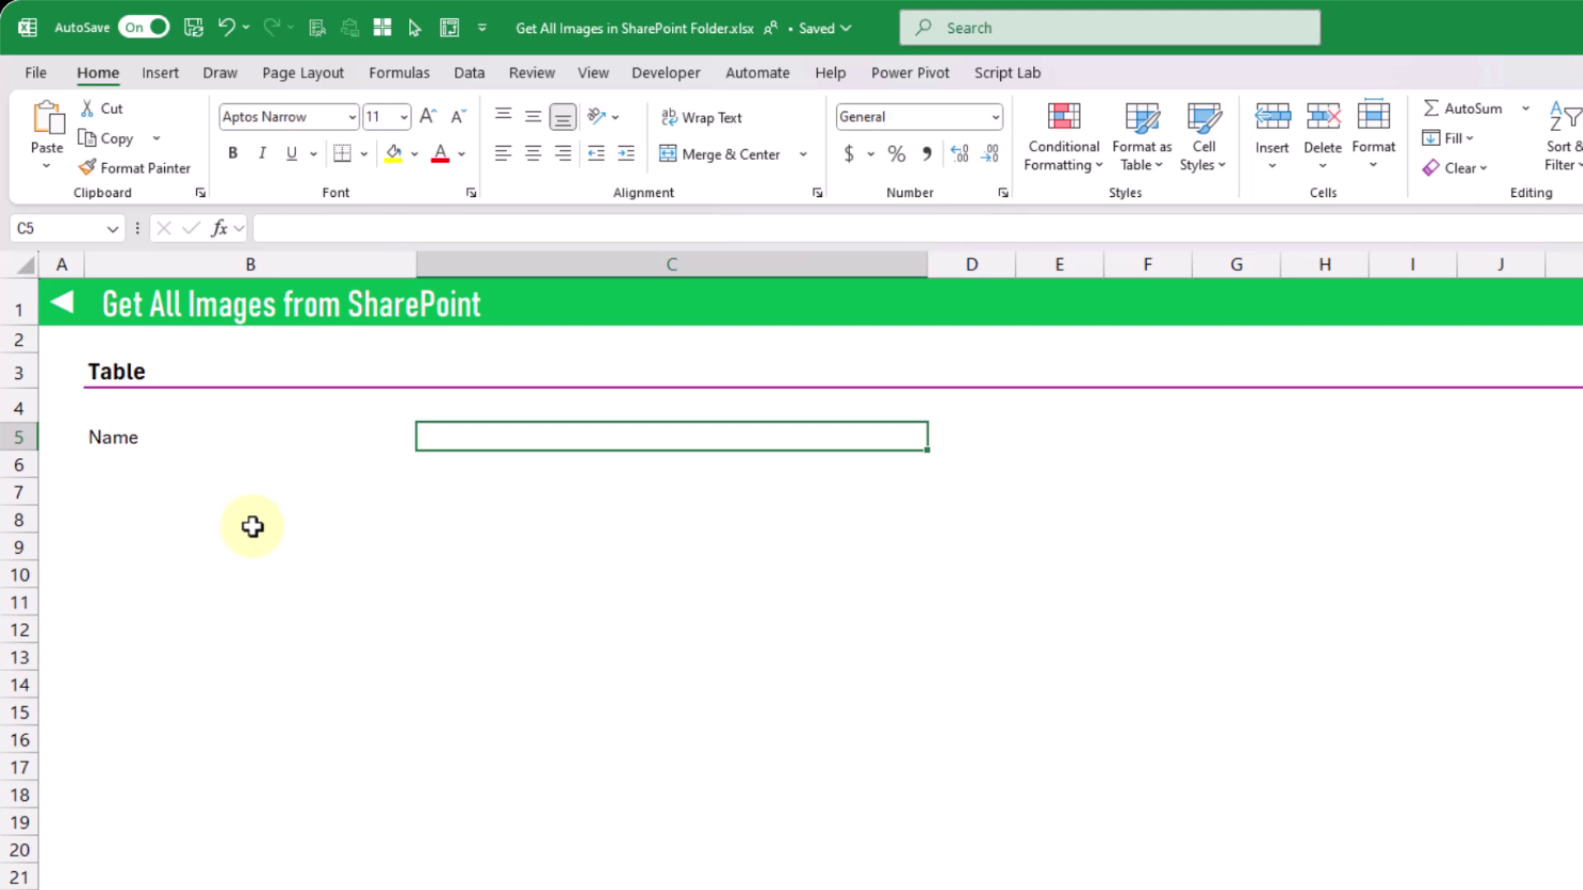
text(URL)
key(Return)
key(Up)
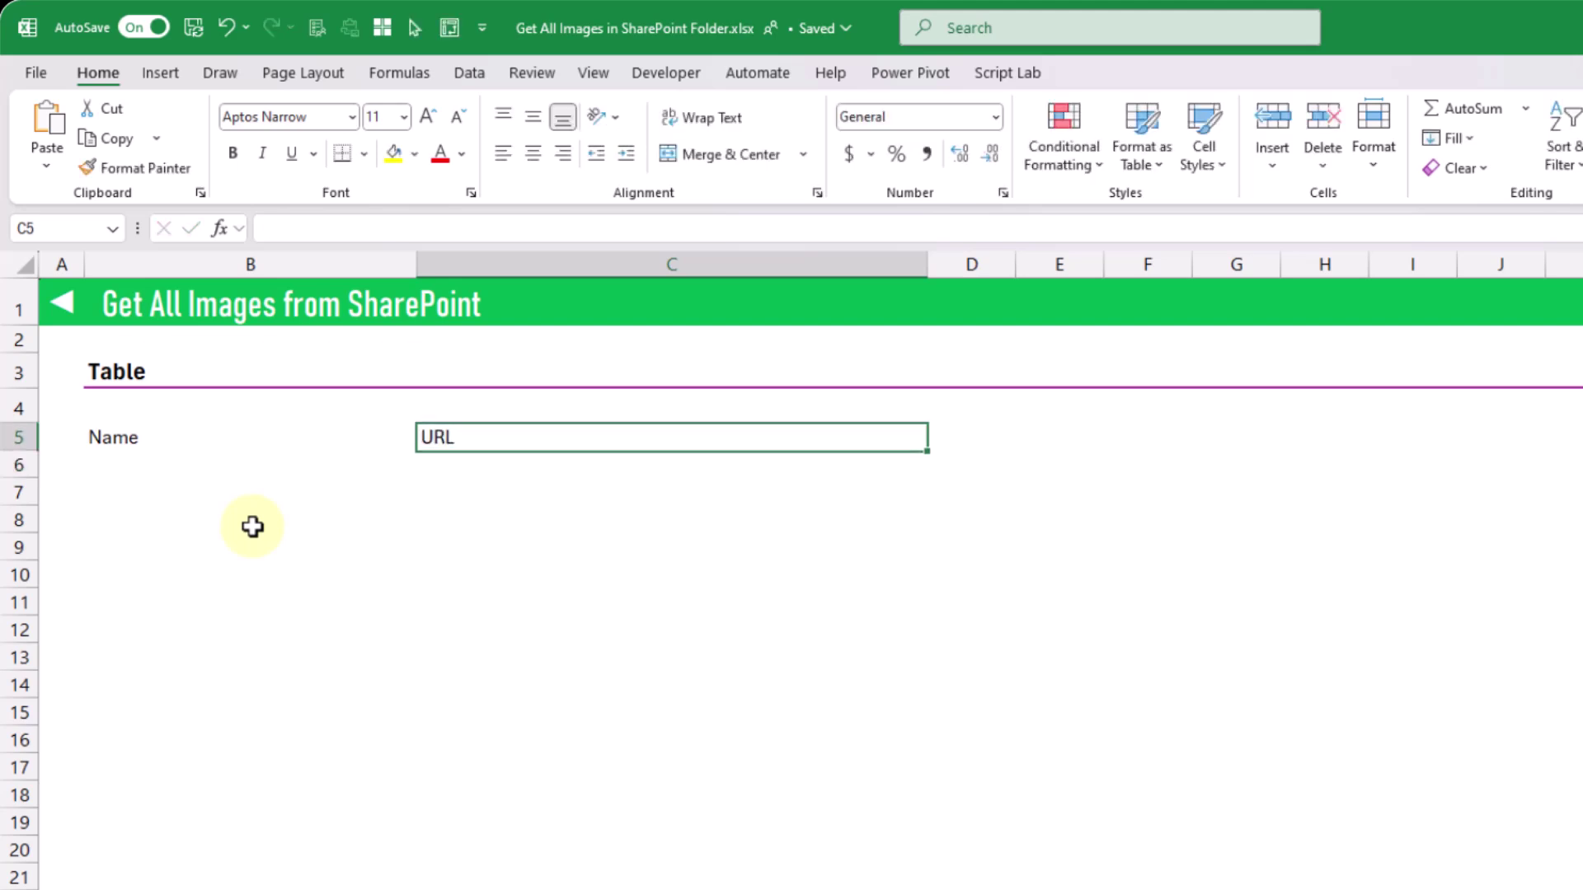
Step: Convert the headings in B5:C5 into a table, marking that it has headers
key(shift+Left)
key(Left)
key(shift+Right)
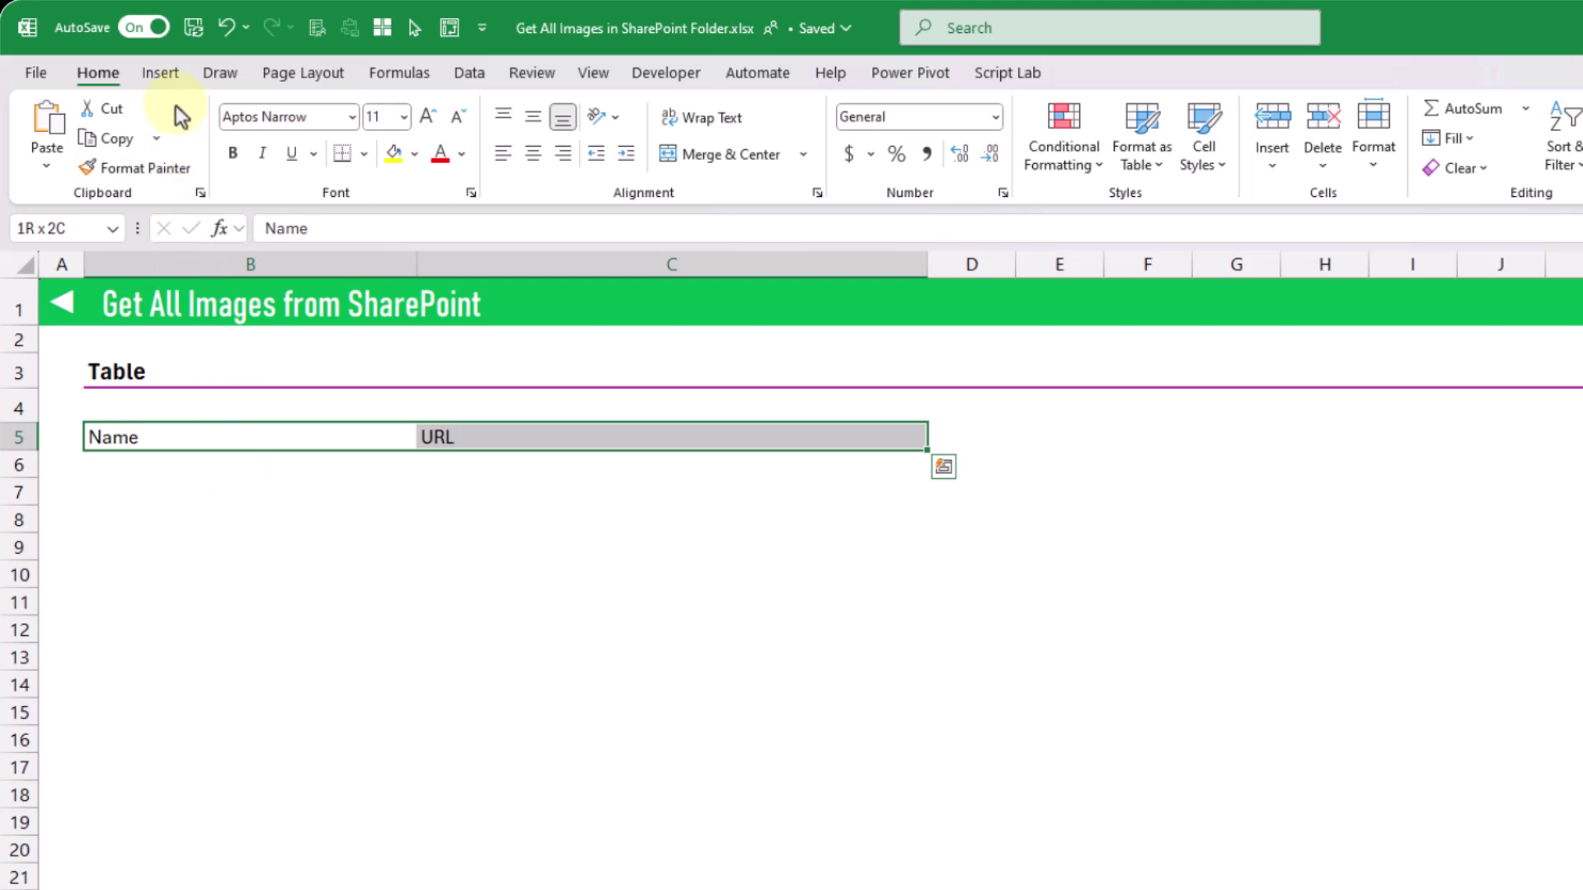
click(164, 76)
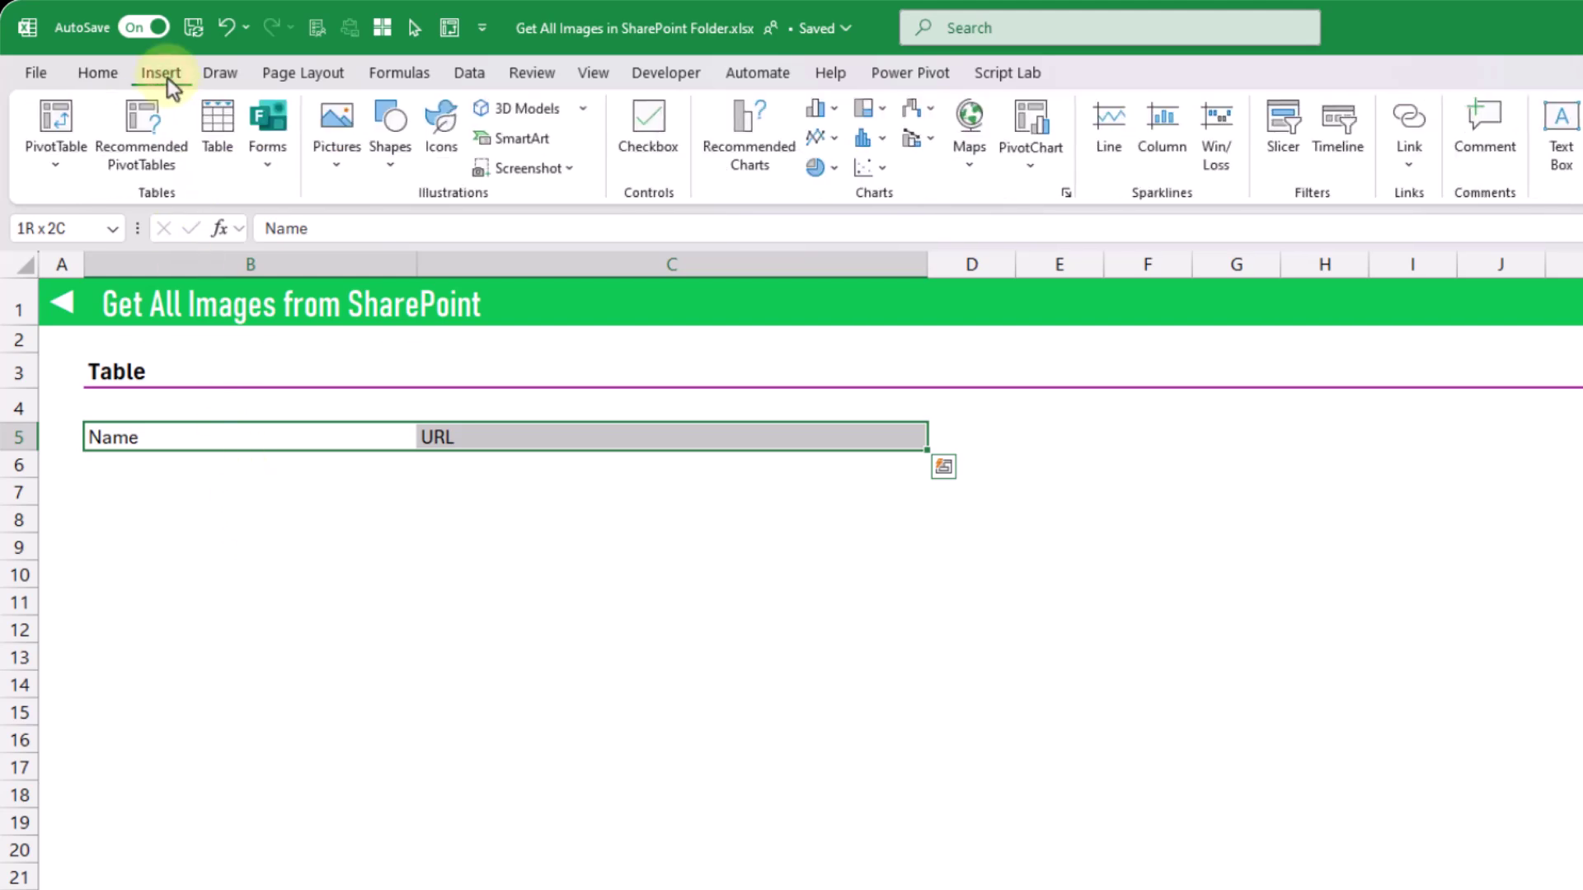
click(216, 130)
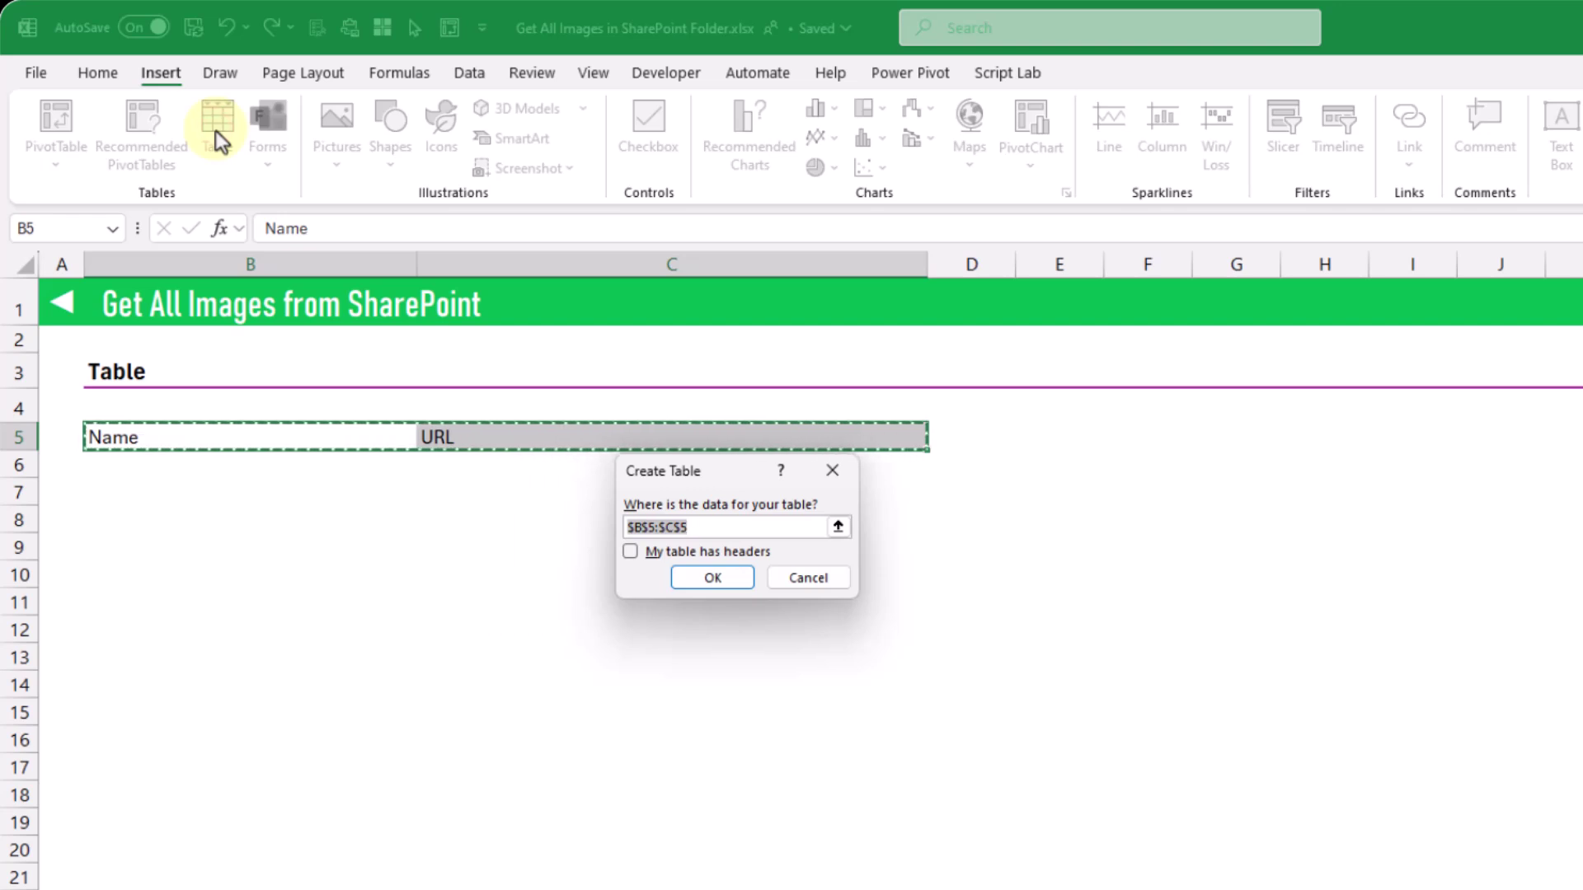
click(631, 552)
click(714, 578)
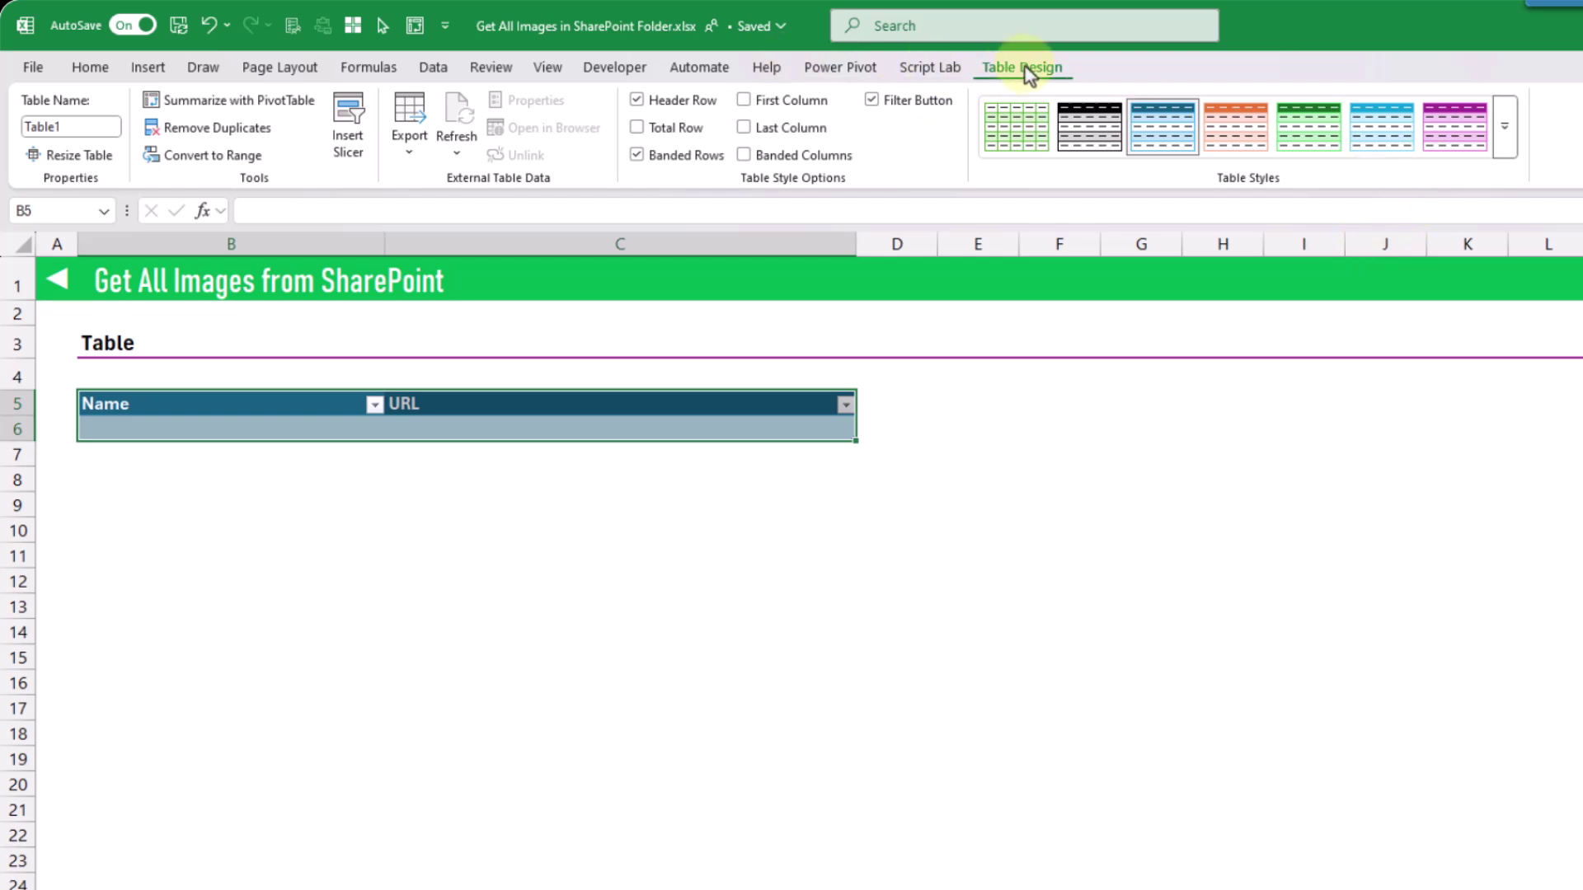
Step: Apply the light table style with a blue header to the new table and name the table Images
click(1505, 126)
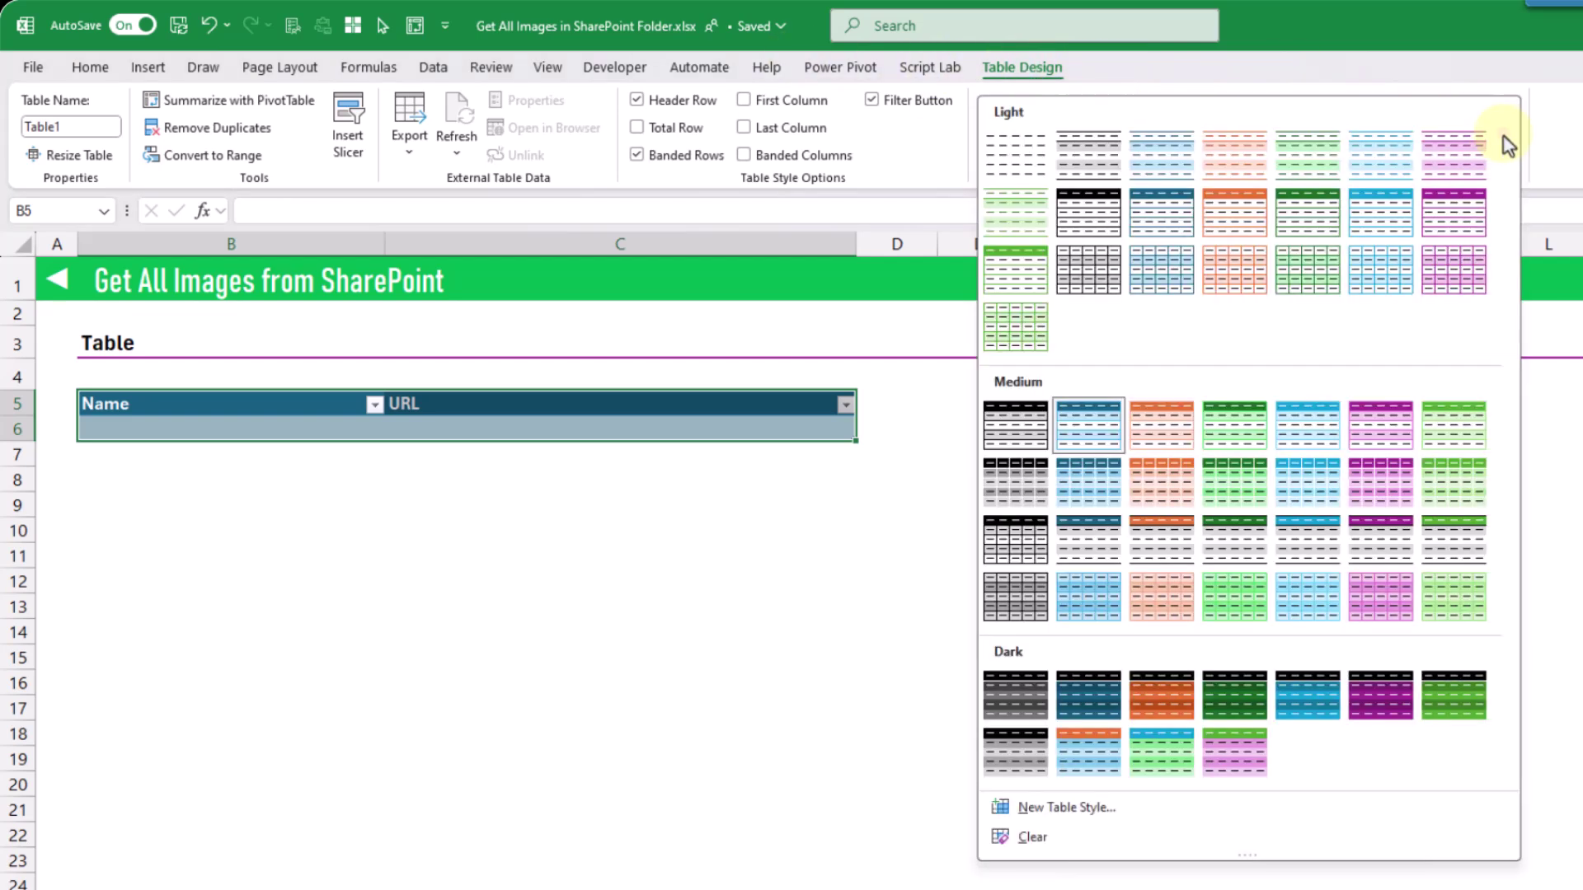
click(1176, 209)
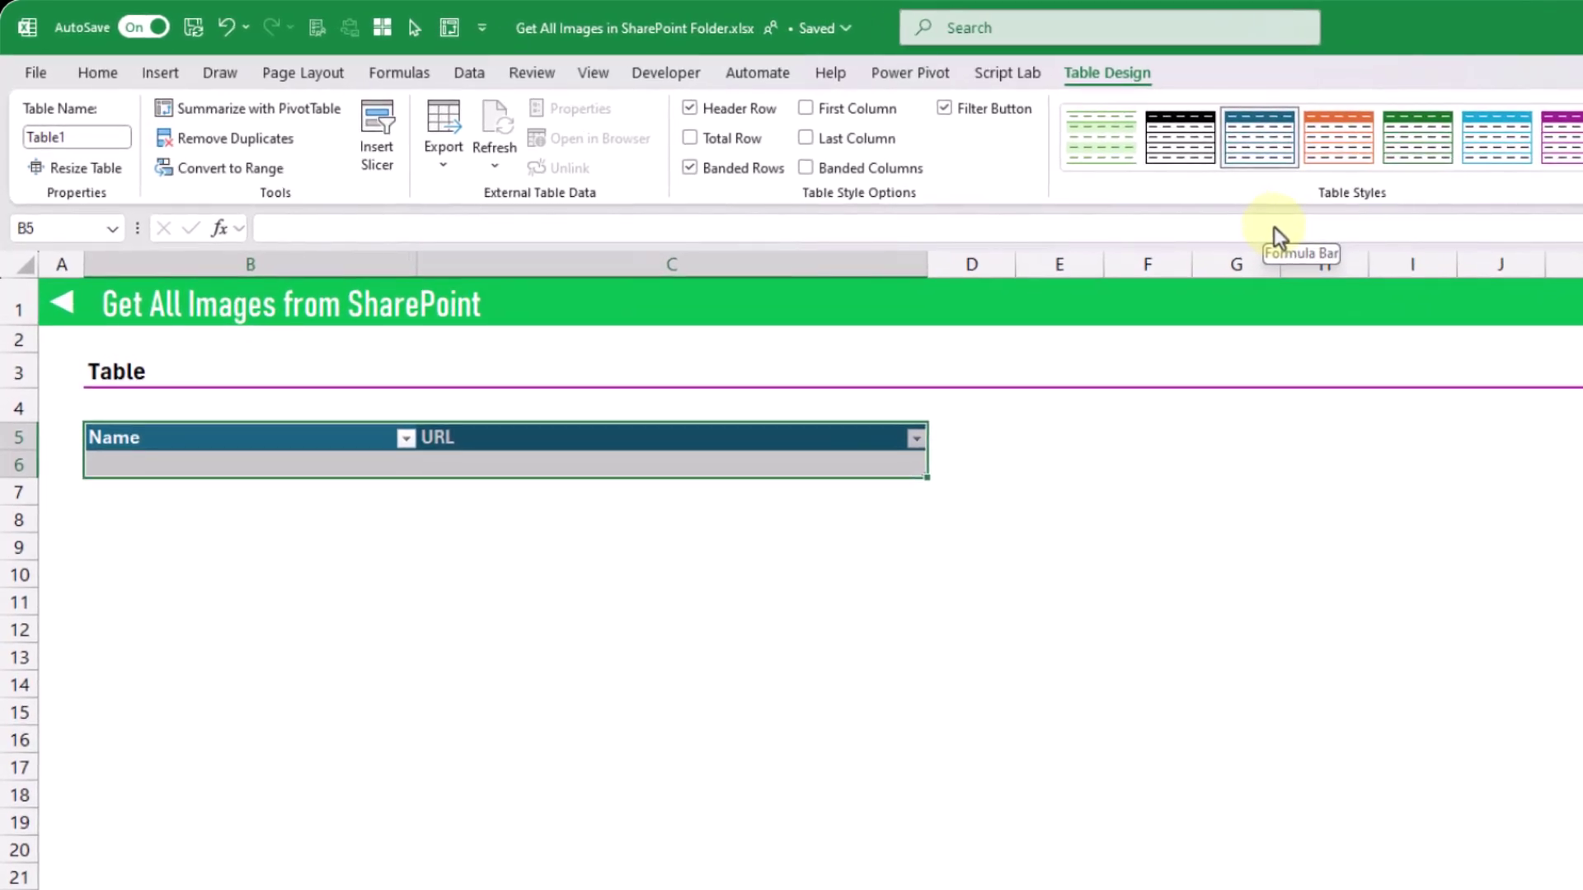
click(99, 139)
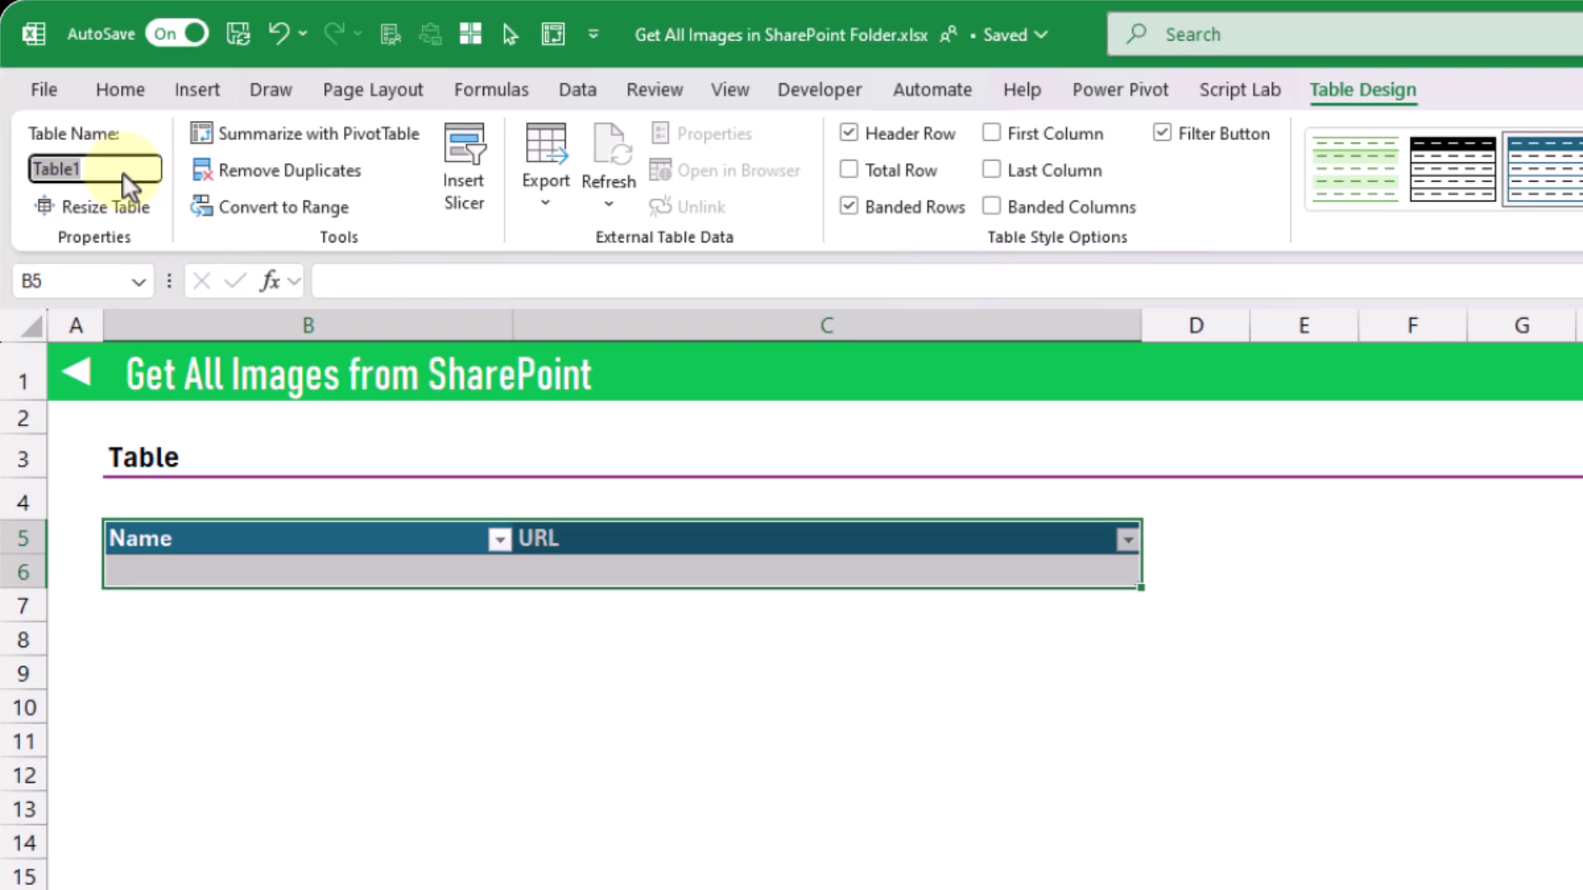
text(Images)
key(Return)
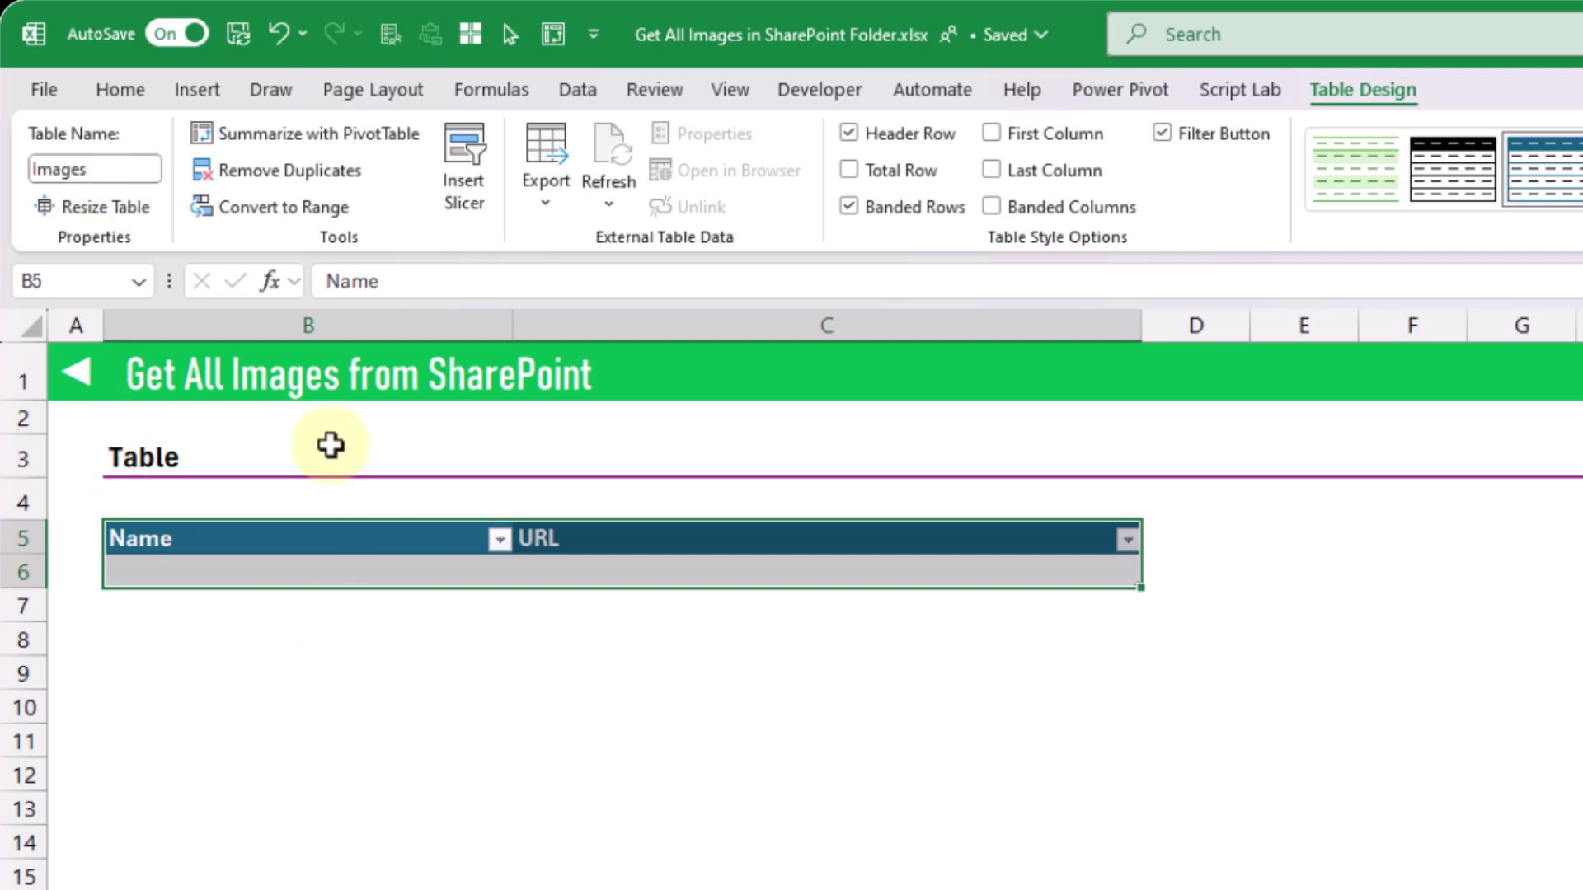
click(384, 567)
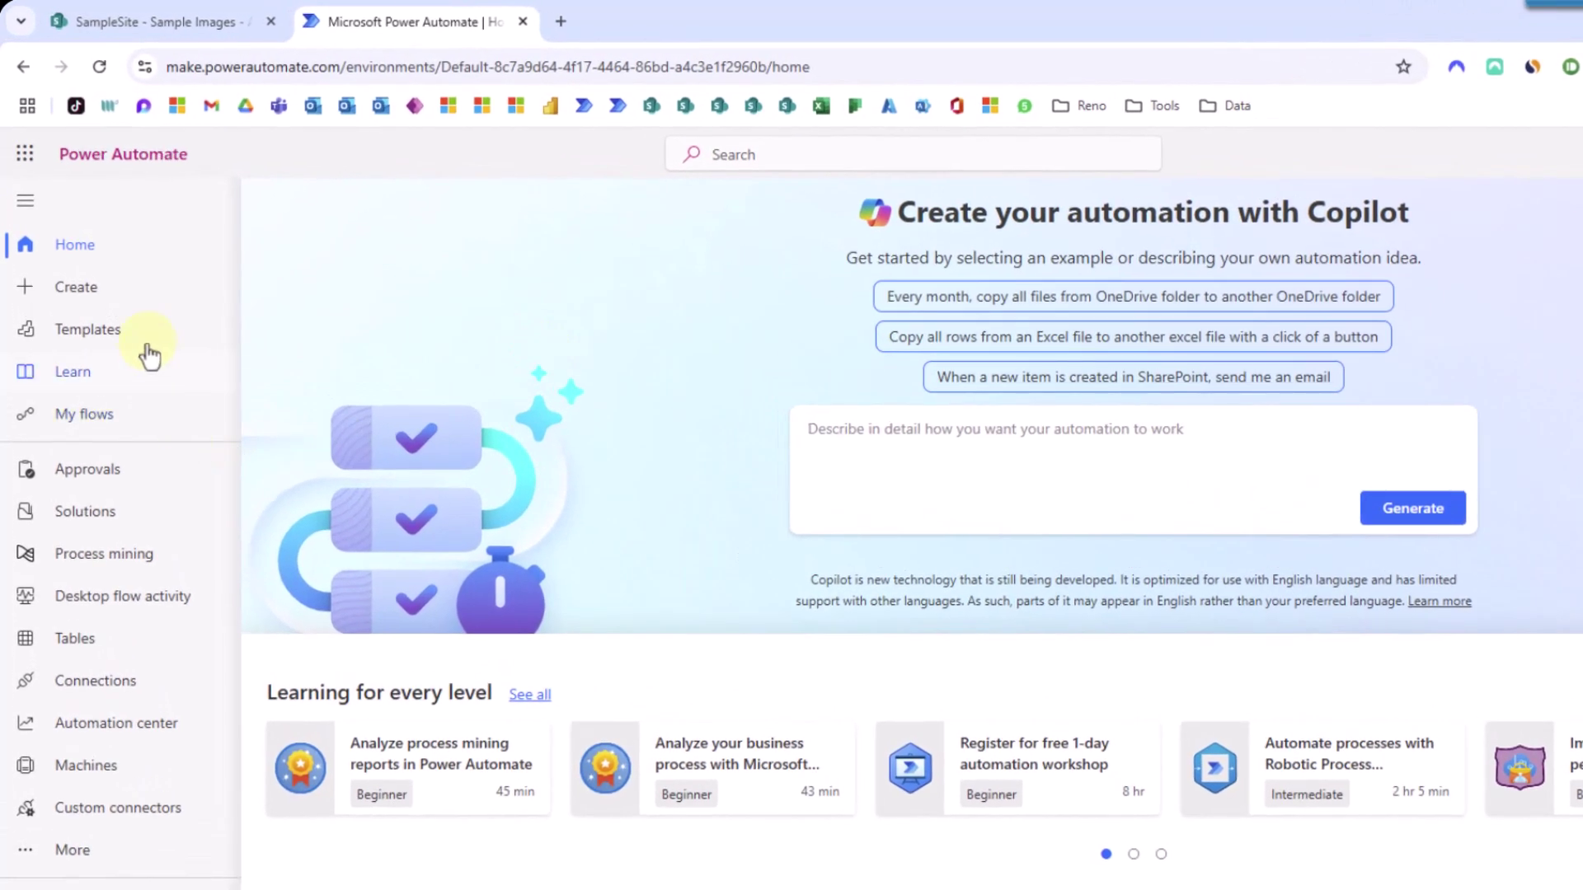
Step: Switch to Power Automate, open the Get Share Link to All Images in Folder flow for editing, and view its manual trigger's parameters
click(100, 299)
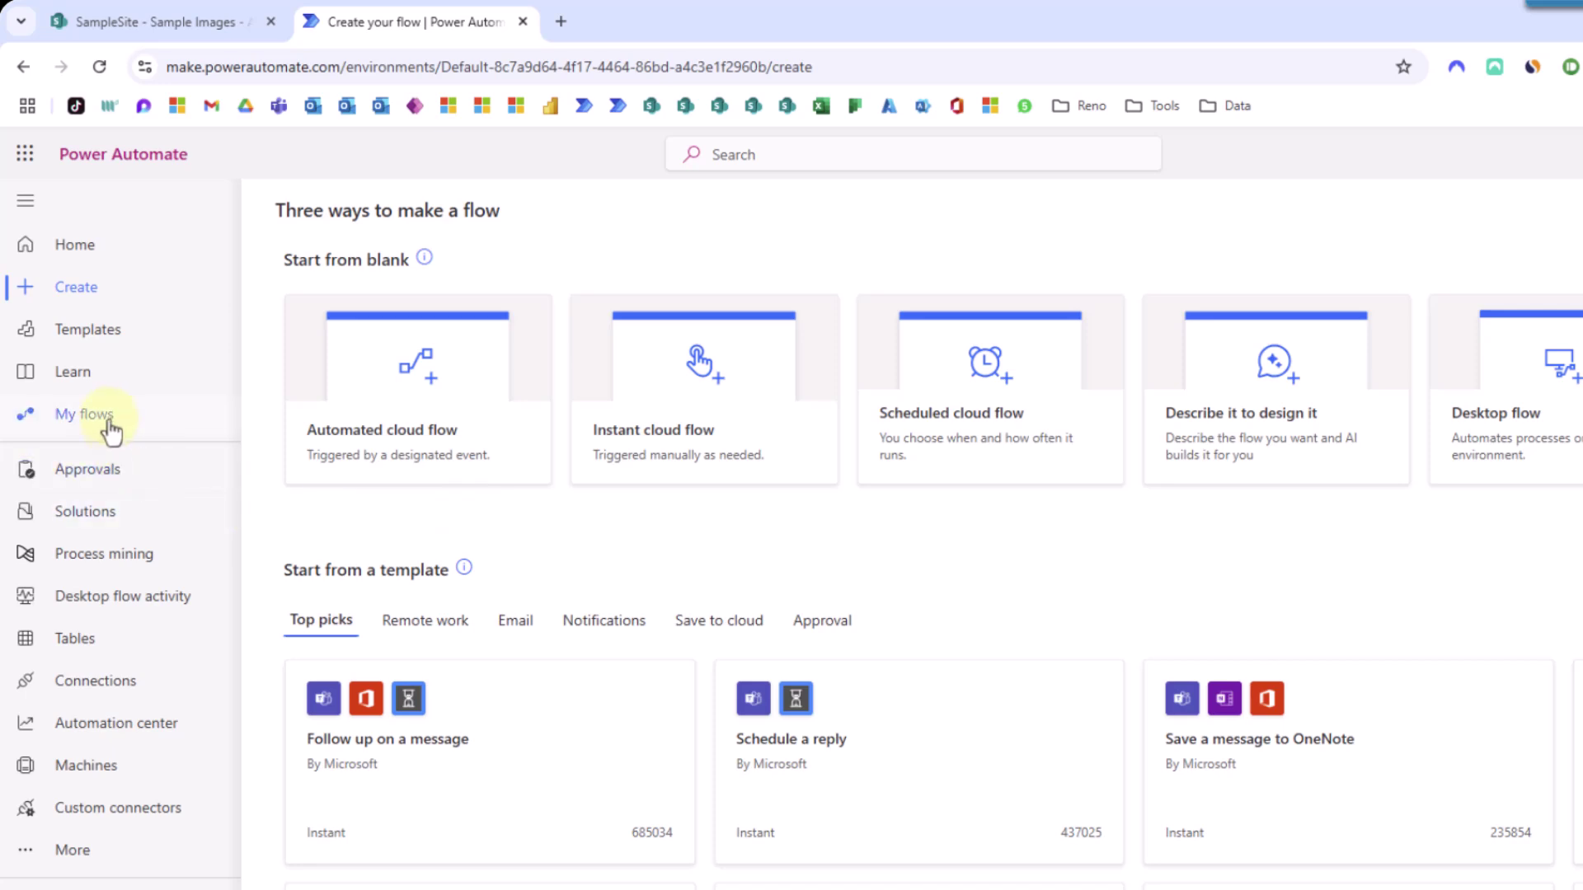
click(136, 423)
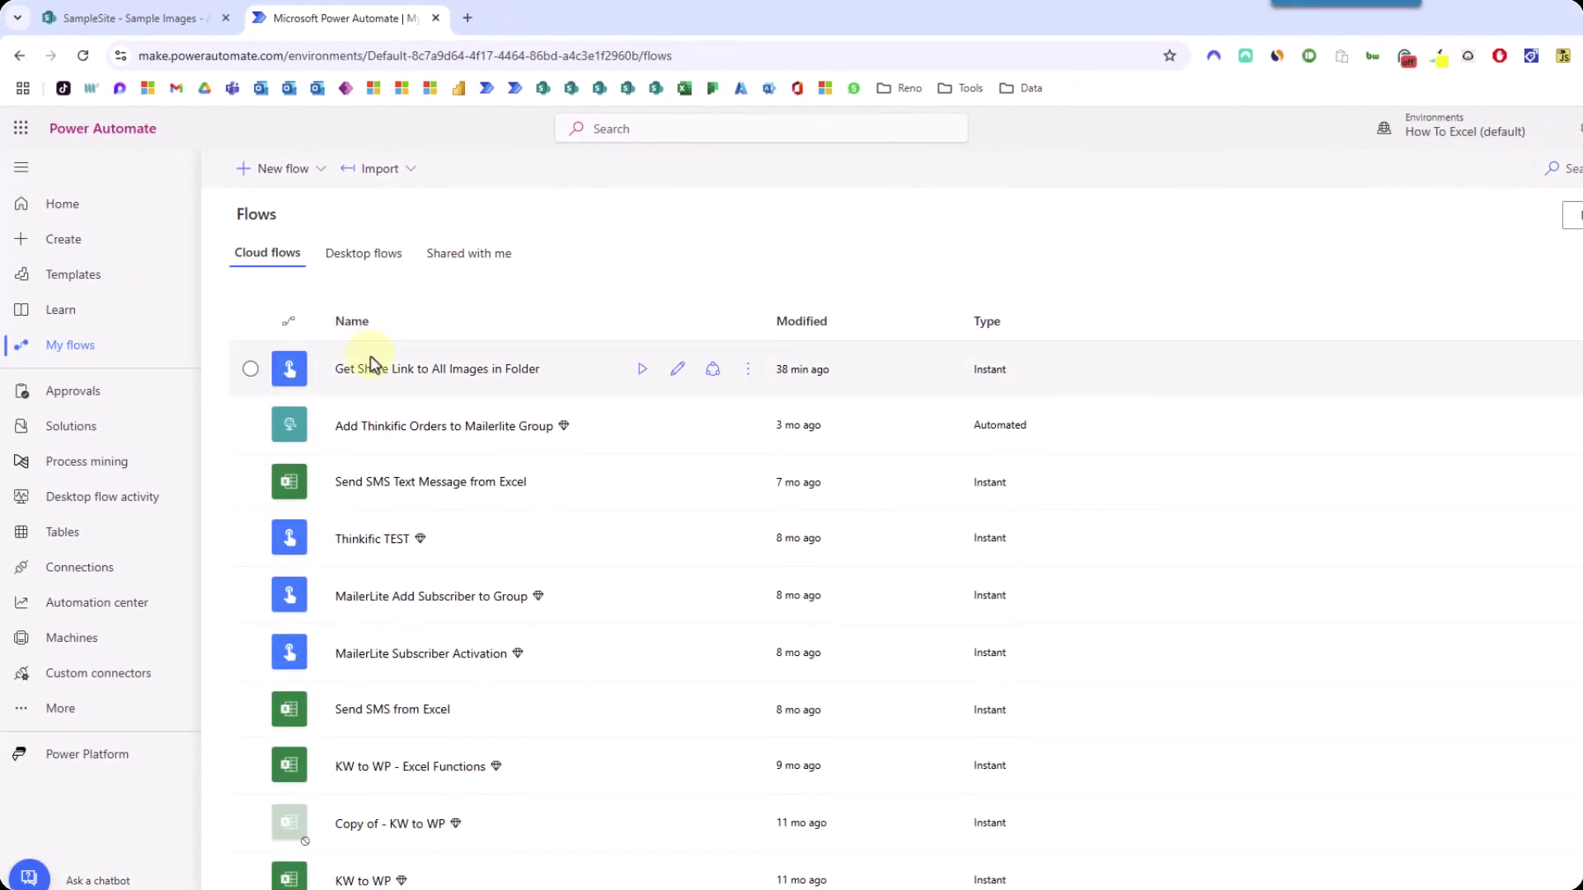
click(449, 373)
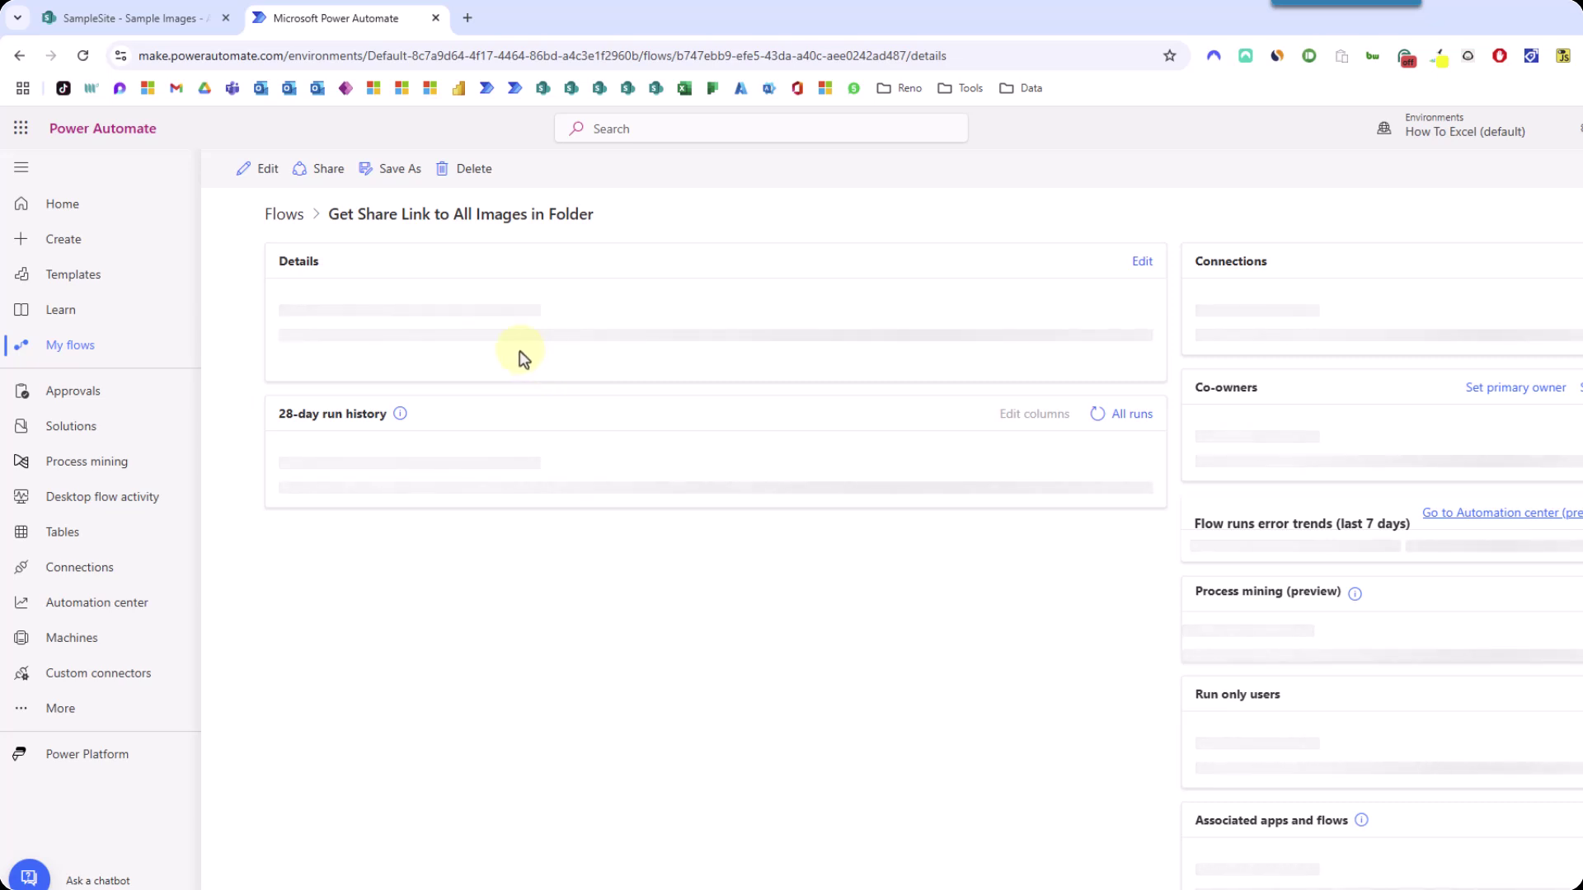
click(266, 175)
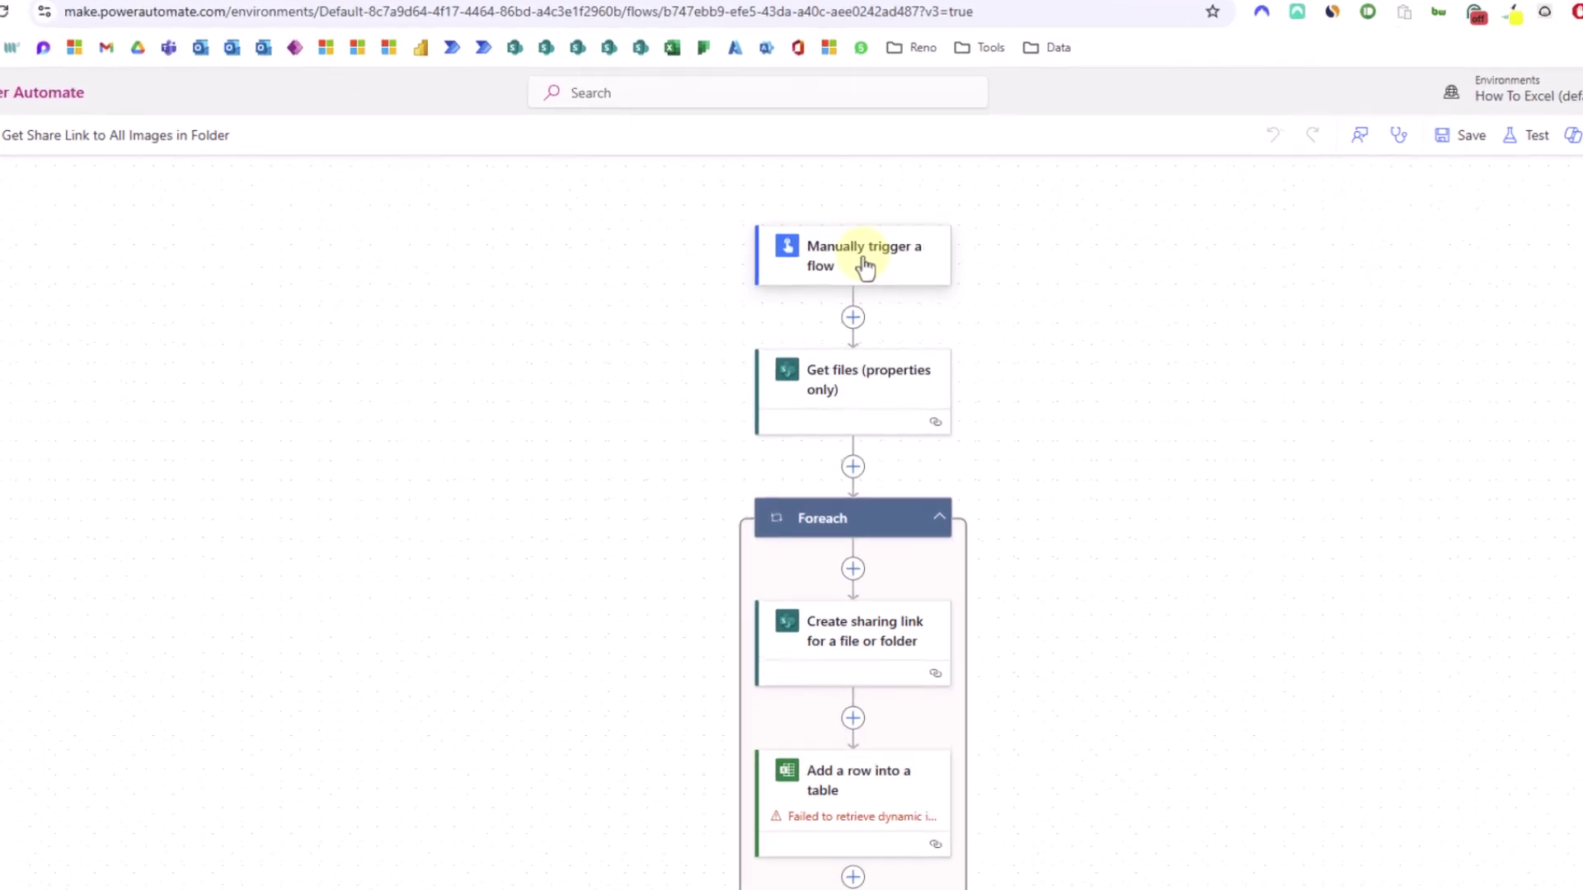
click(886, 218)
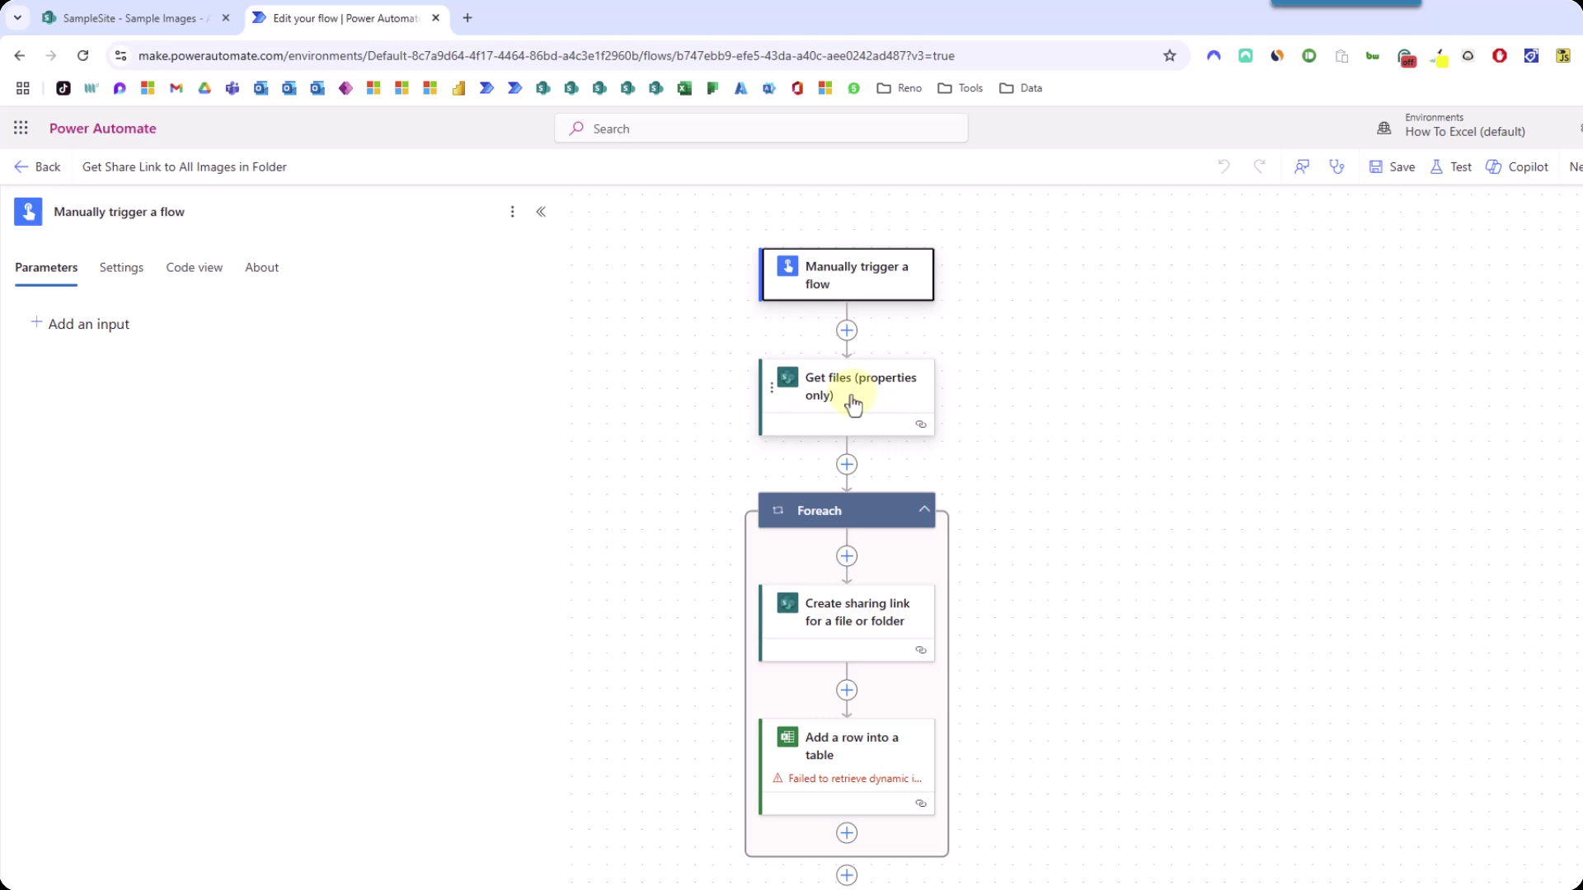
Step: Examine the Get files (properties only) action's filter query, folder limit, nested items setting and remaining advanced parameters
click(853, 402)
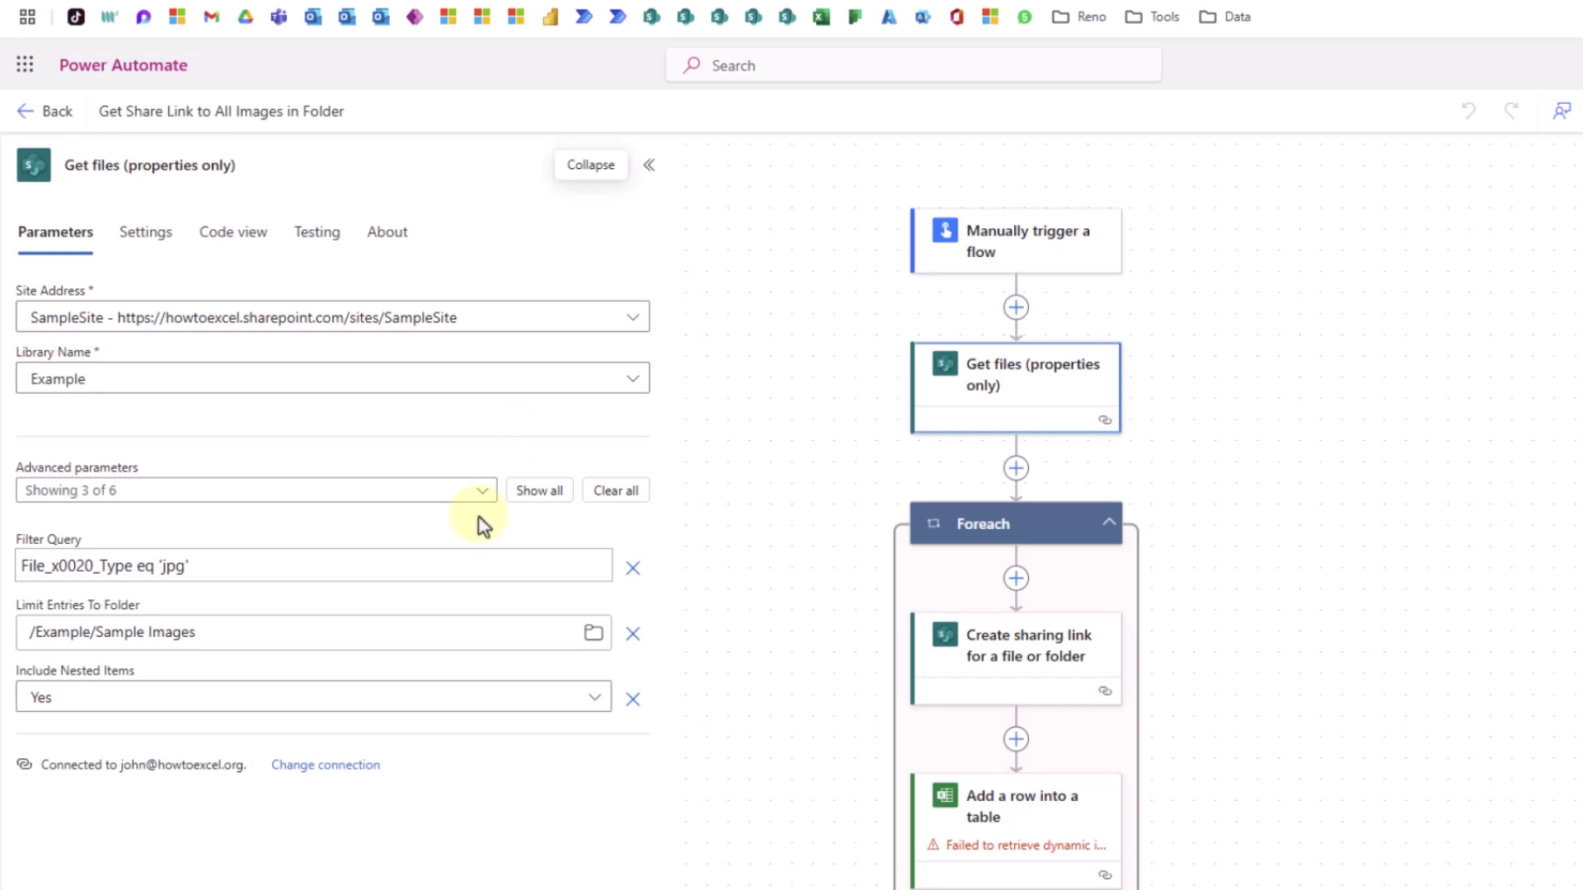
drag(360, 558, 4, 582)
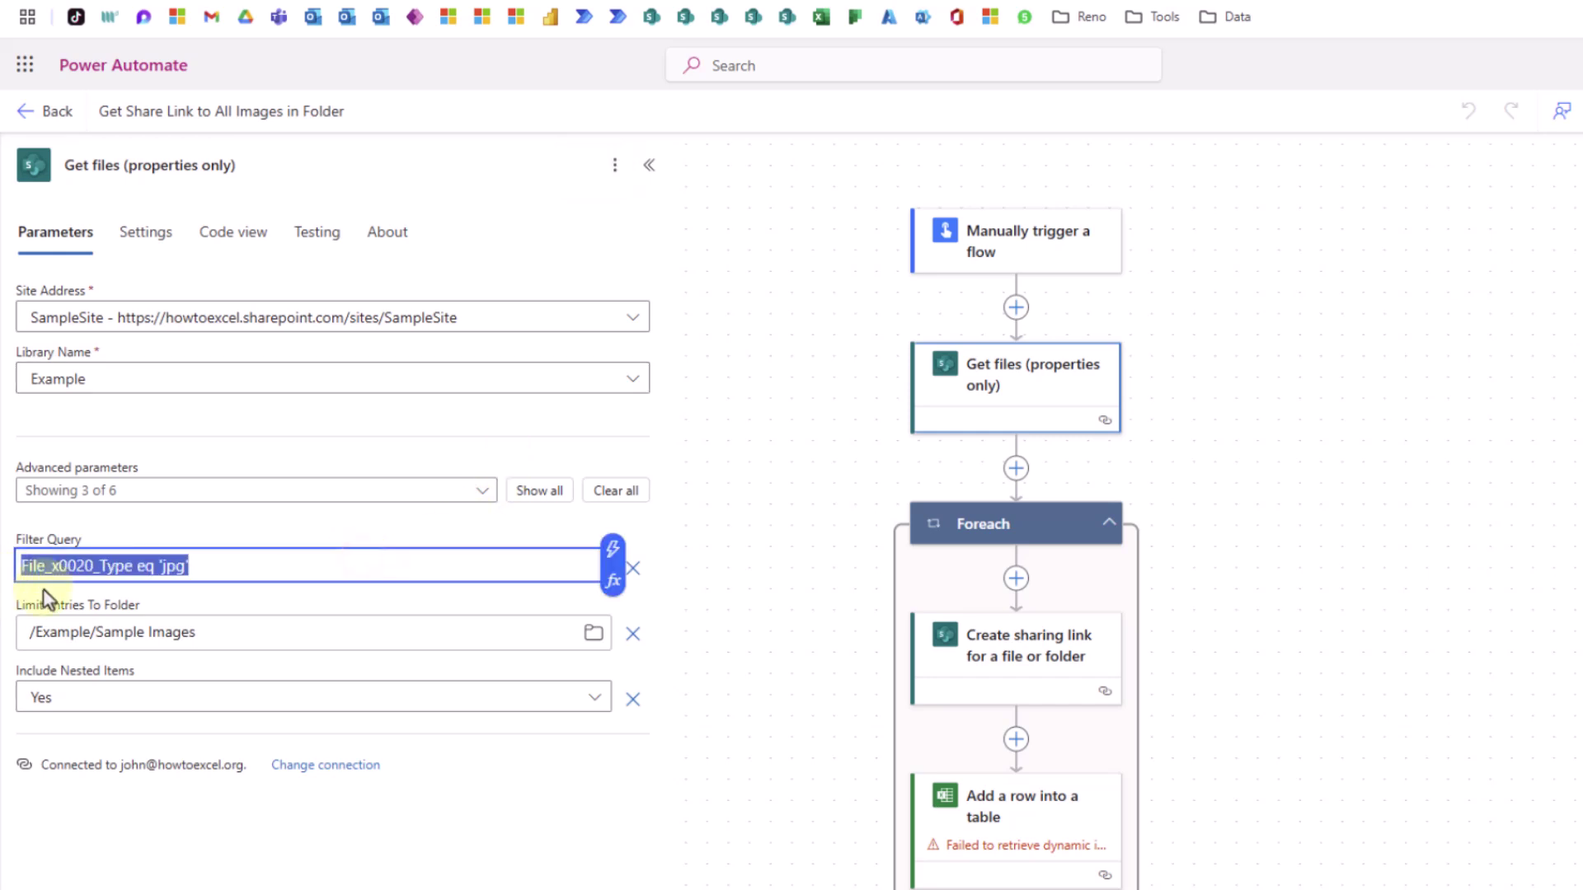
click(279, 566)
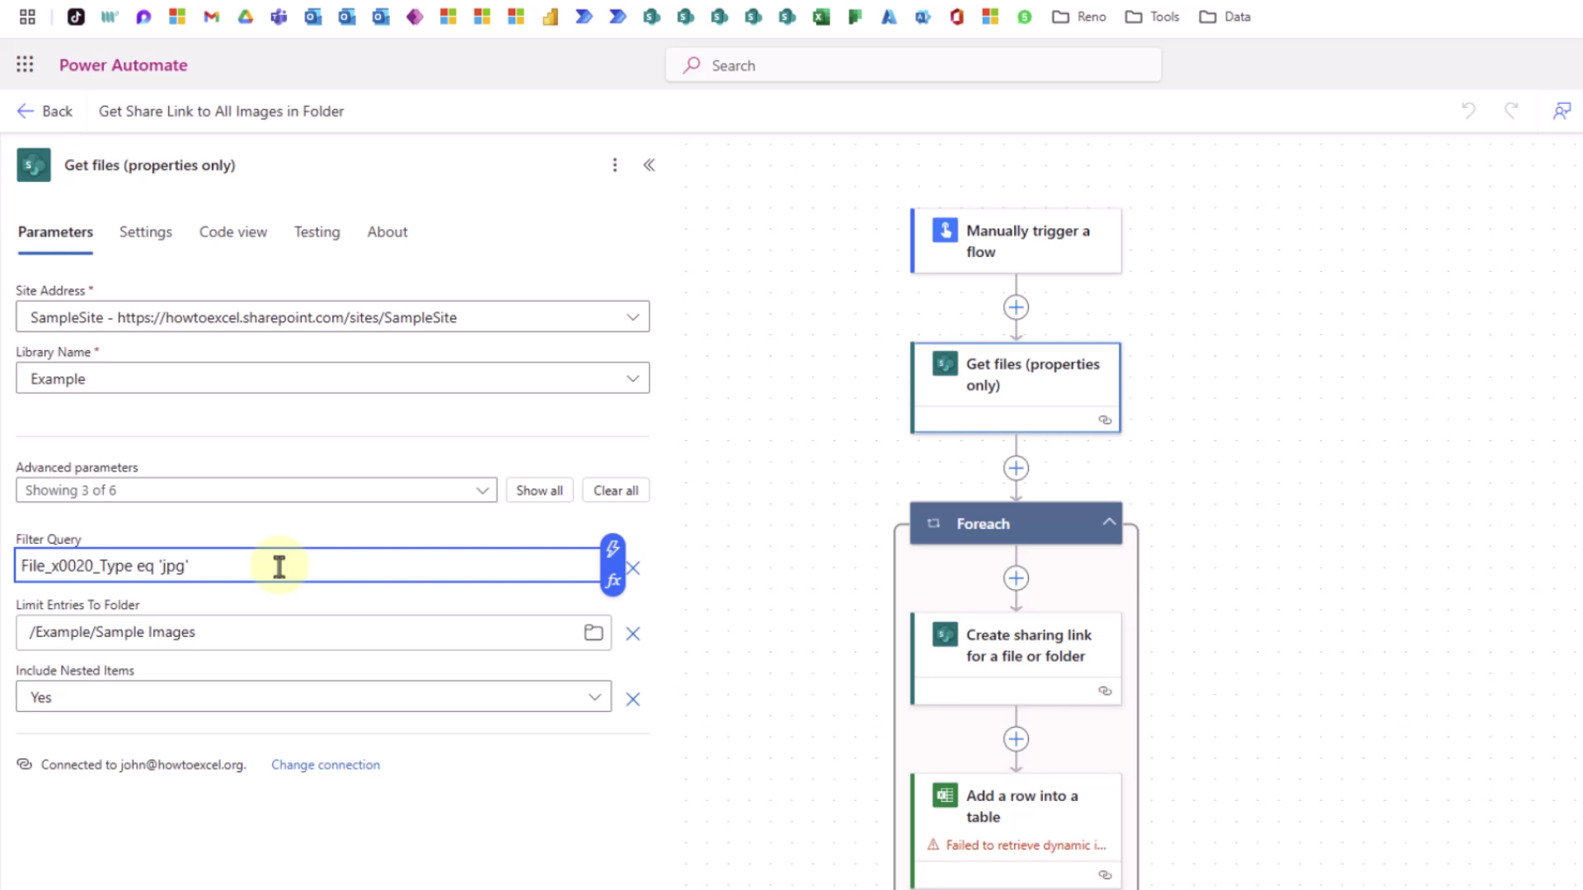
click(483, 493)
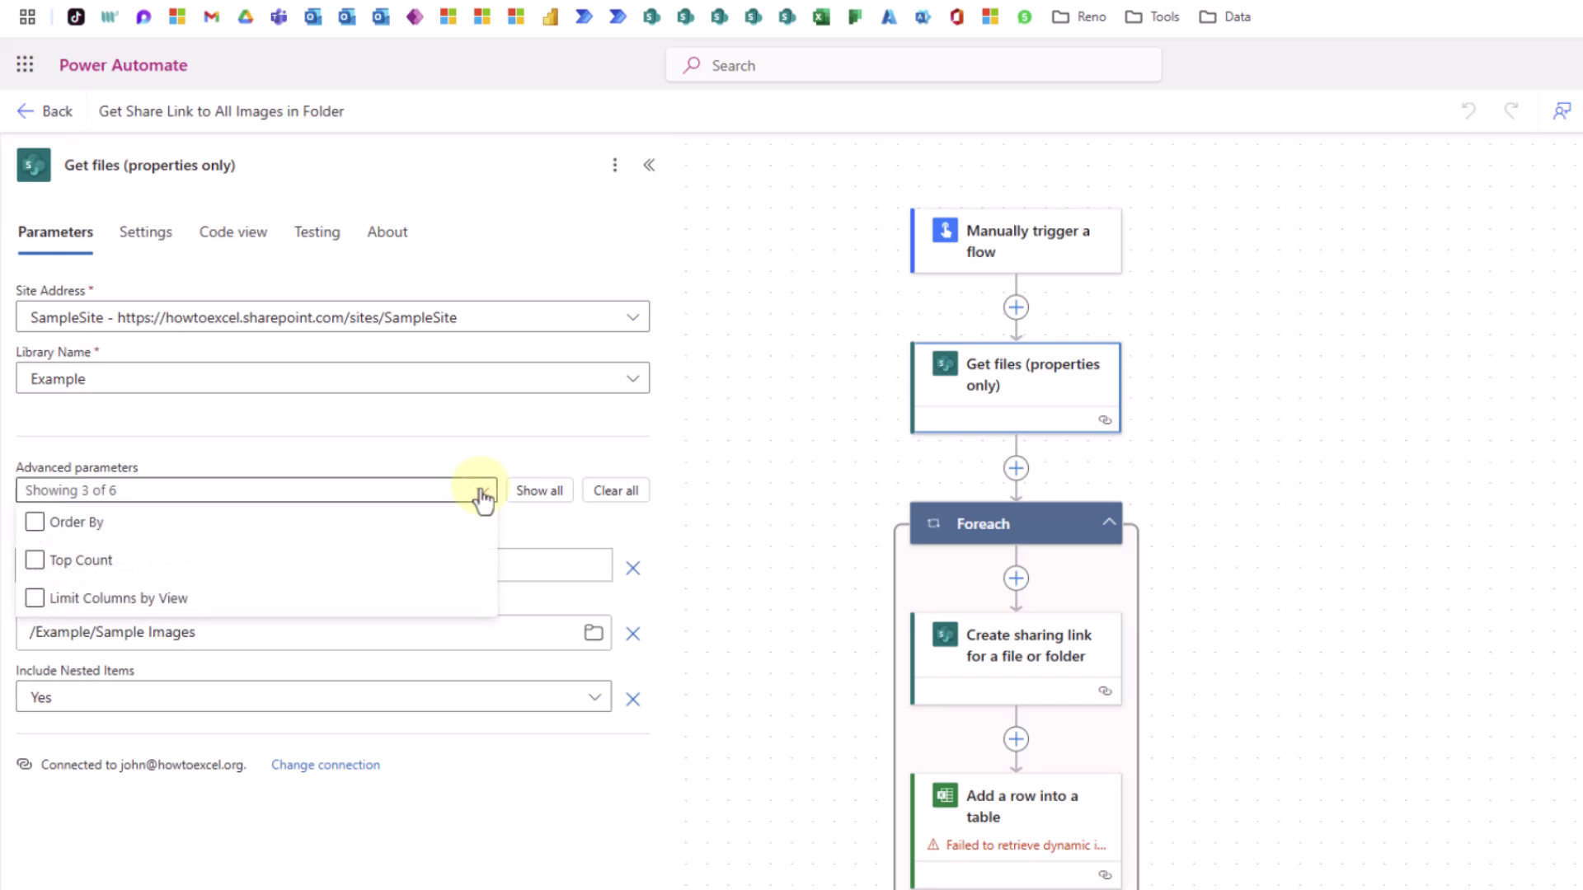
click(483, 498)
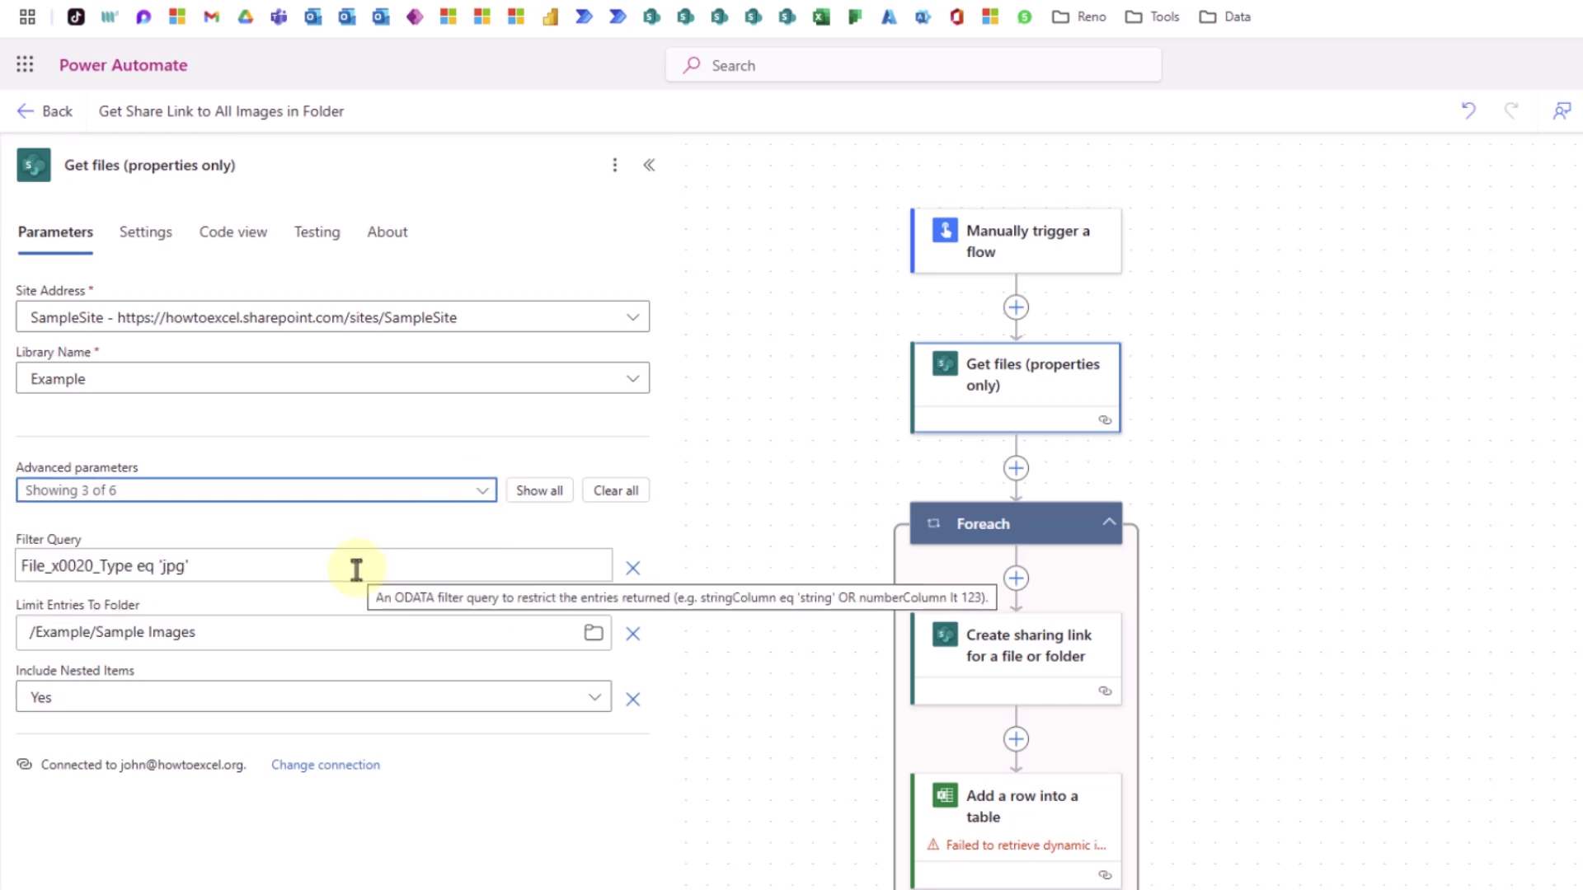
click(592, 636)
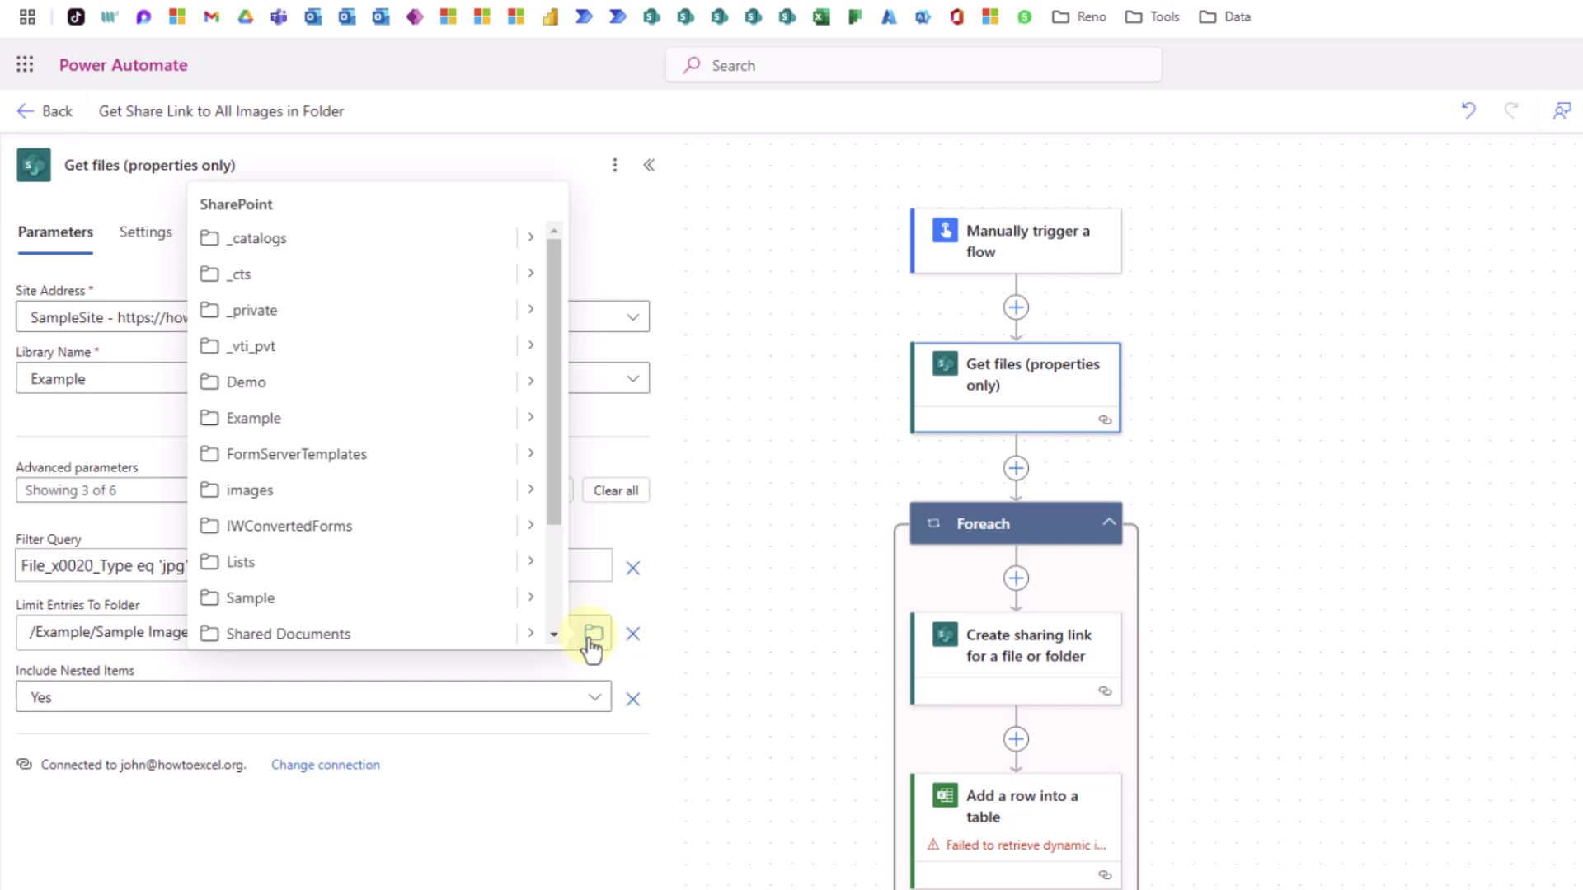
click(592, 637)
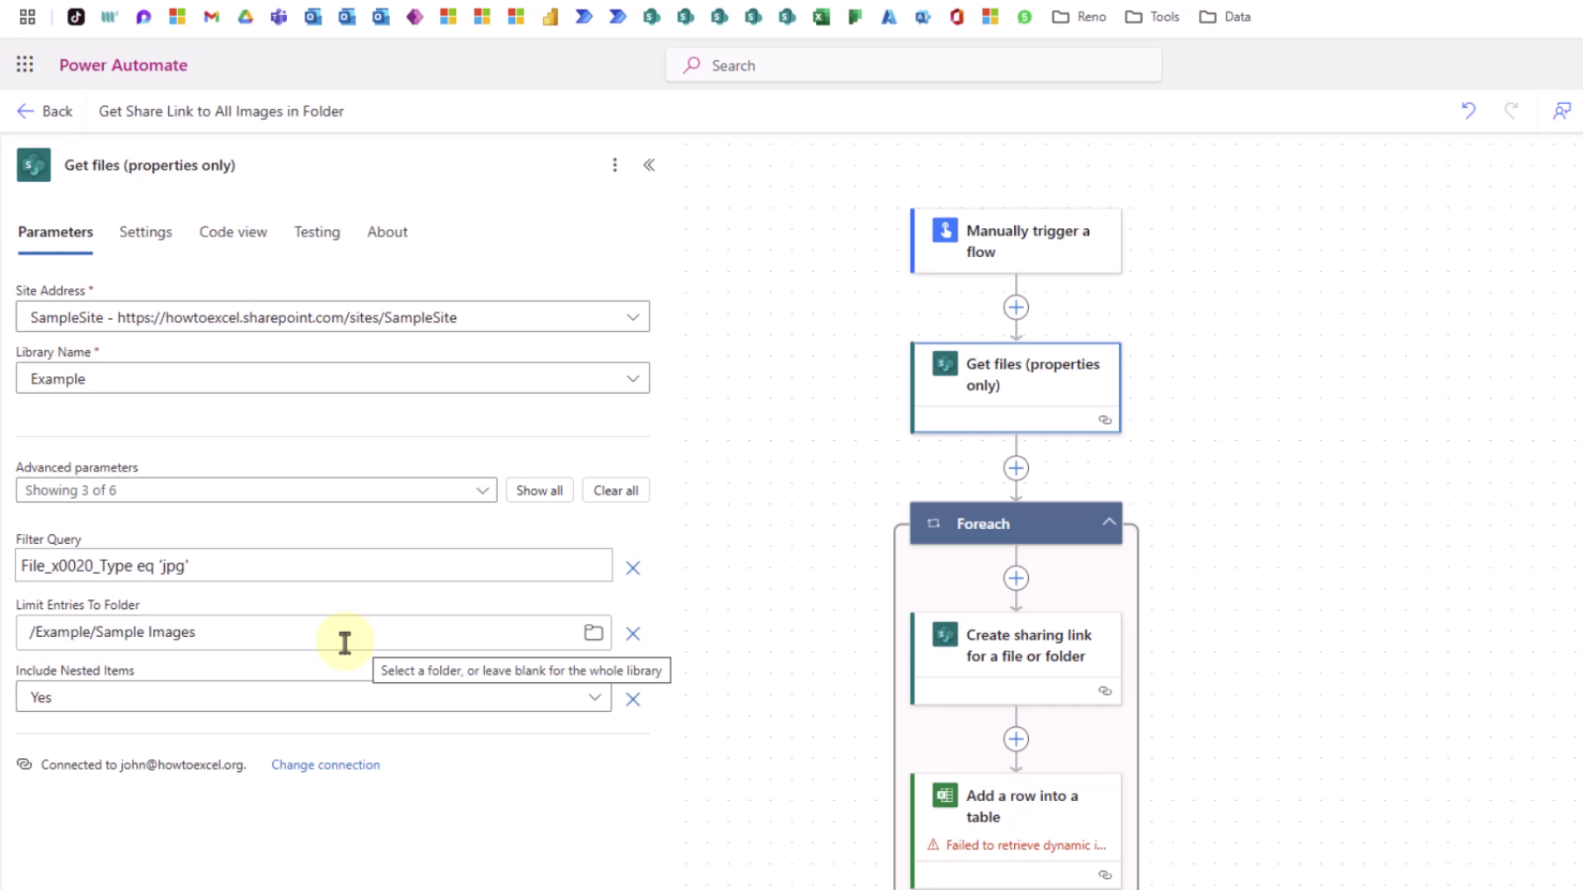
click(589, 703)
click(589, 703)
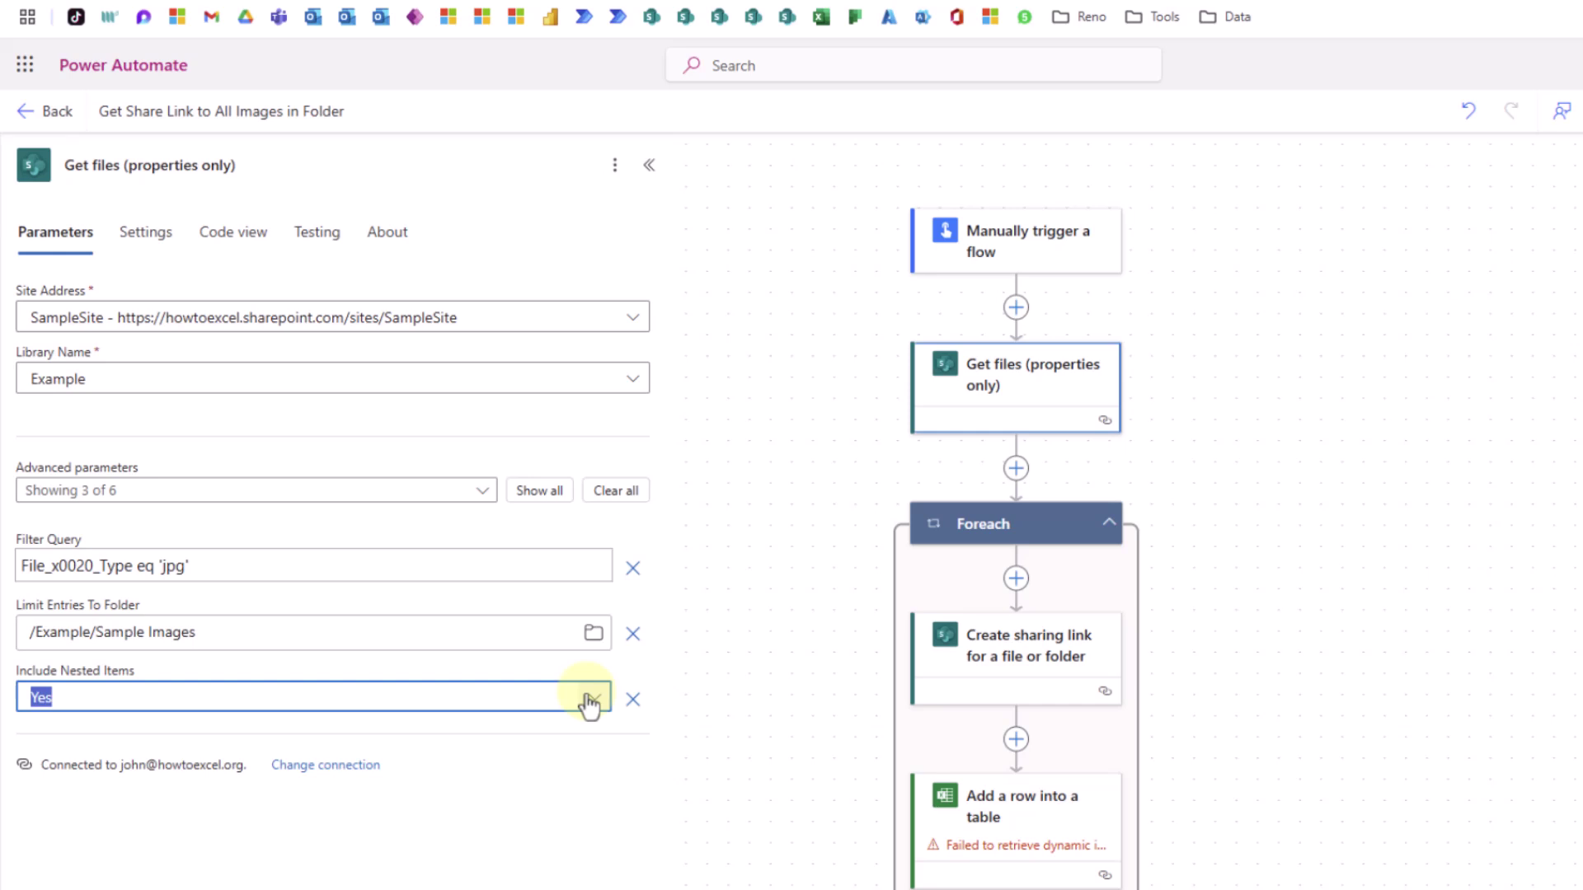
Step: Examine the Create sharing link for a file or folder action, including the dynamic content used for its item ID
click(1022, 657)
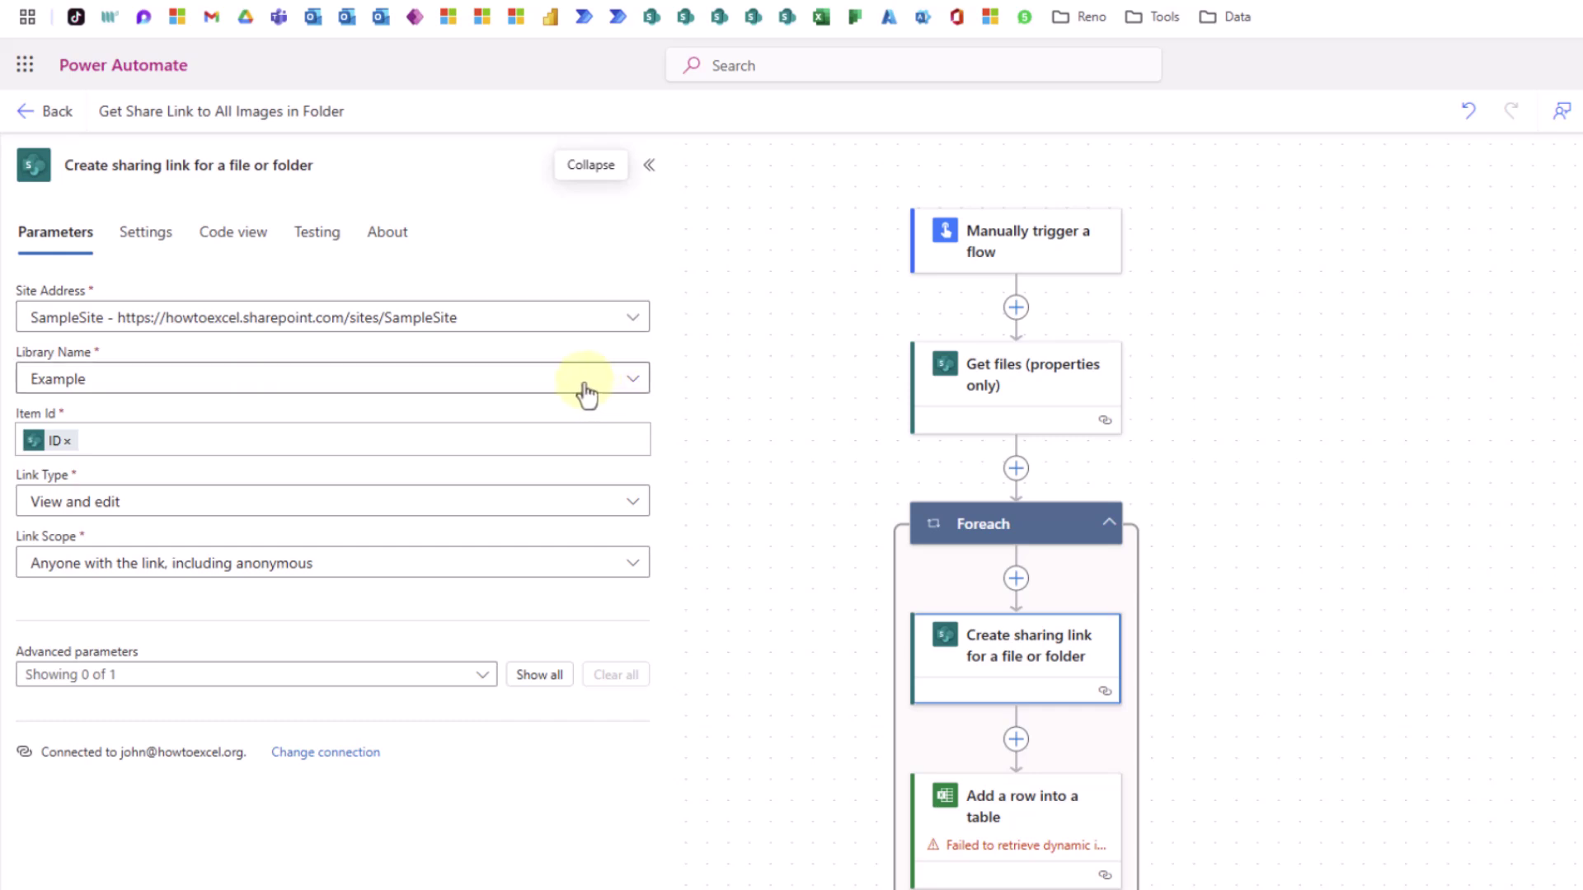
click(162, 437)
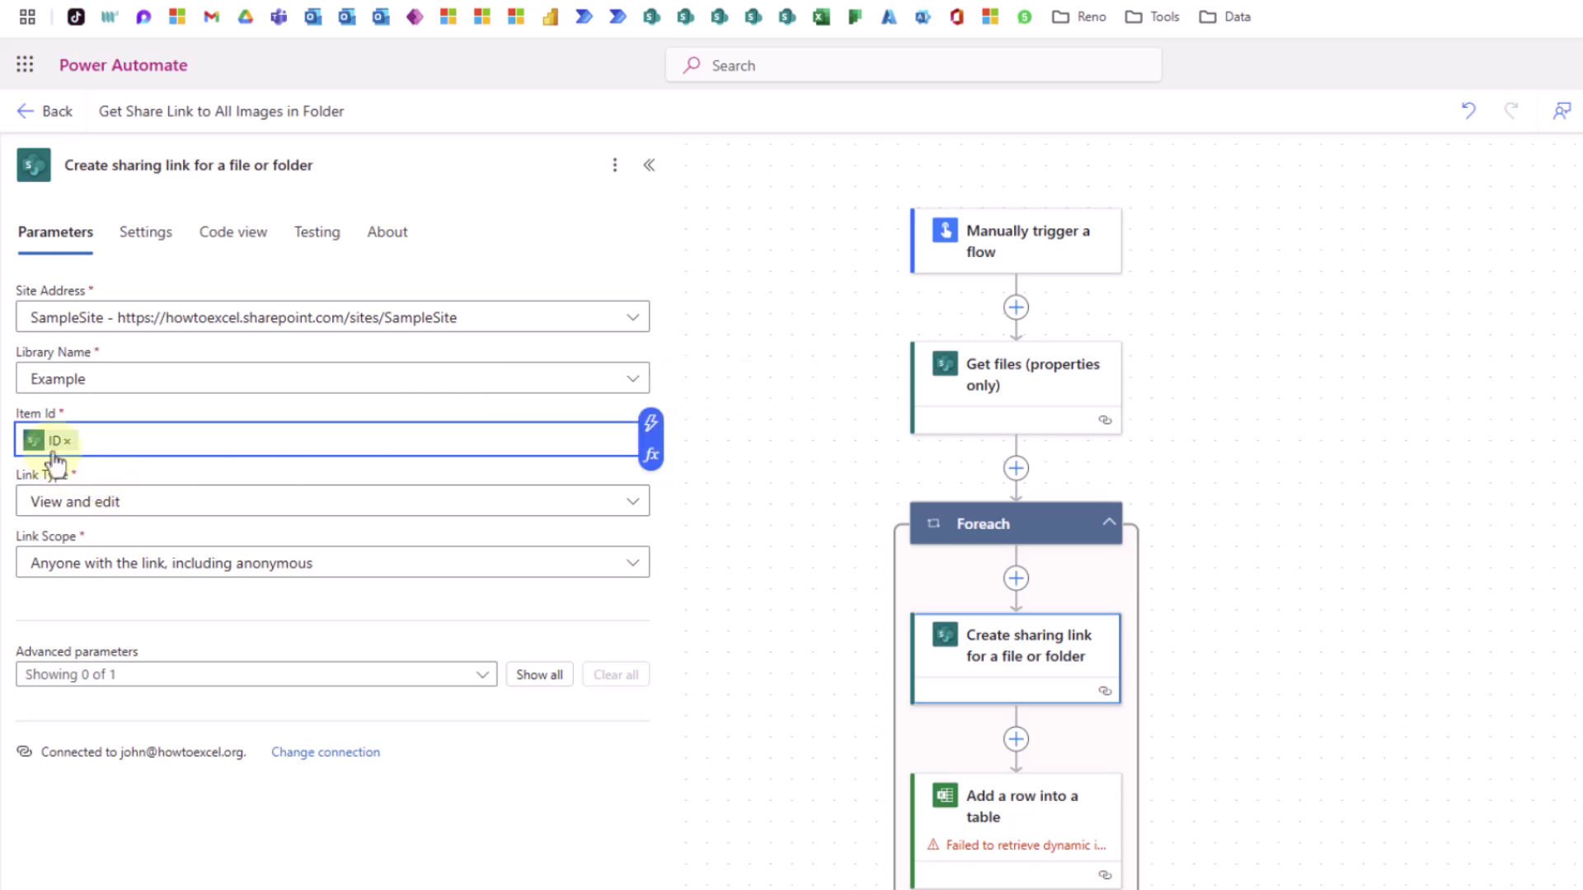
mouse_move(55, 460)
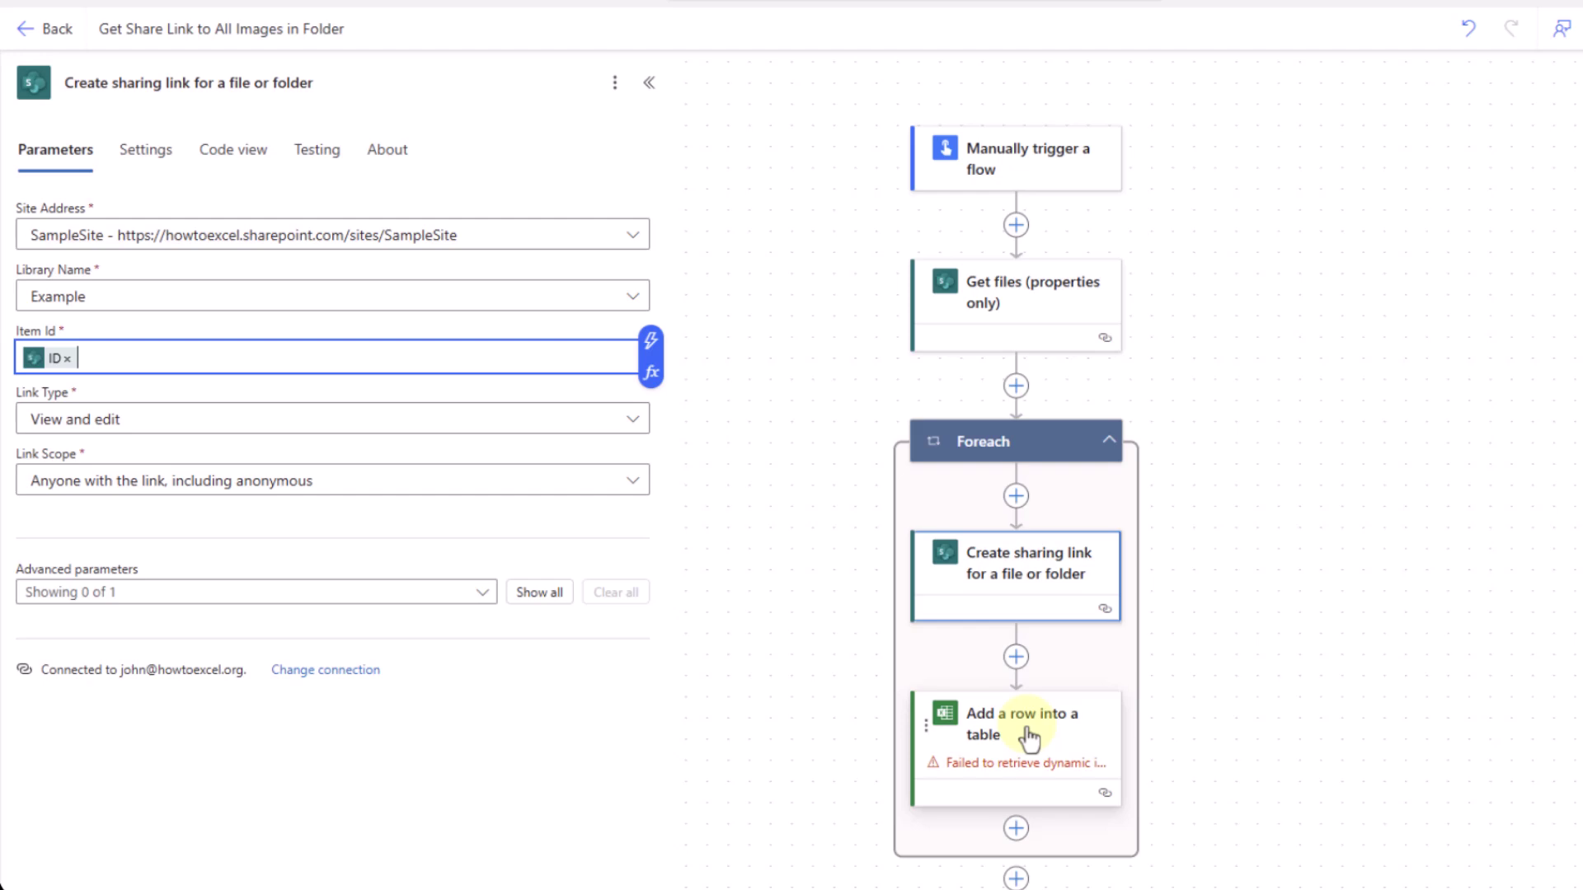
Step: In the Add a row into a table action, replace the missing table reference with the Images table
click(1027, 736)
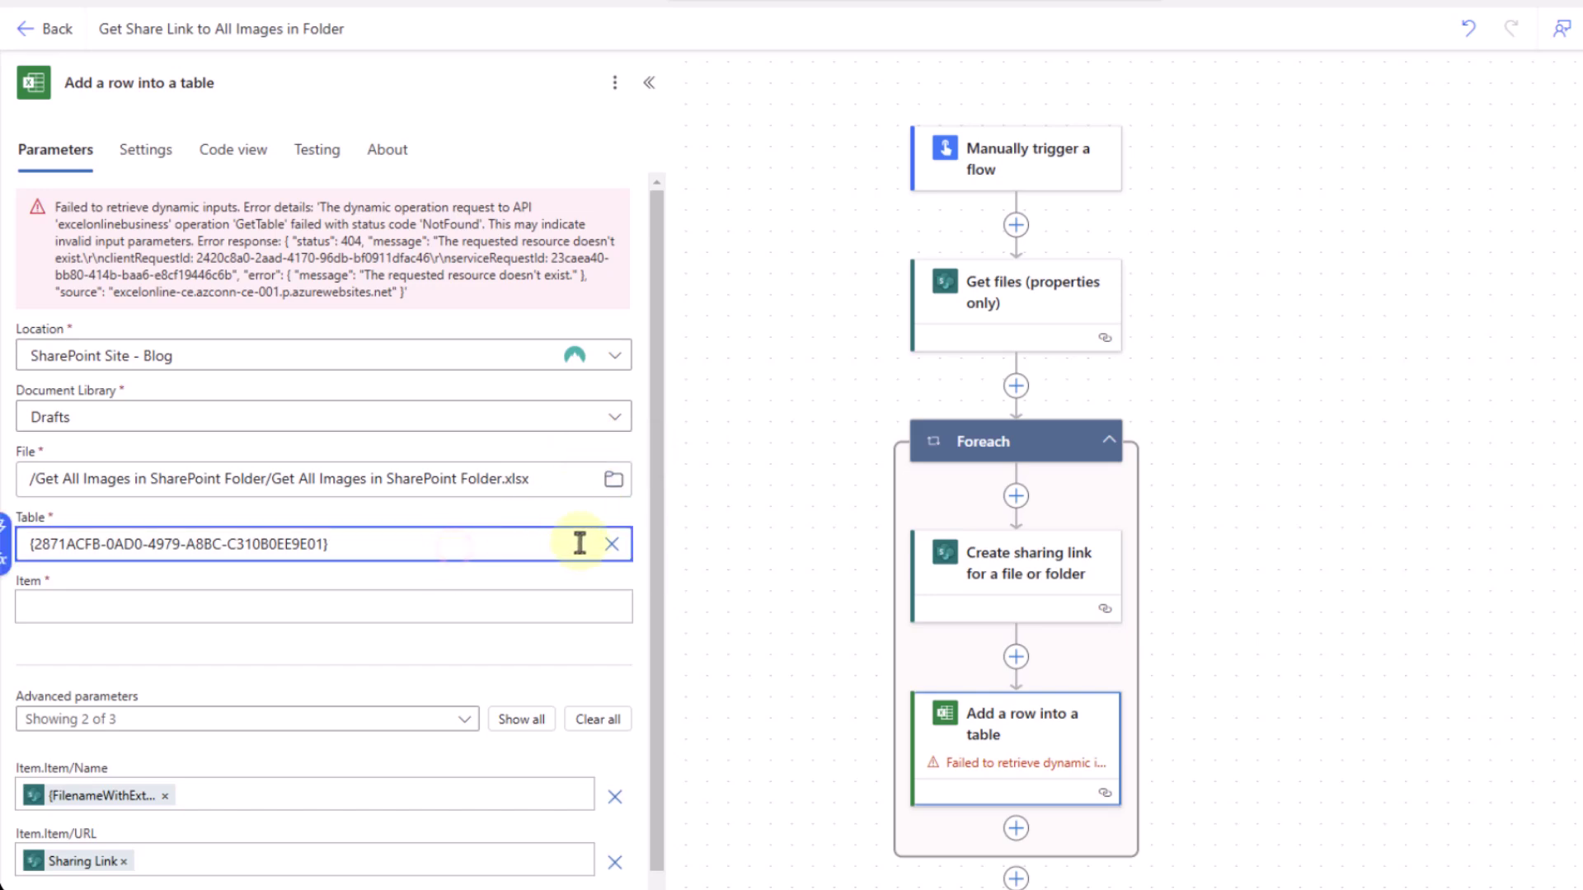
click(611, 544)
click(438, 421)
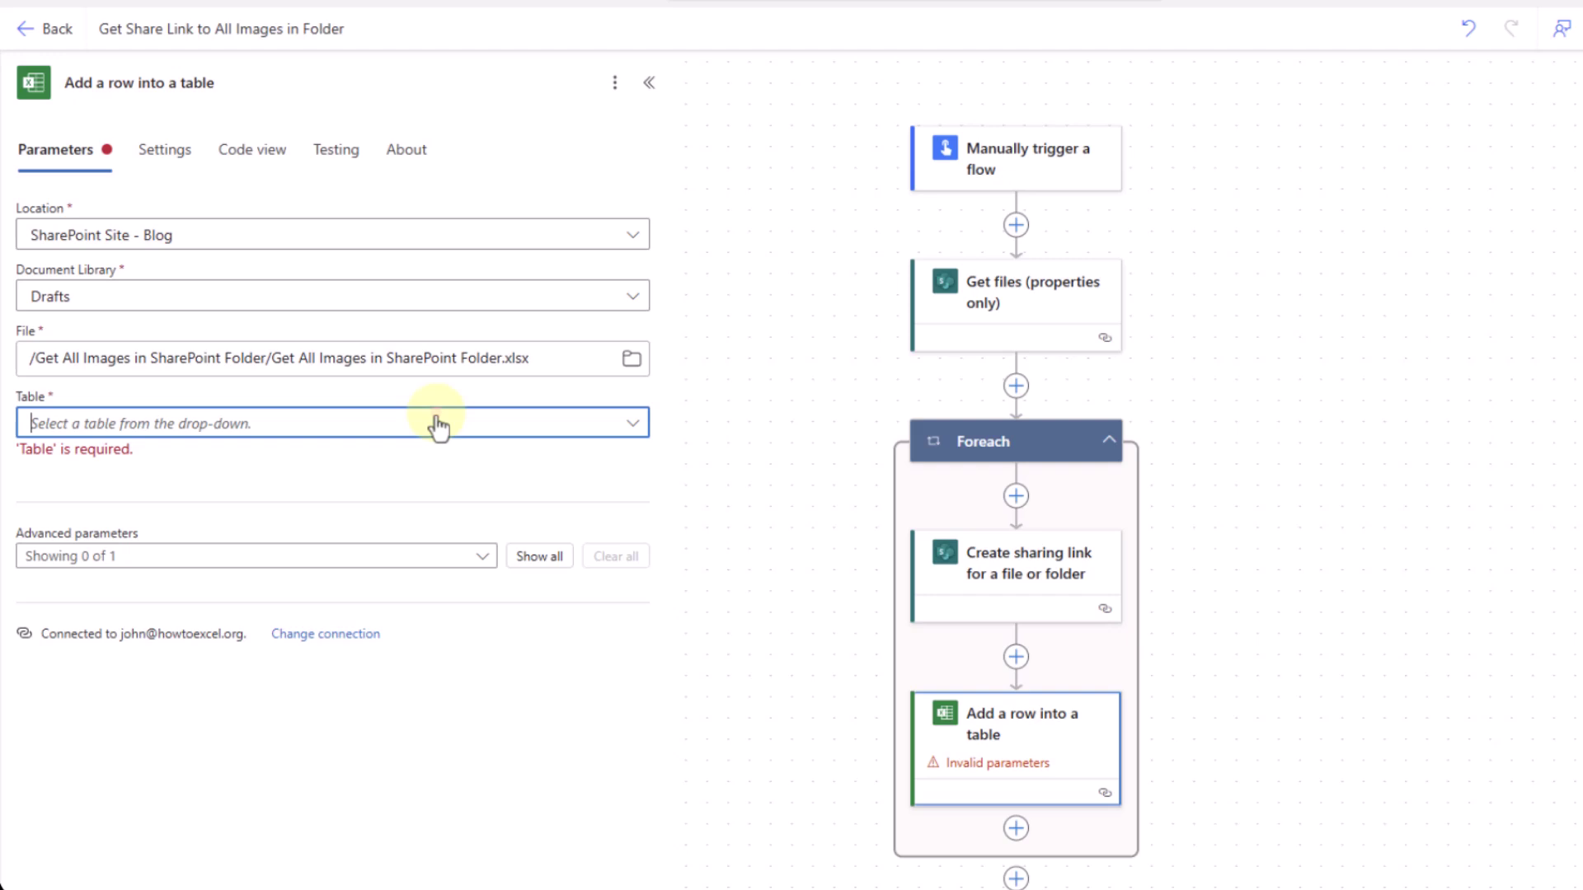
click(378, 454)
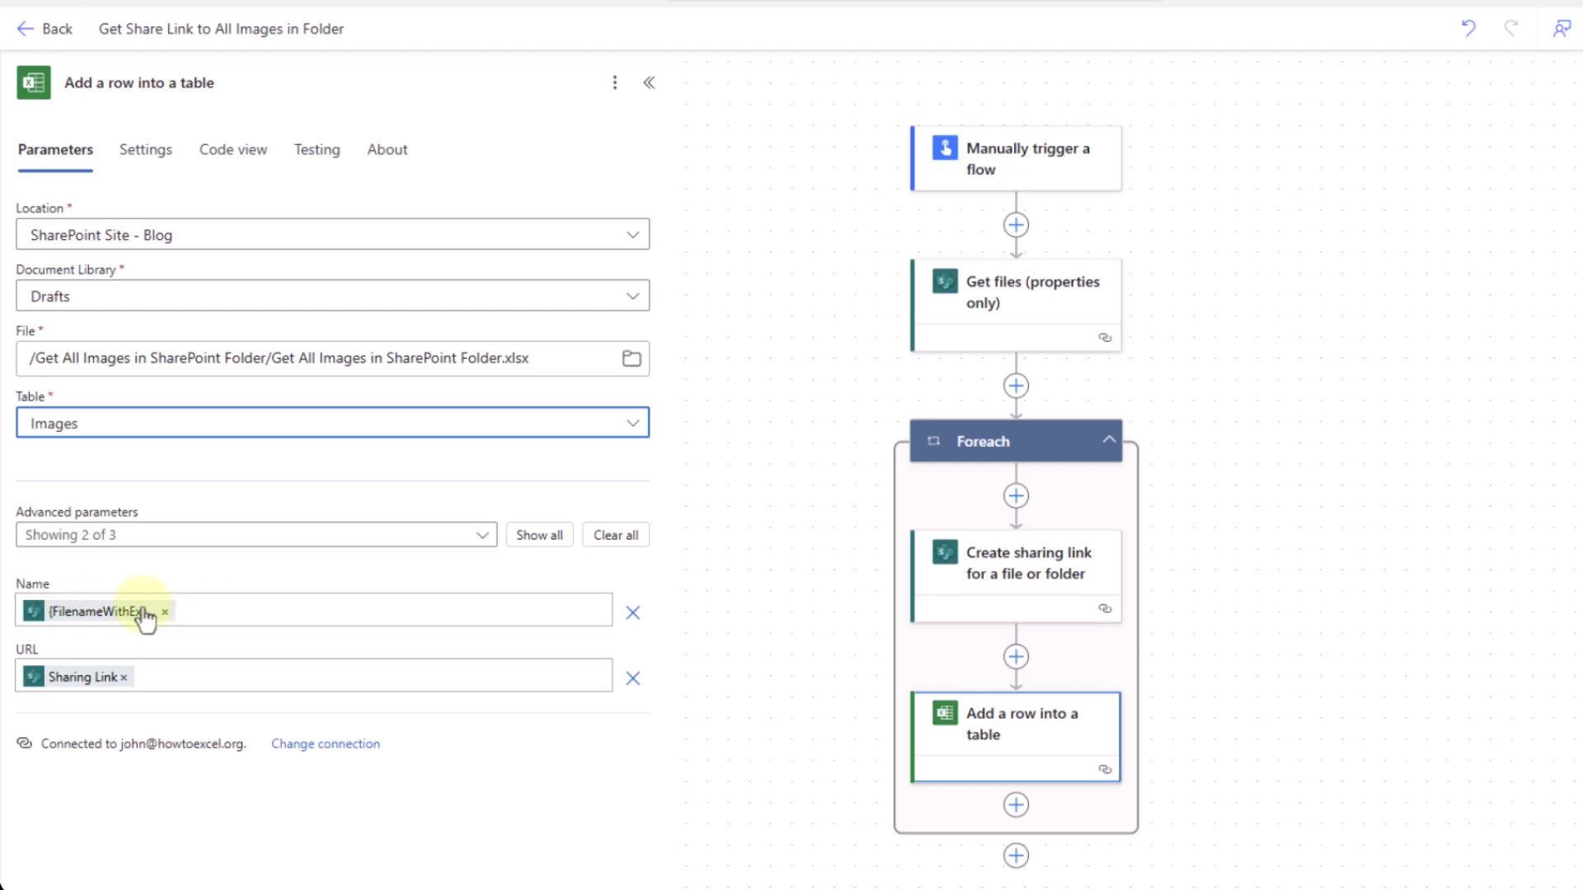
Step: Examine the dynamic content available for the Name and URL columns in the Add a row into a table action
click(194, 614)
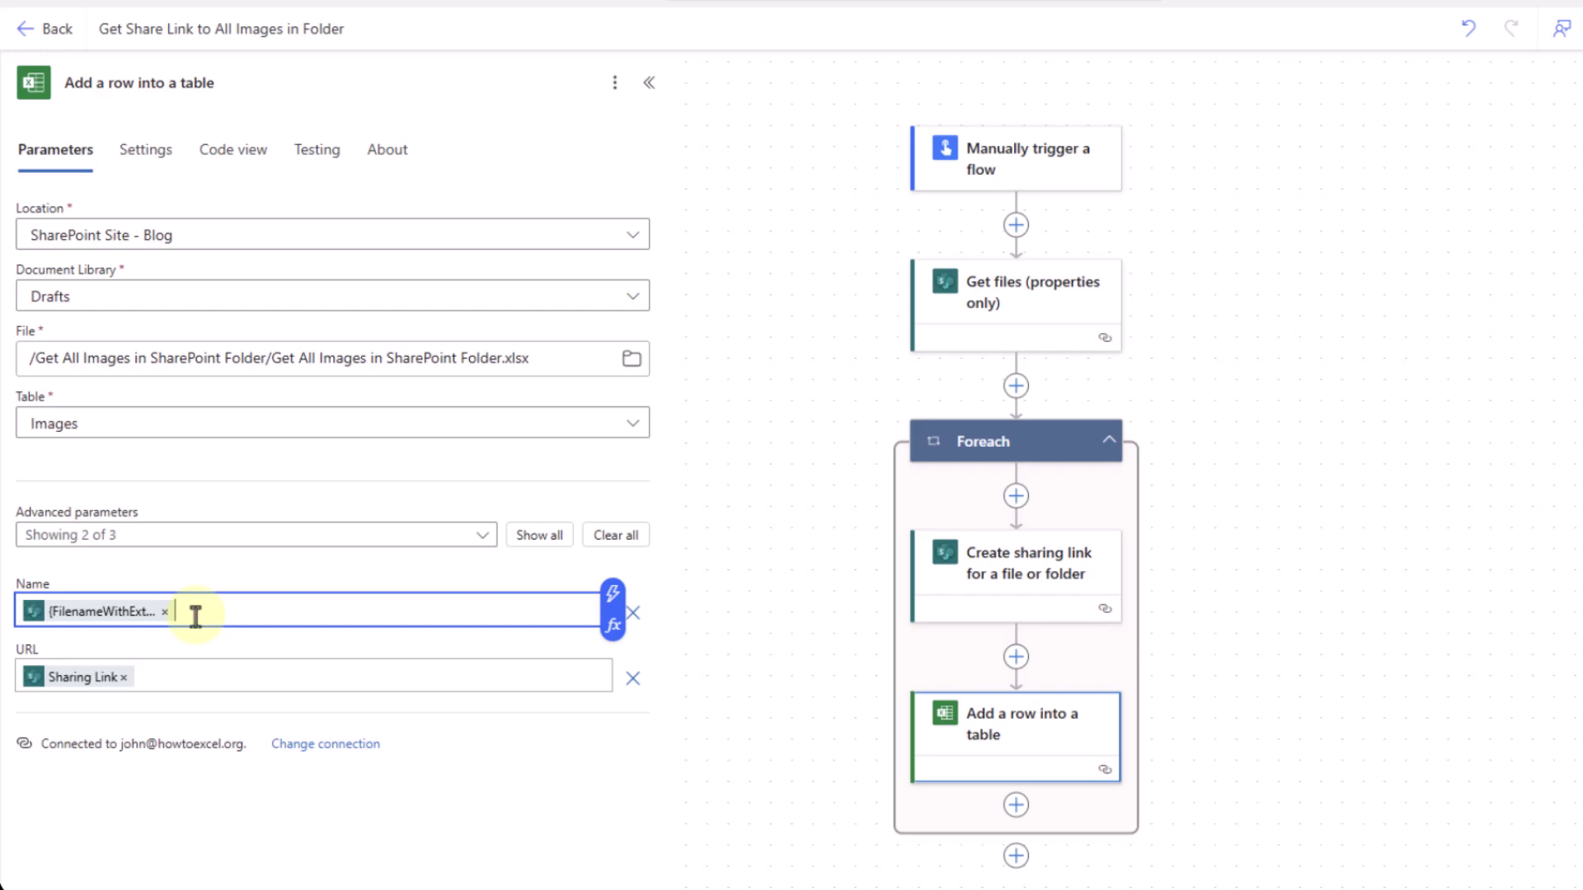
click(612, 594)
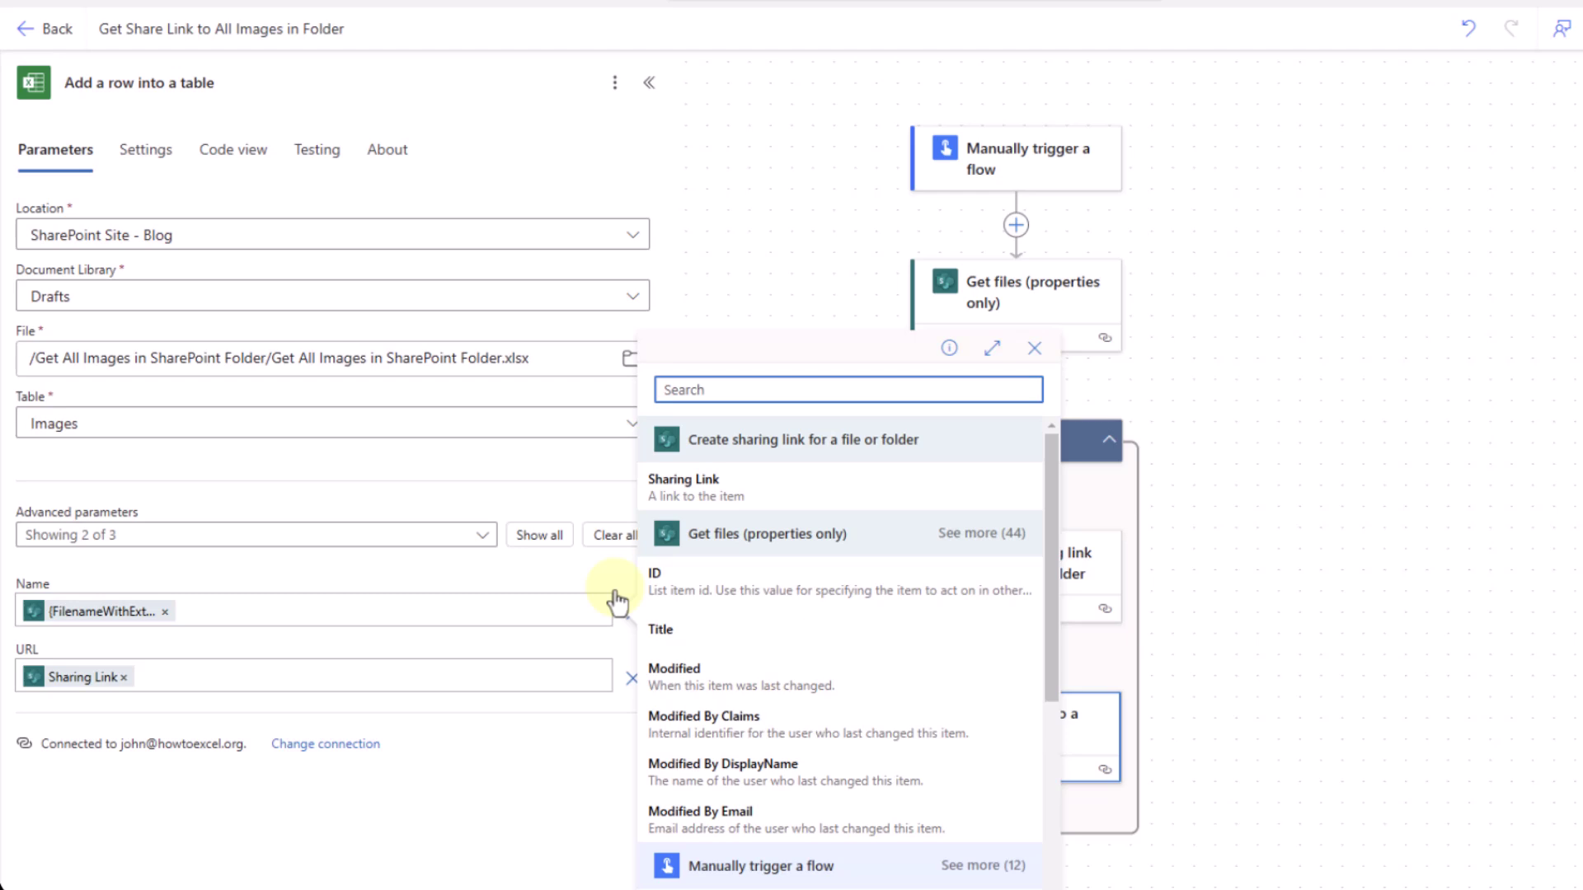
click(994, 535)
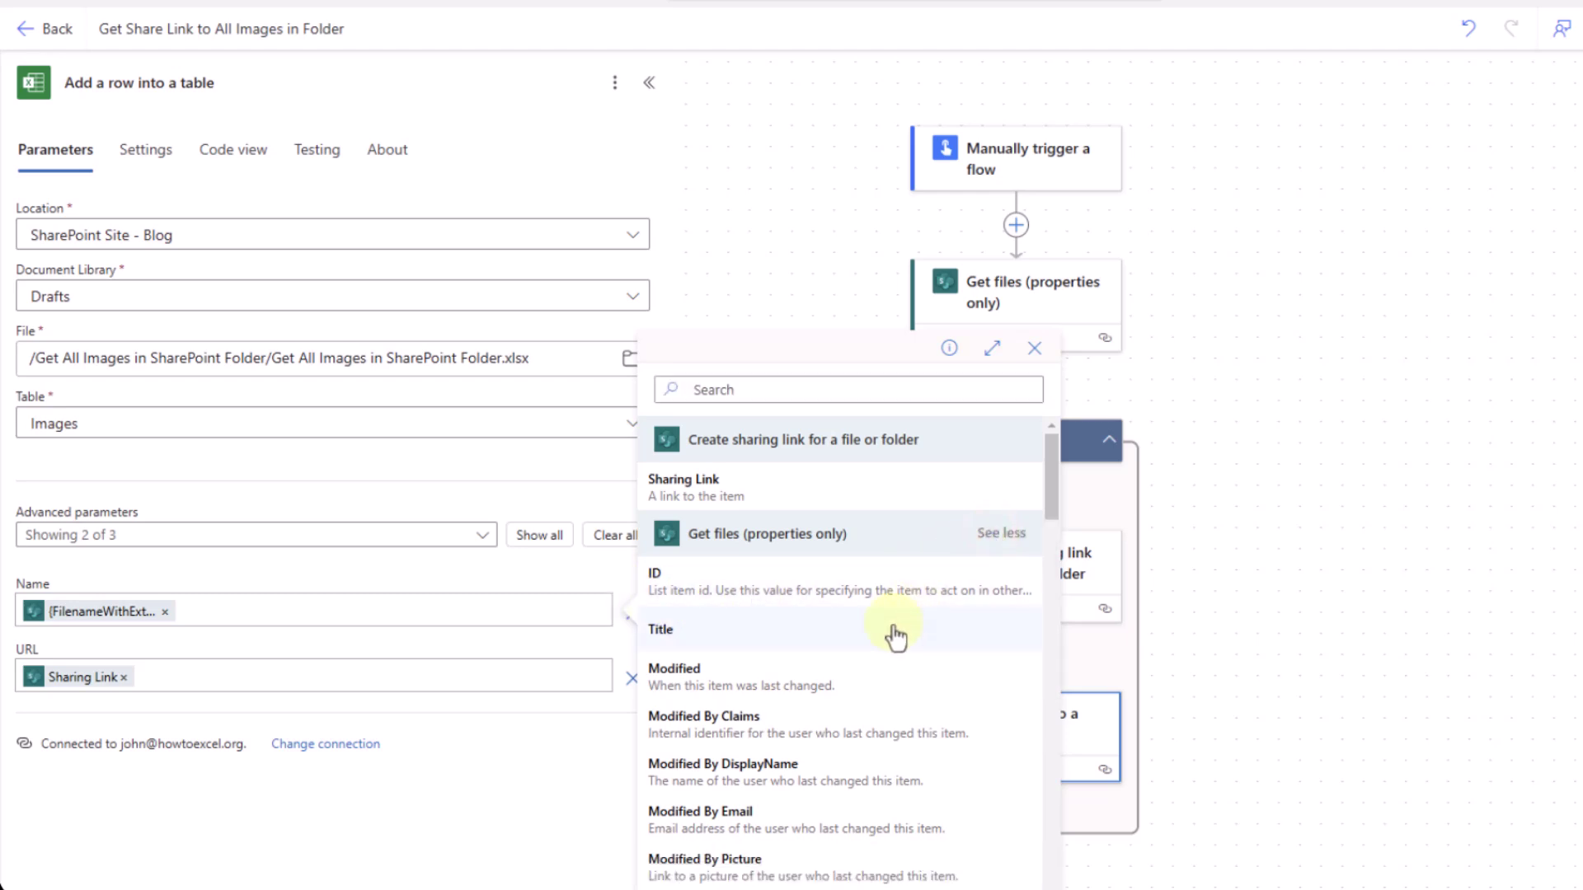
scroll(894, 637, down, 10)
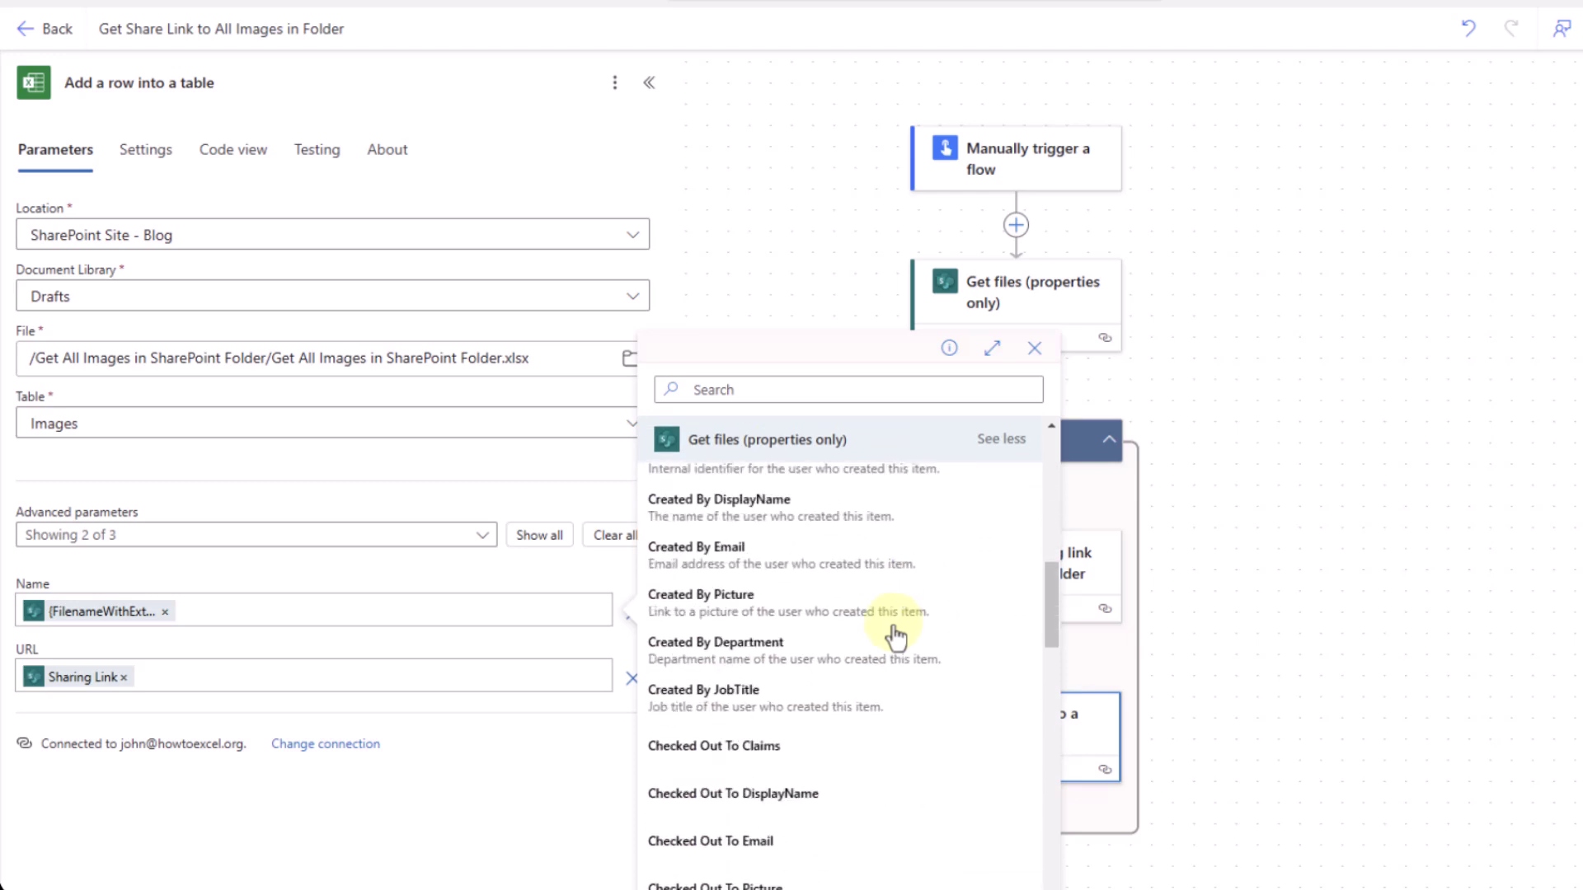
click(379, 674)
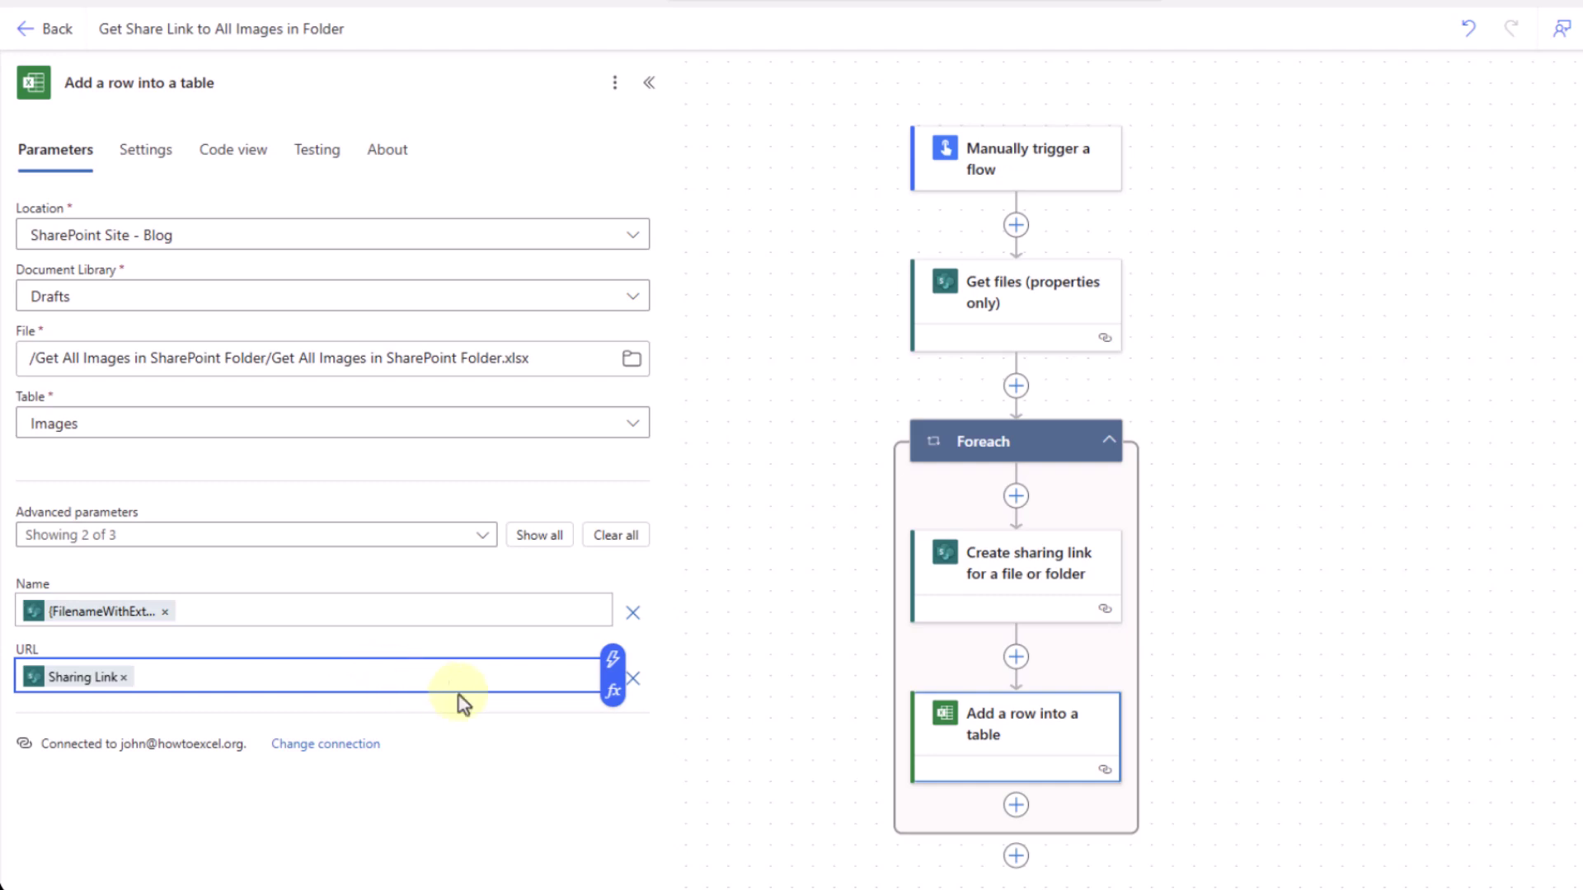
click(612, 665)
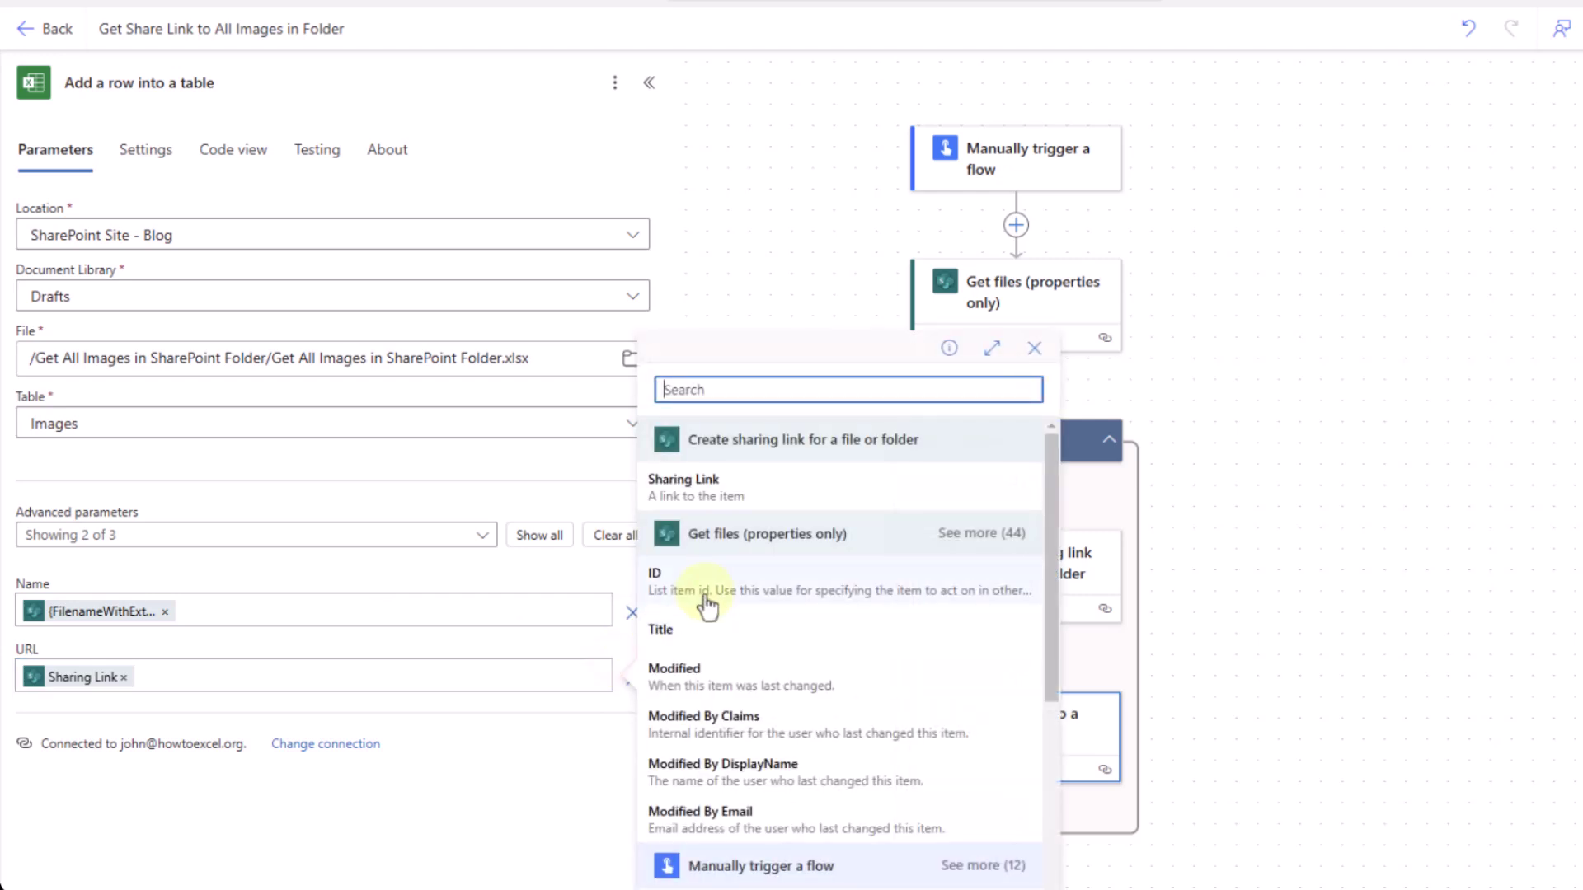
click(507, 660)
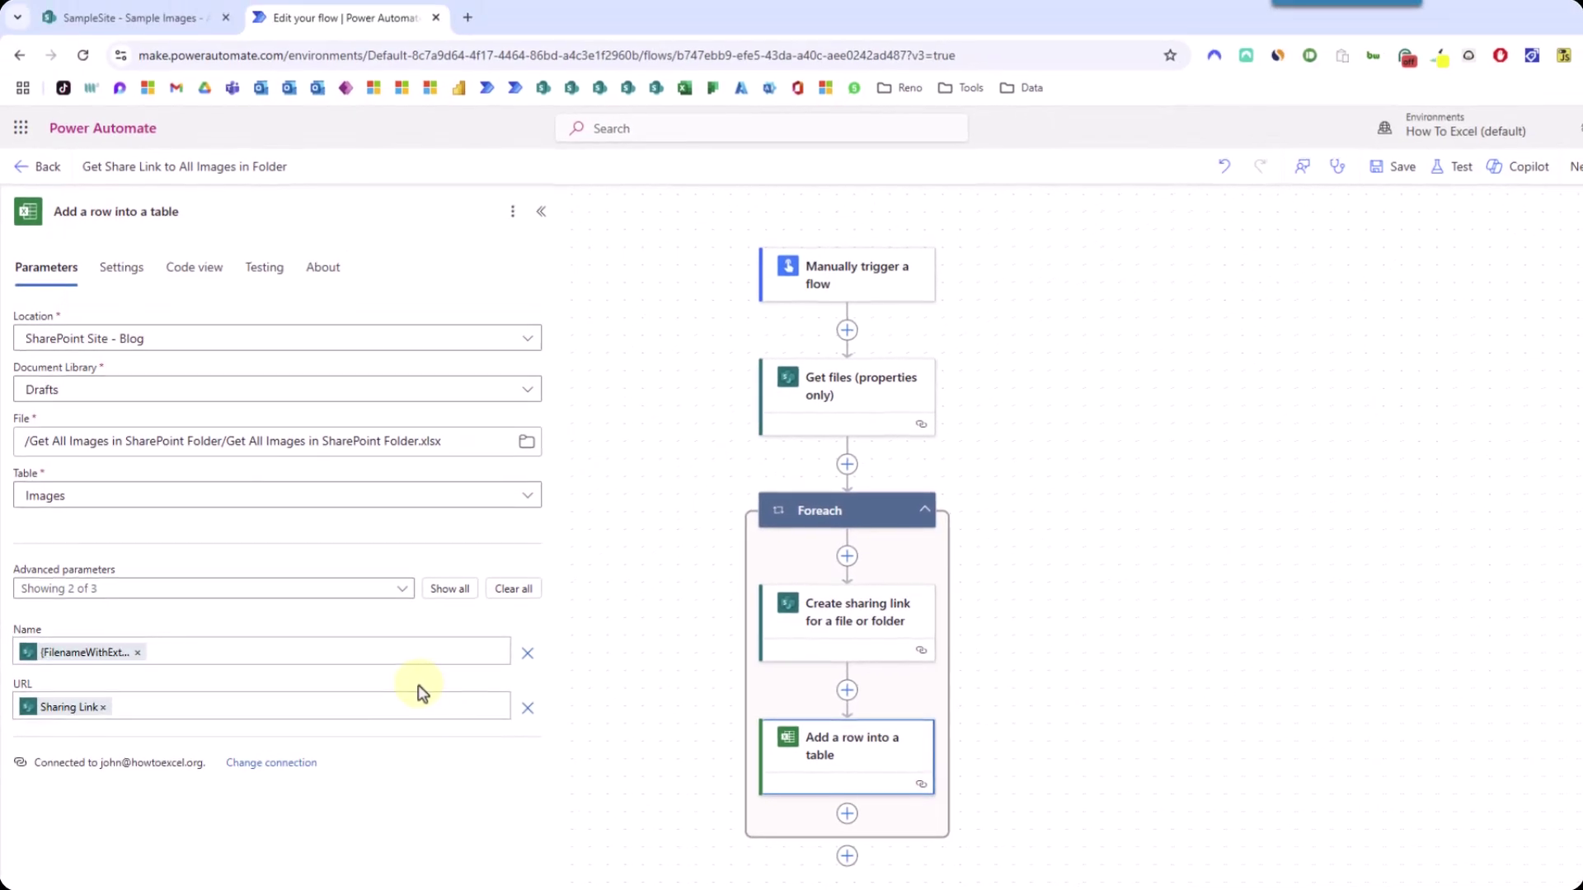
Step: Save the flow and run Get Share Link to All Images in Folder from the list of cloud flows
click(1398, 166)
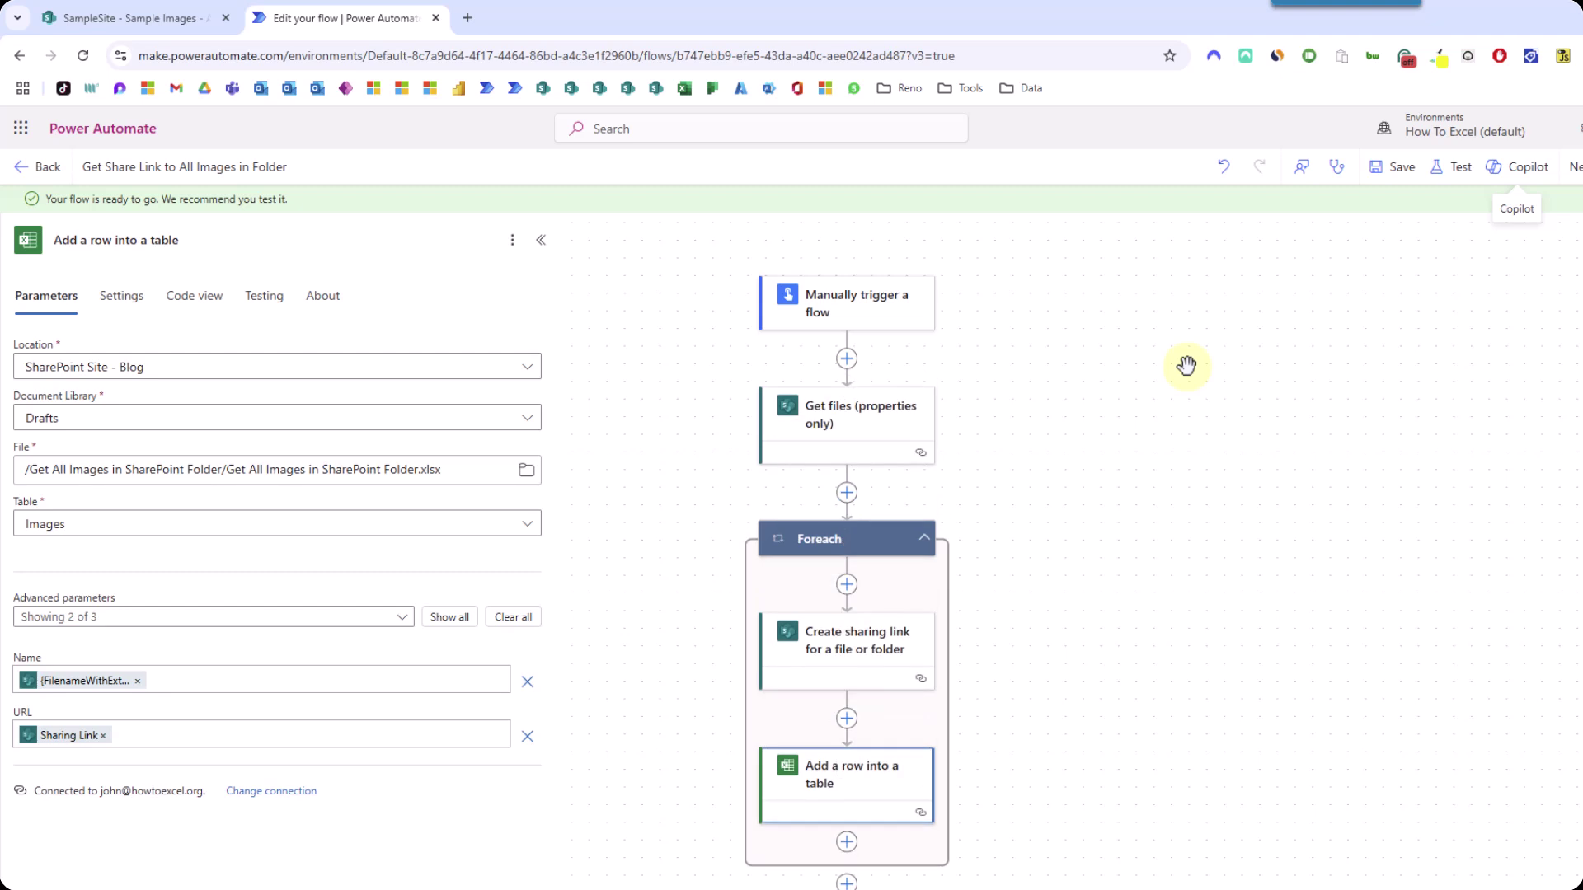
click(41, 170)
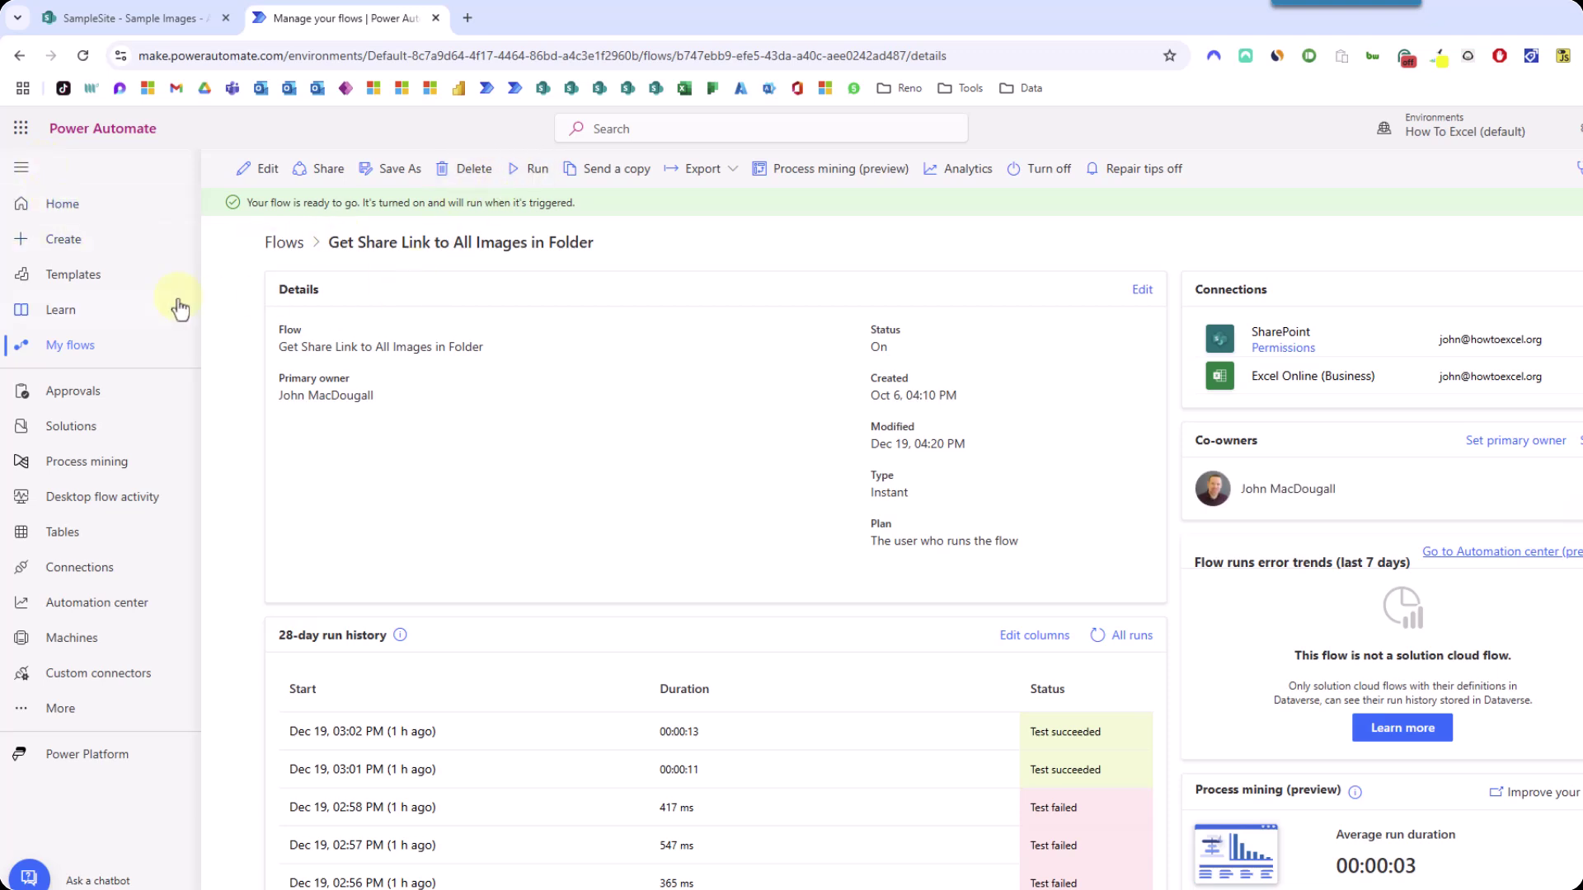
click(74, 346)
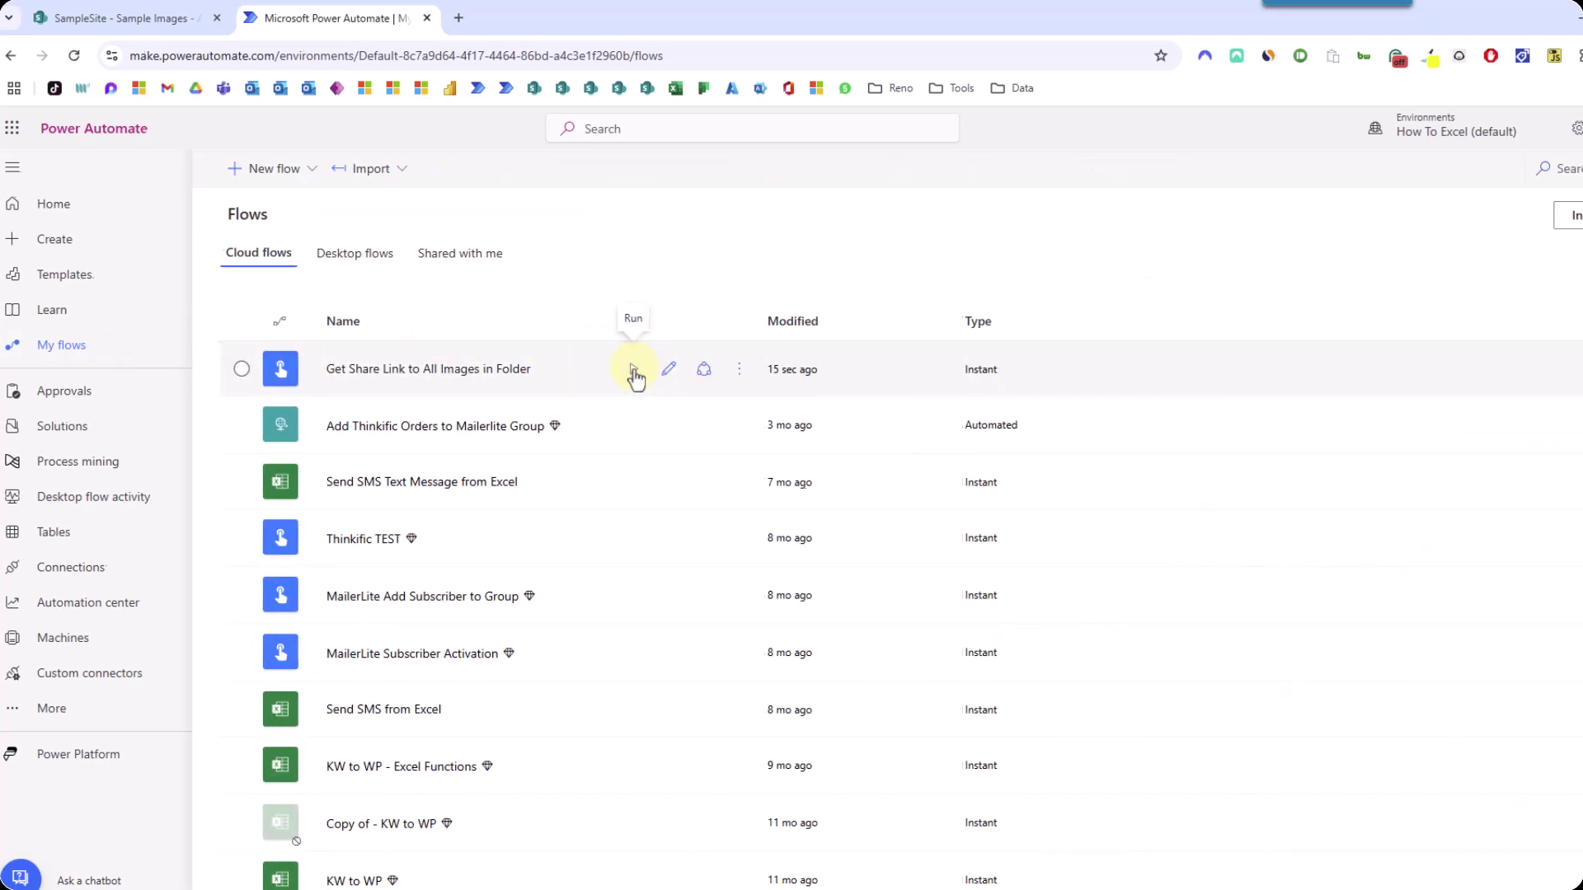
click(642, 369)
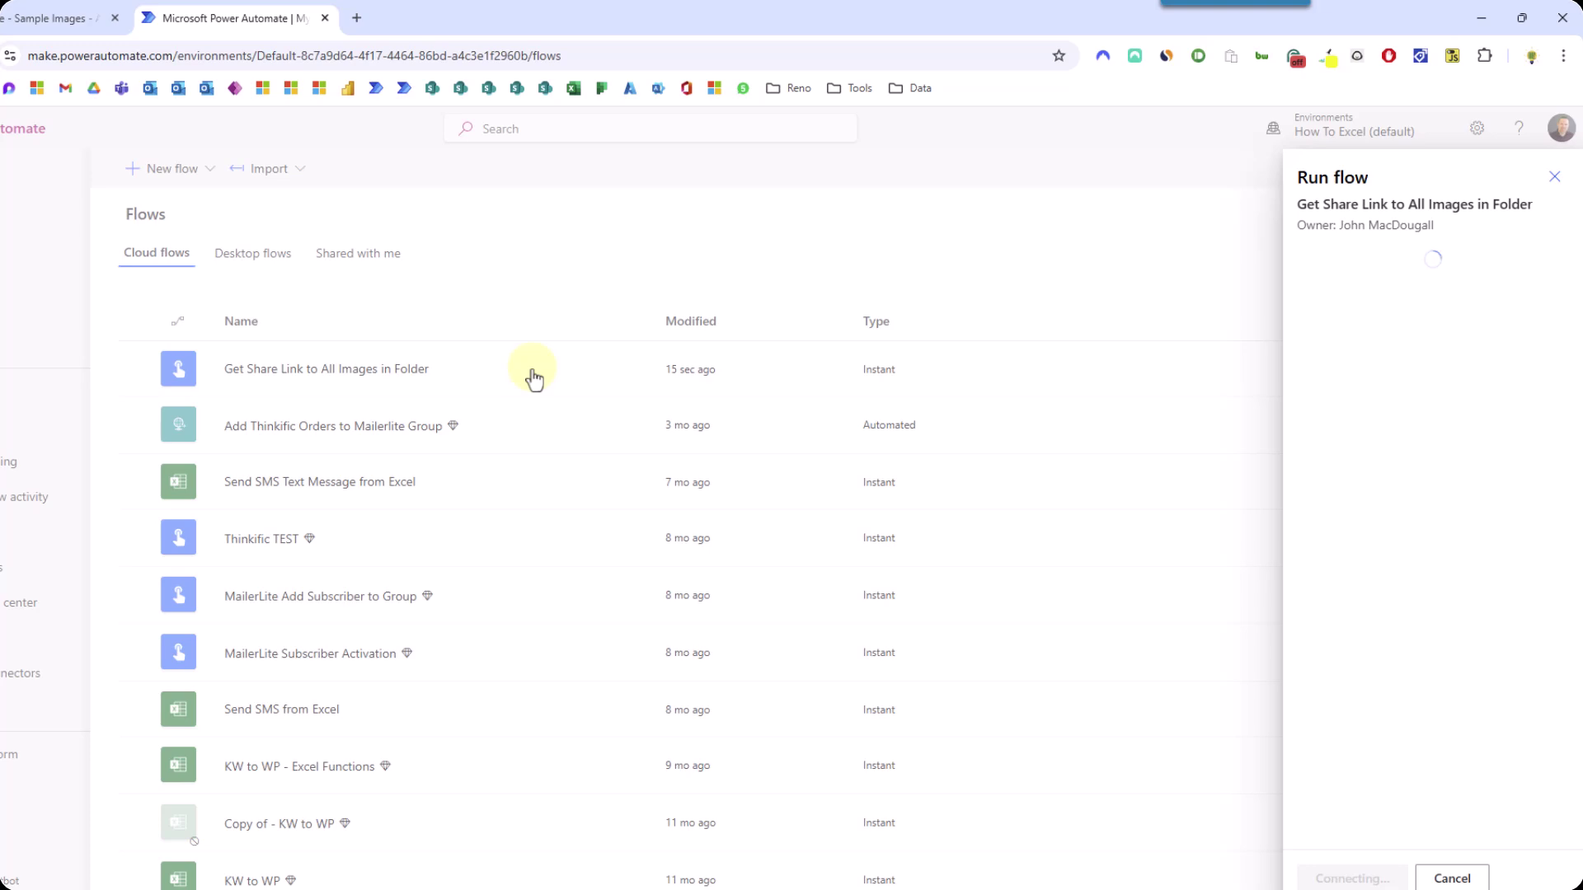
click(1342, 878)
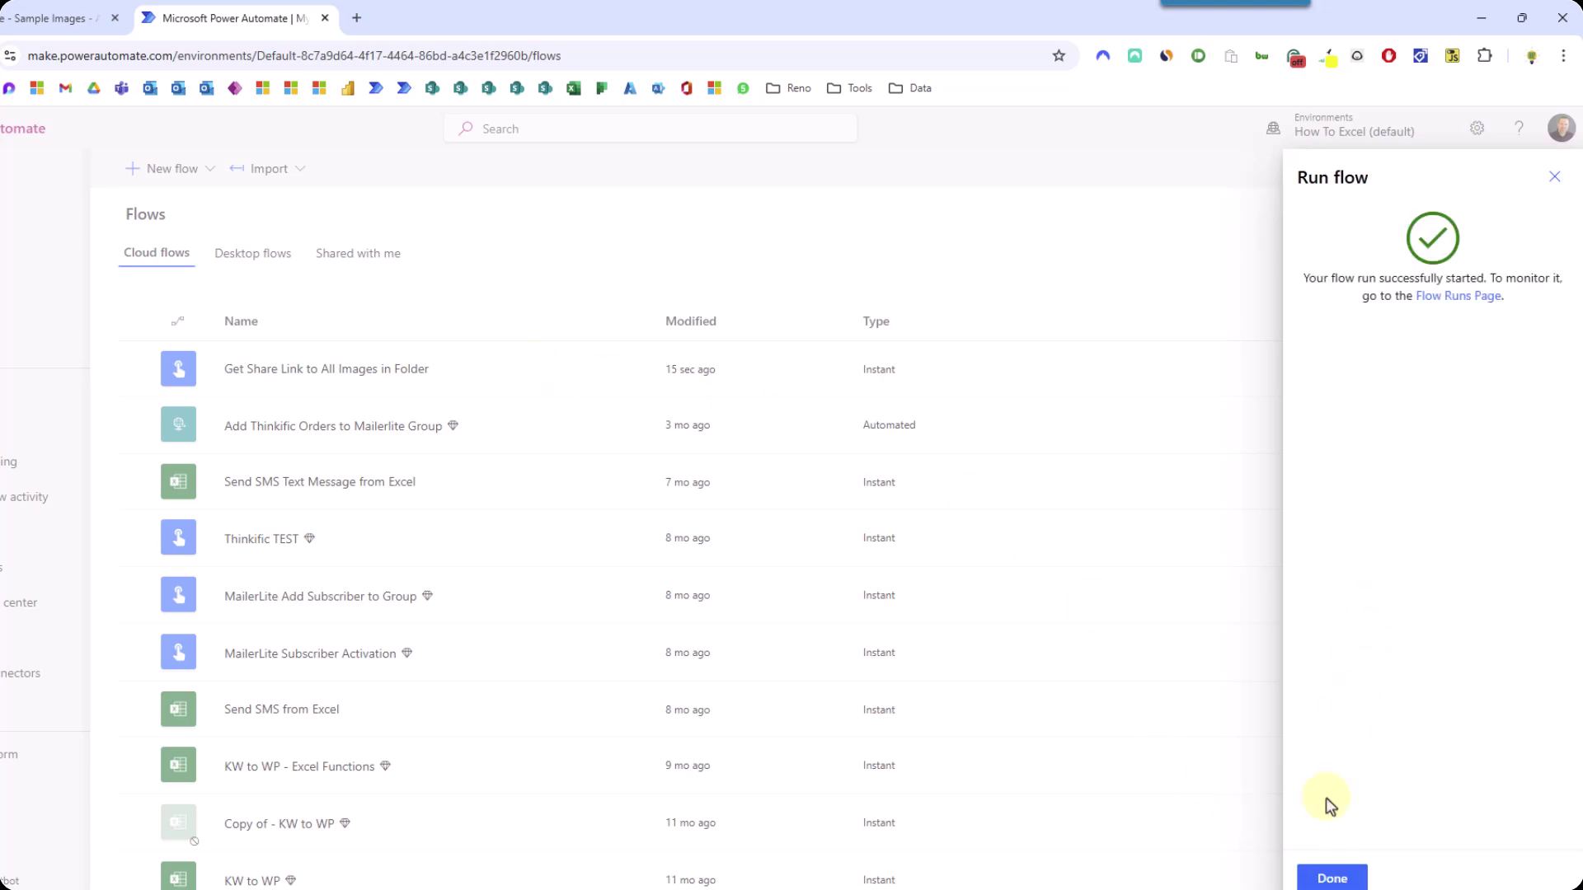
click(1329, 877)
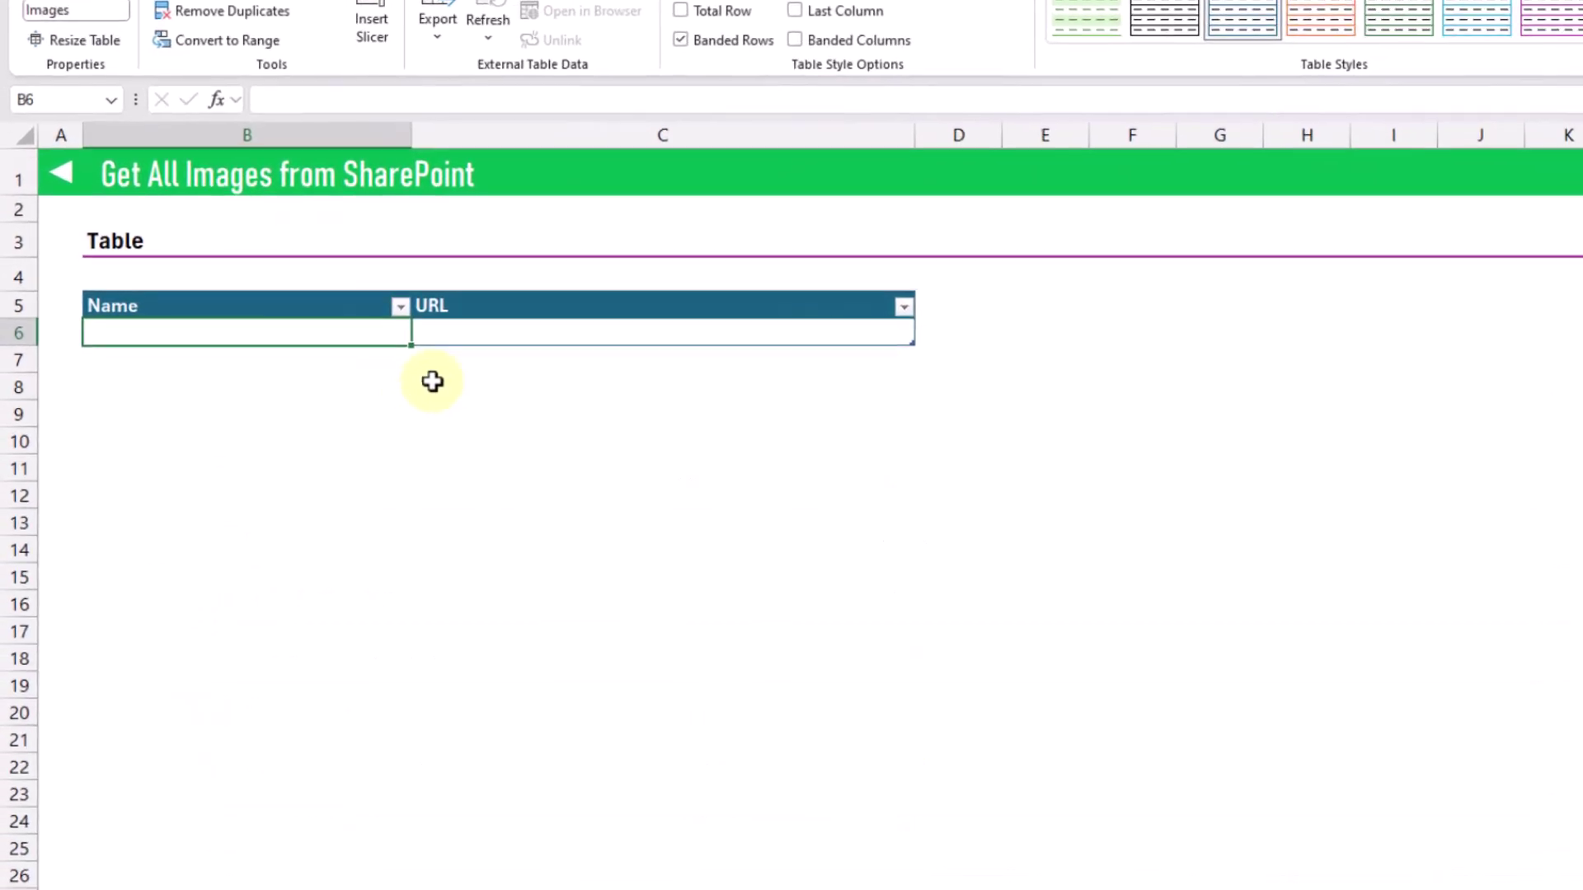
Step: Switch to Excel and extend the Images table with a new column by entering the heading IMAGE in cell D5
click(431, 382)
click(1120, 327)
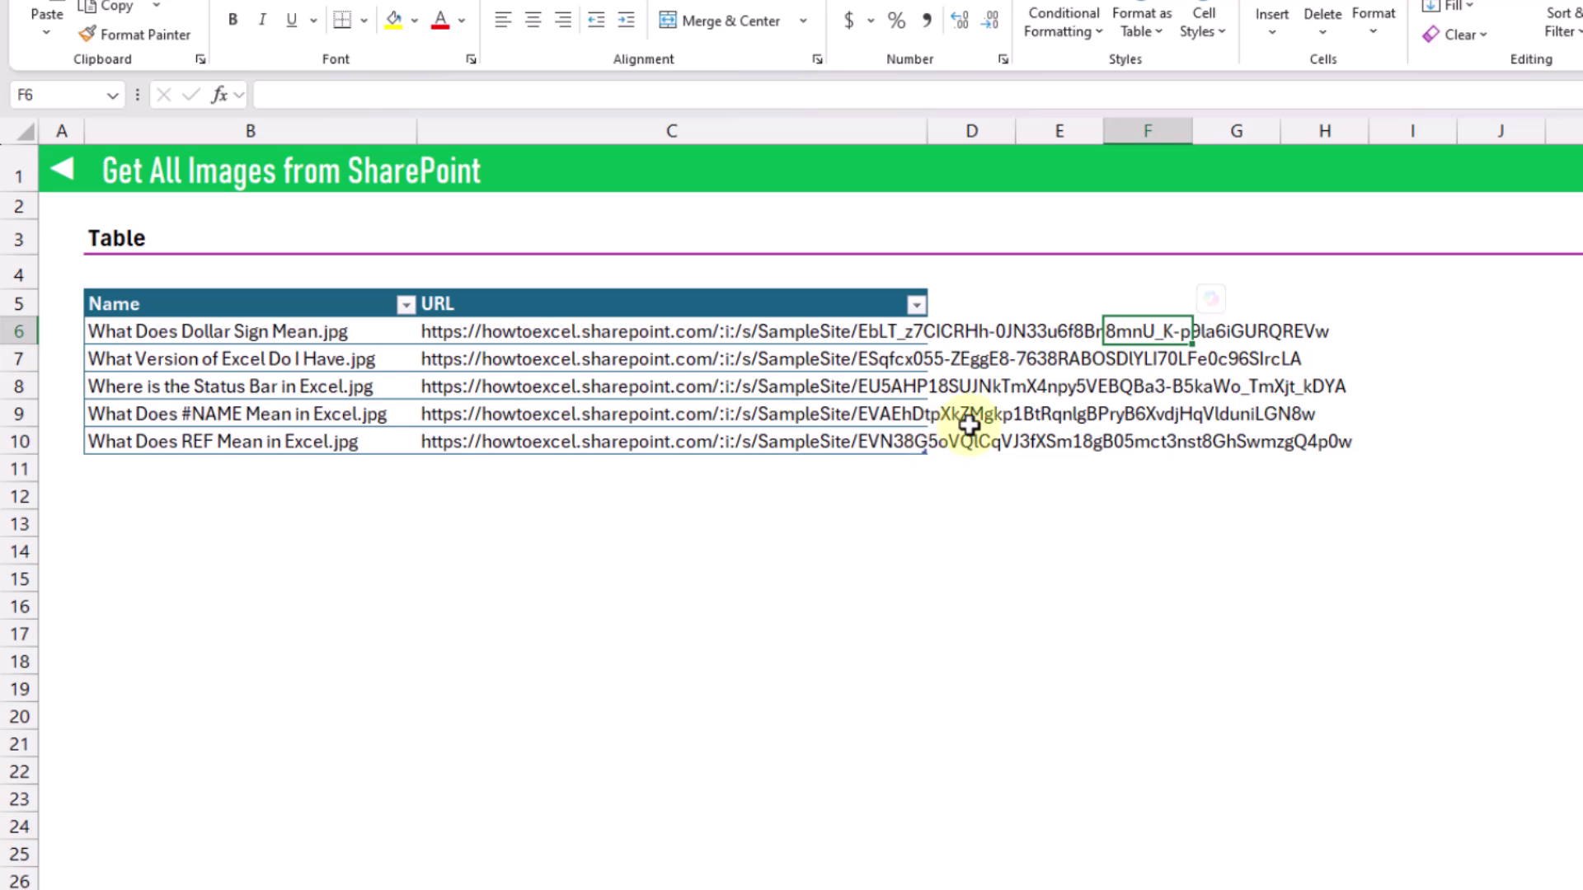
click(978, 308)
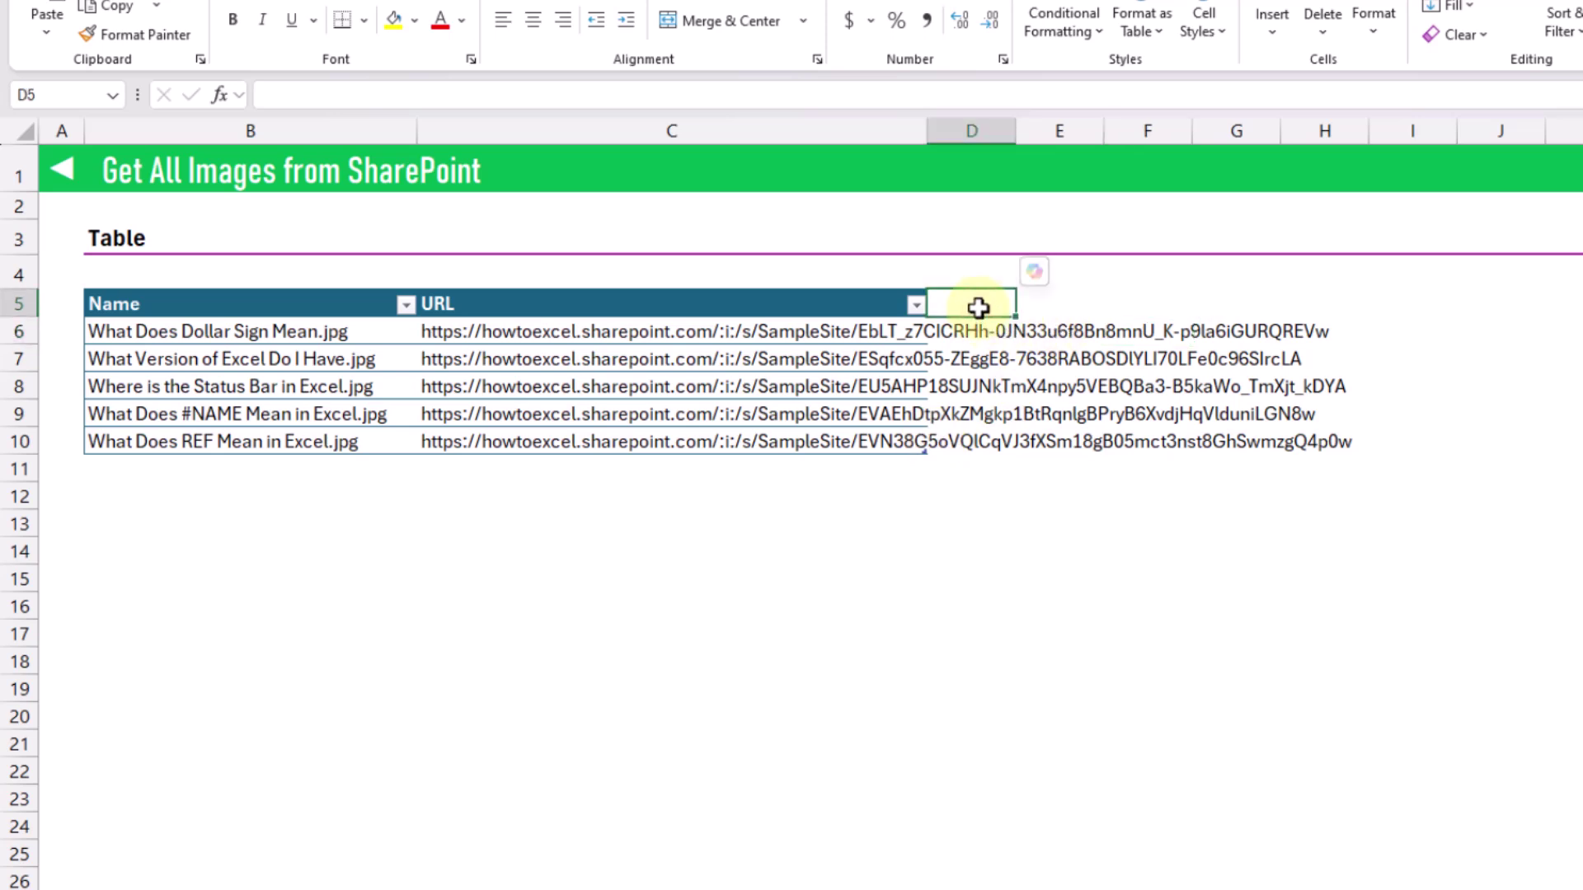
text(IMAE)
key(BackSpace)
text(GE)
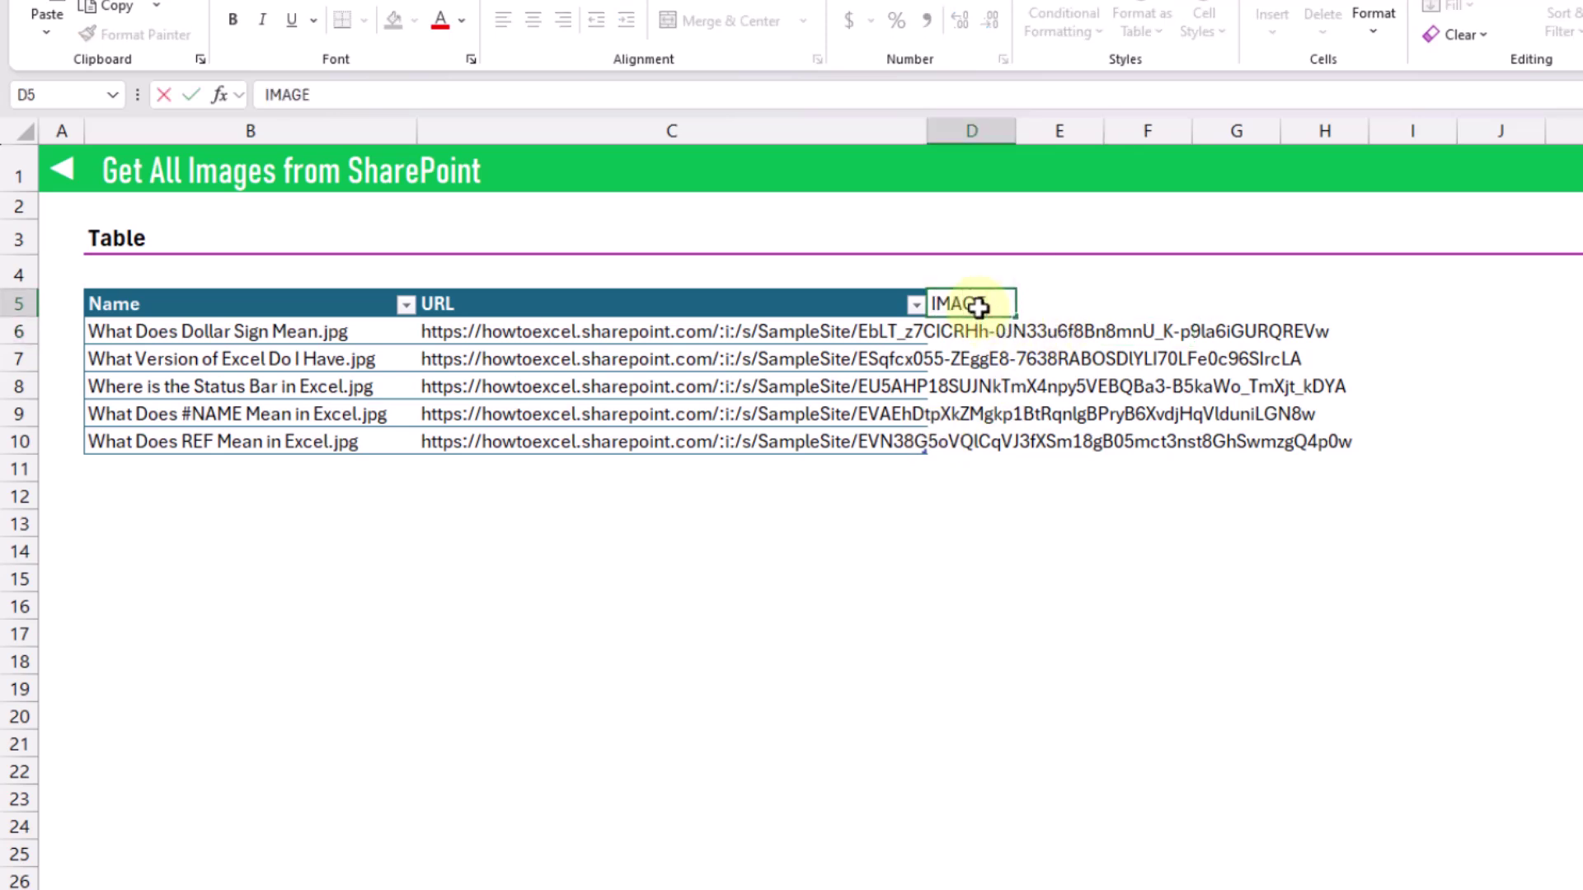
key(Return)
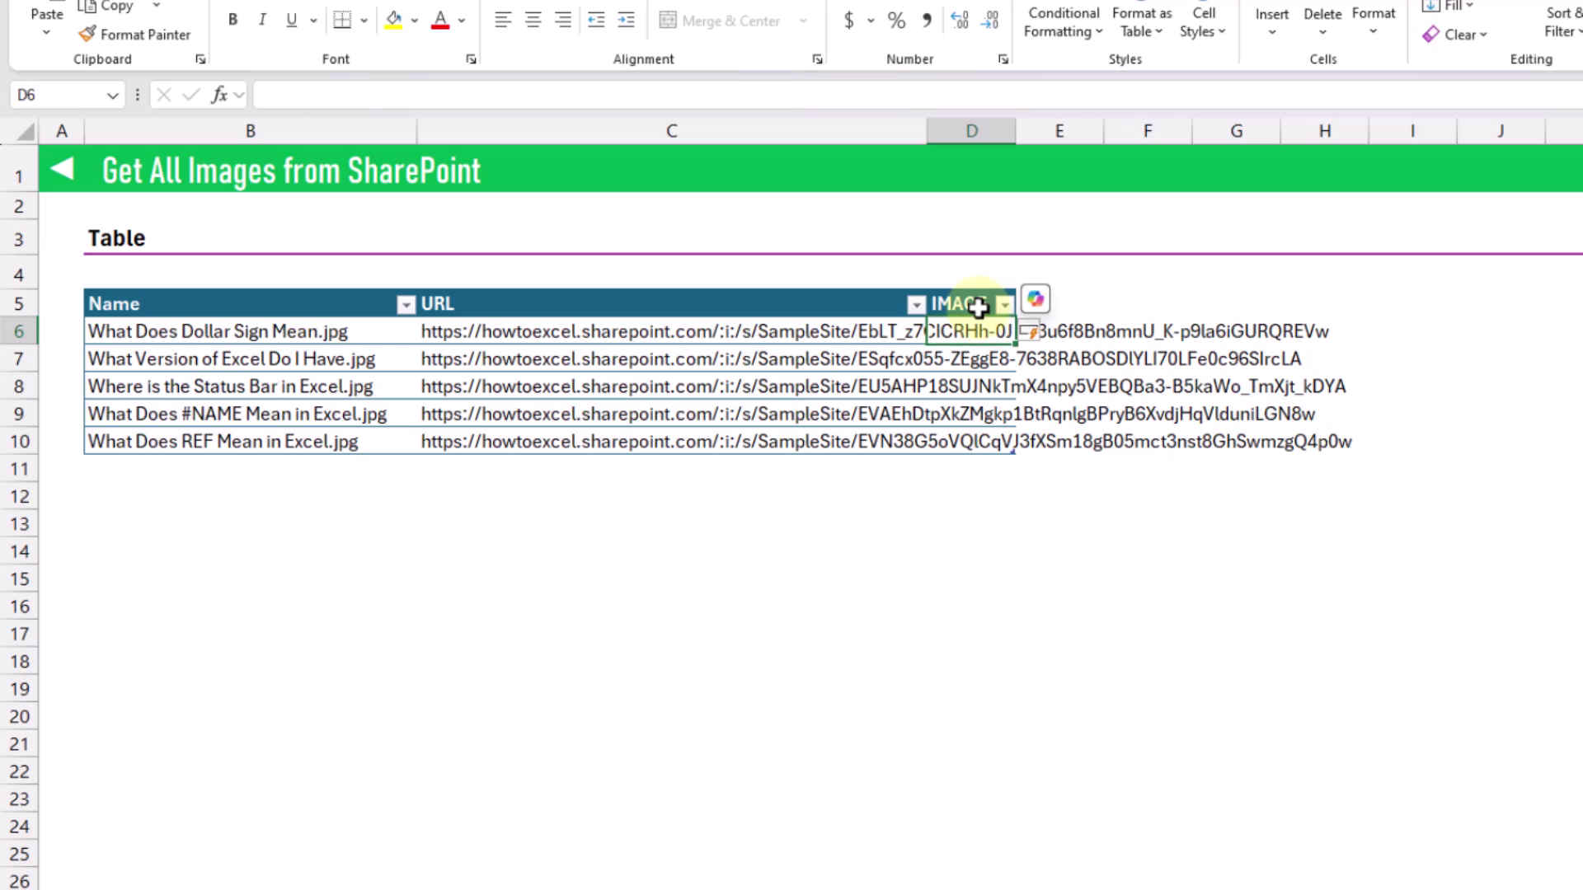
text(=image)
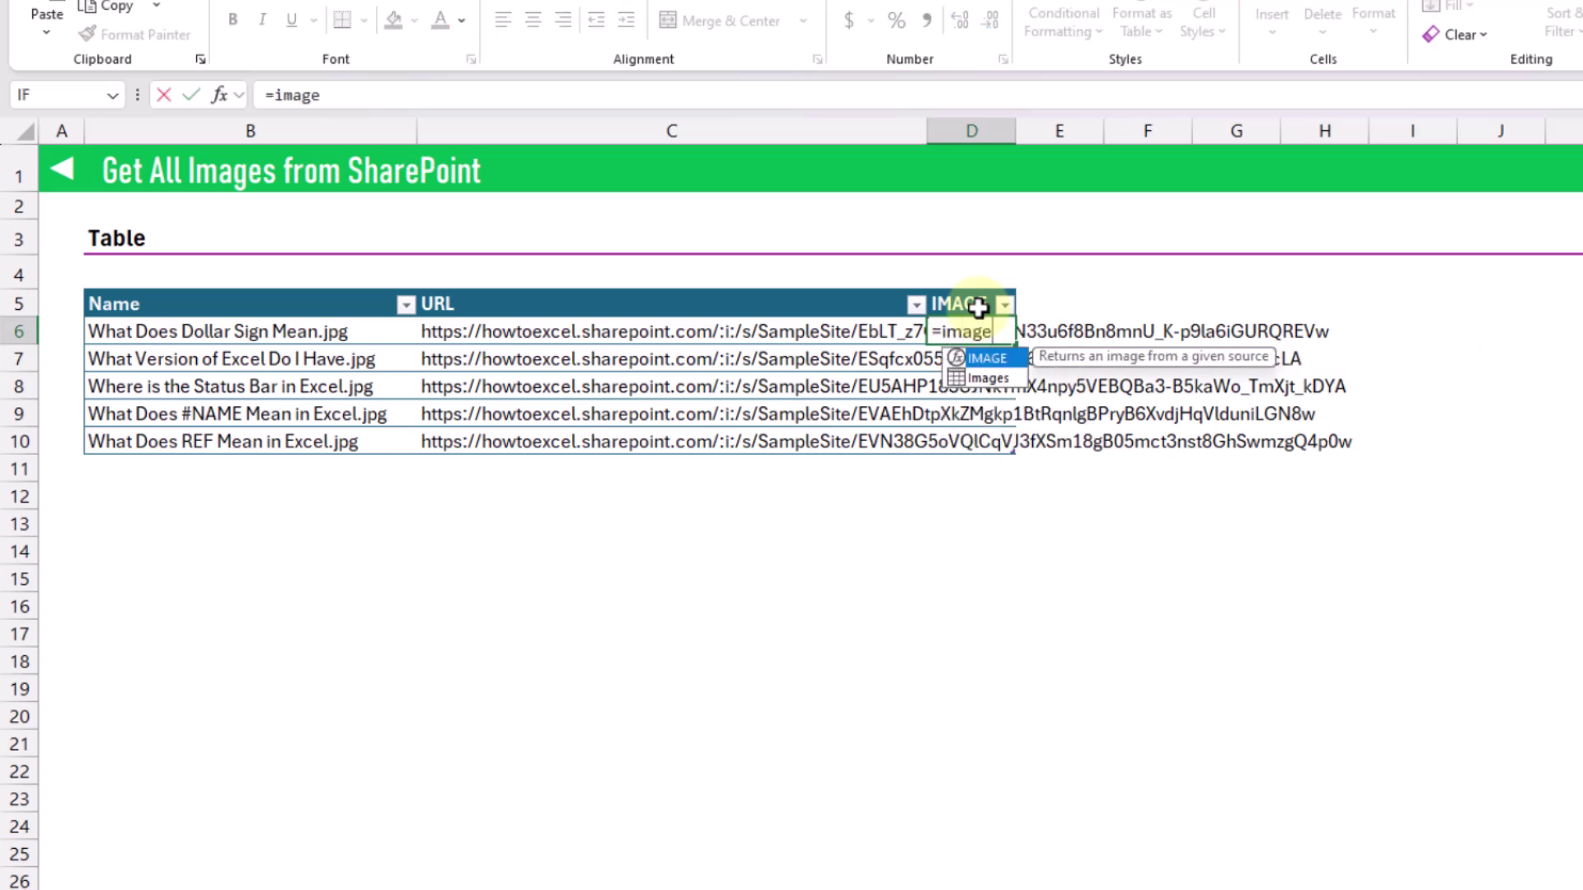
key(Tab)
key(Left)
text())
key(Return)
key(Up)
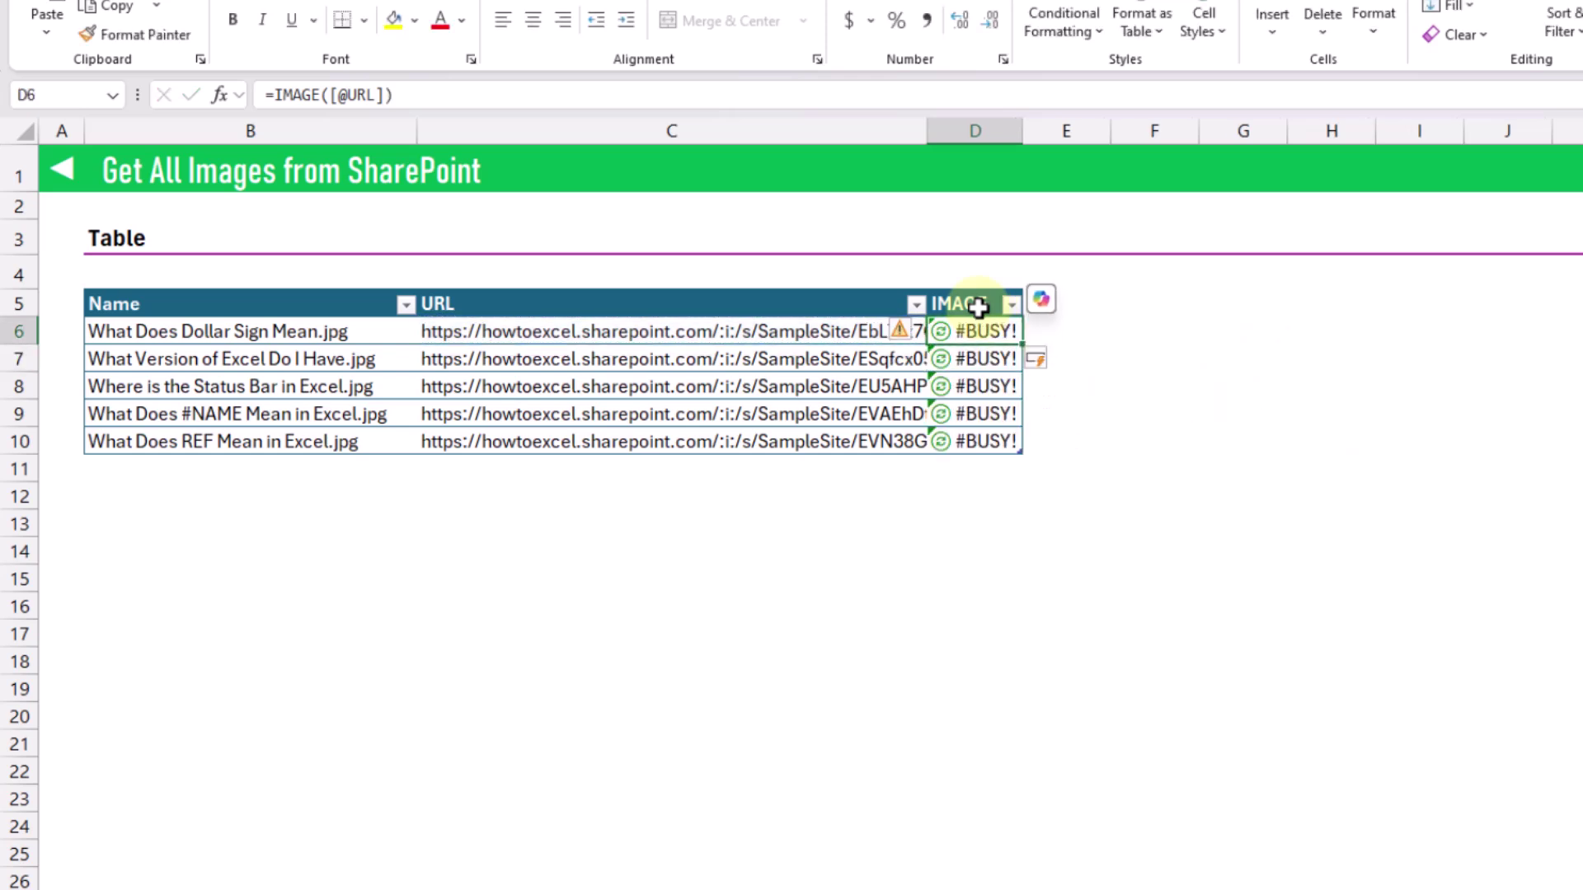
key(Down)
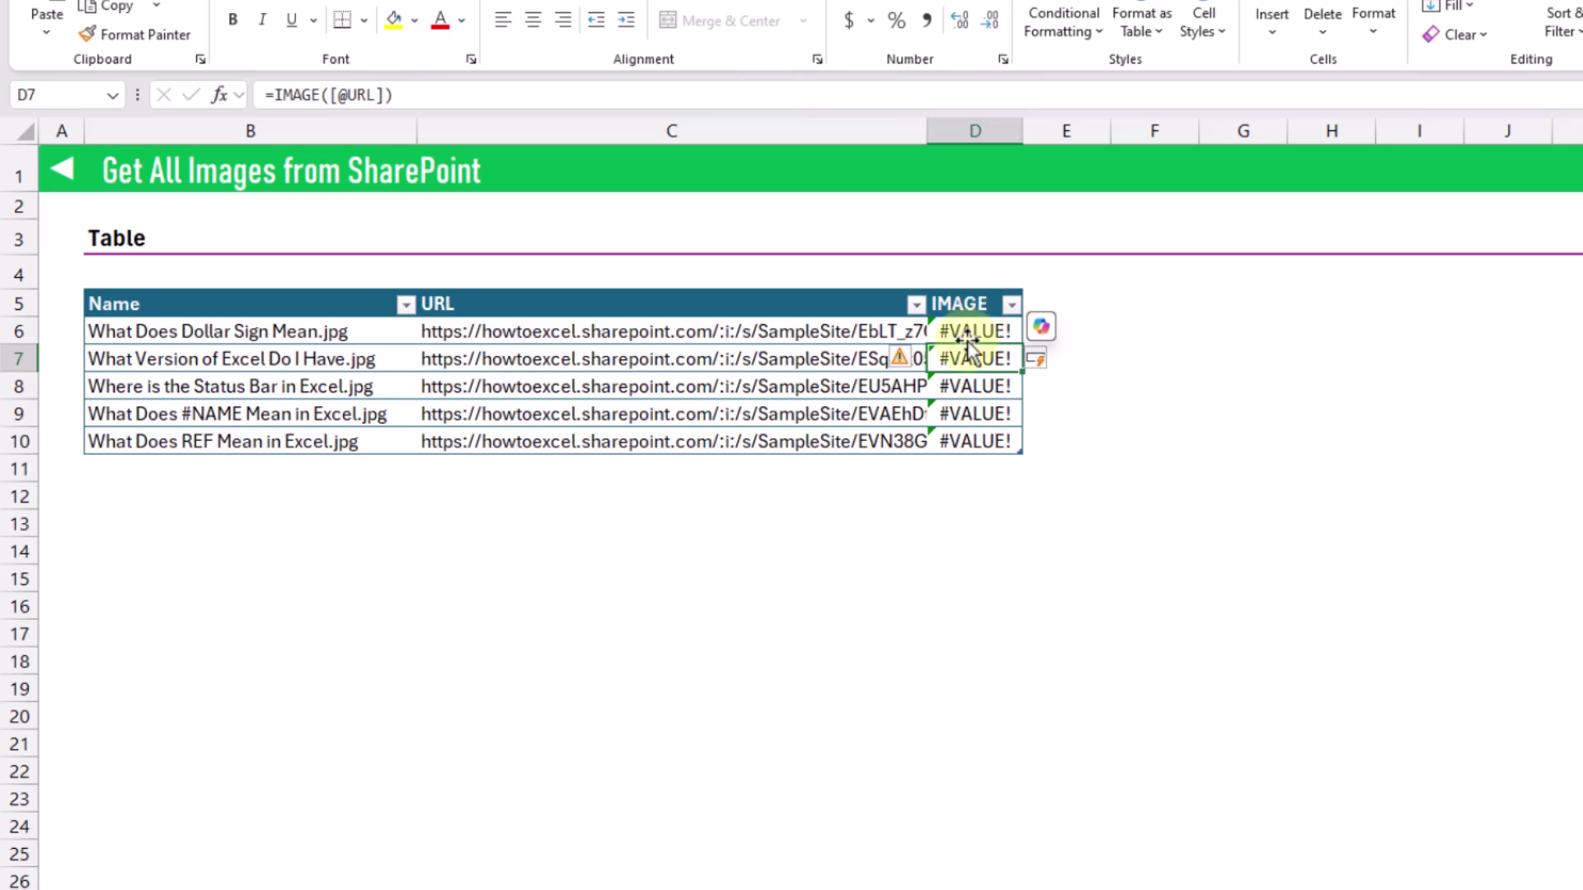
click(966, 326)
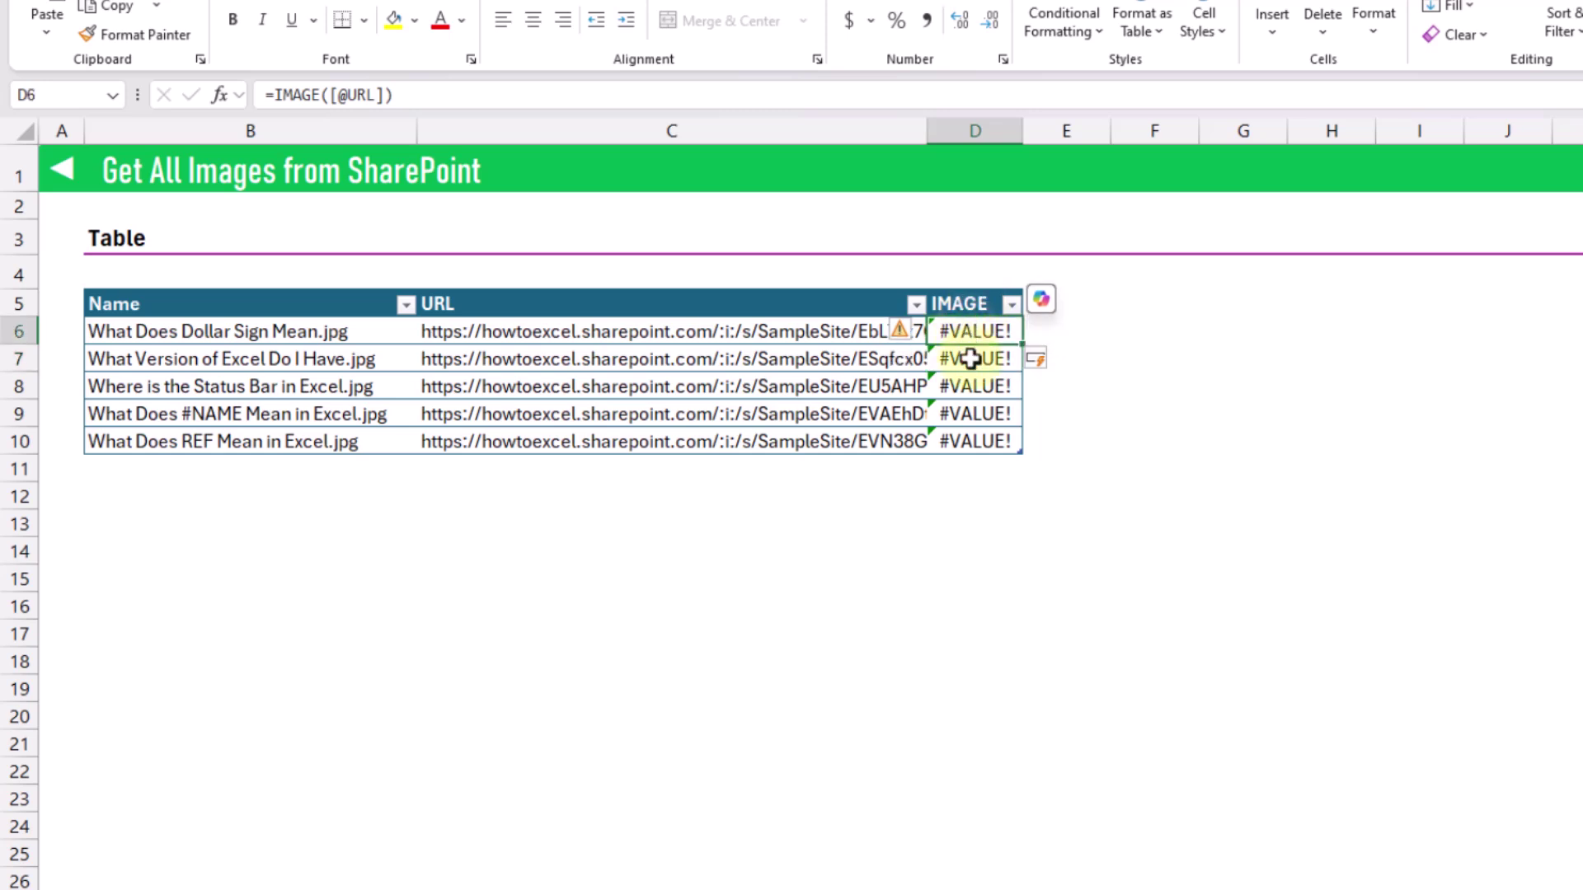
click(971, 358)
double_click(971, 359)
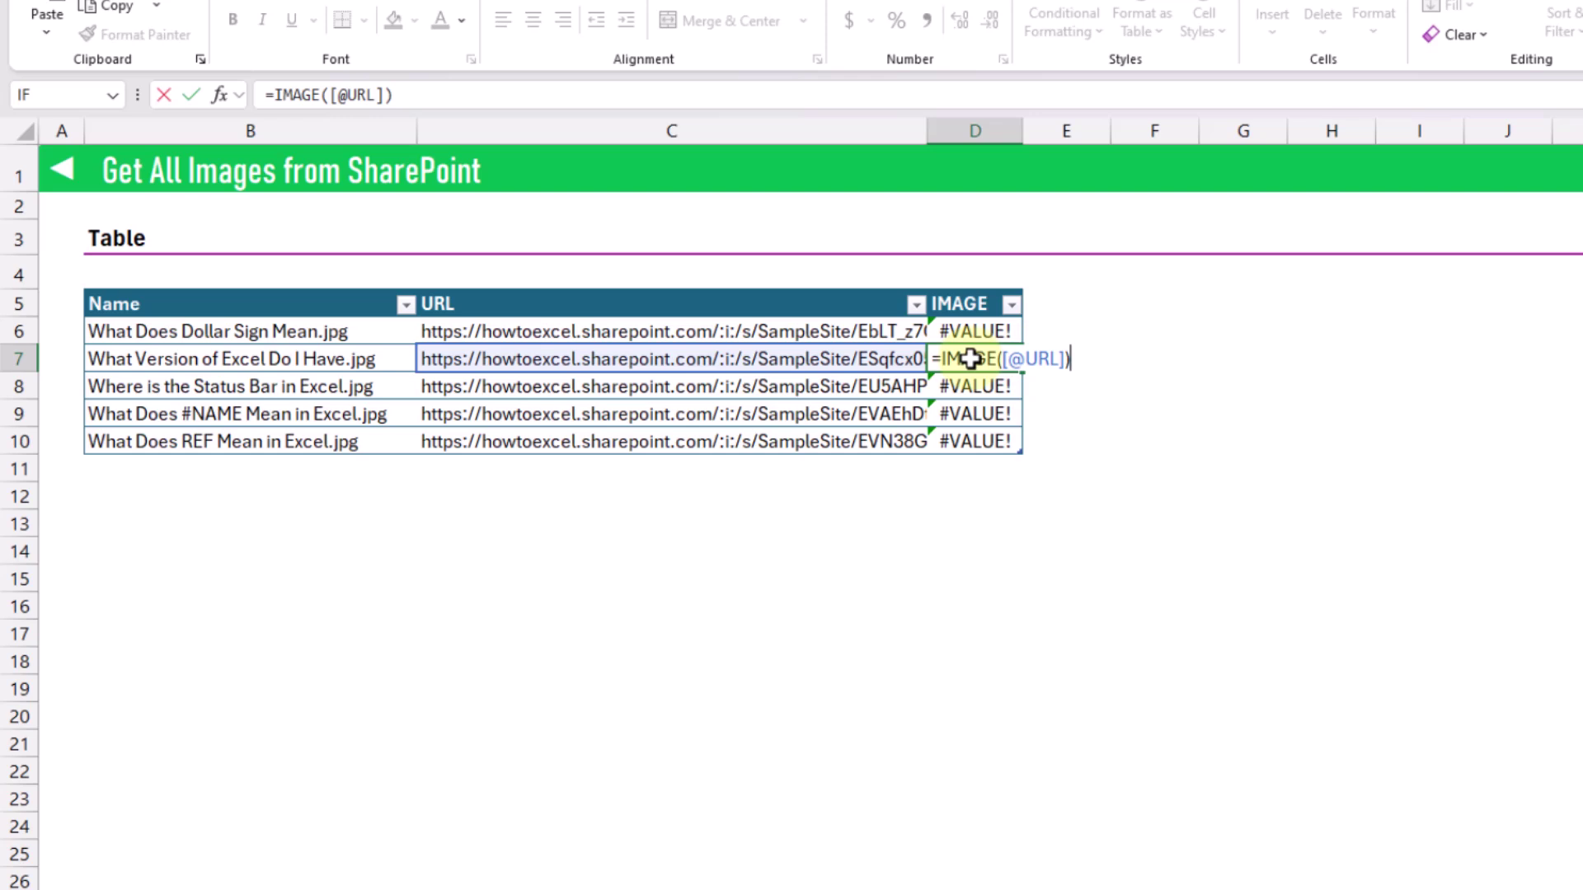
key(BackSpace)
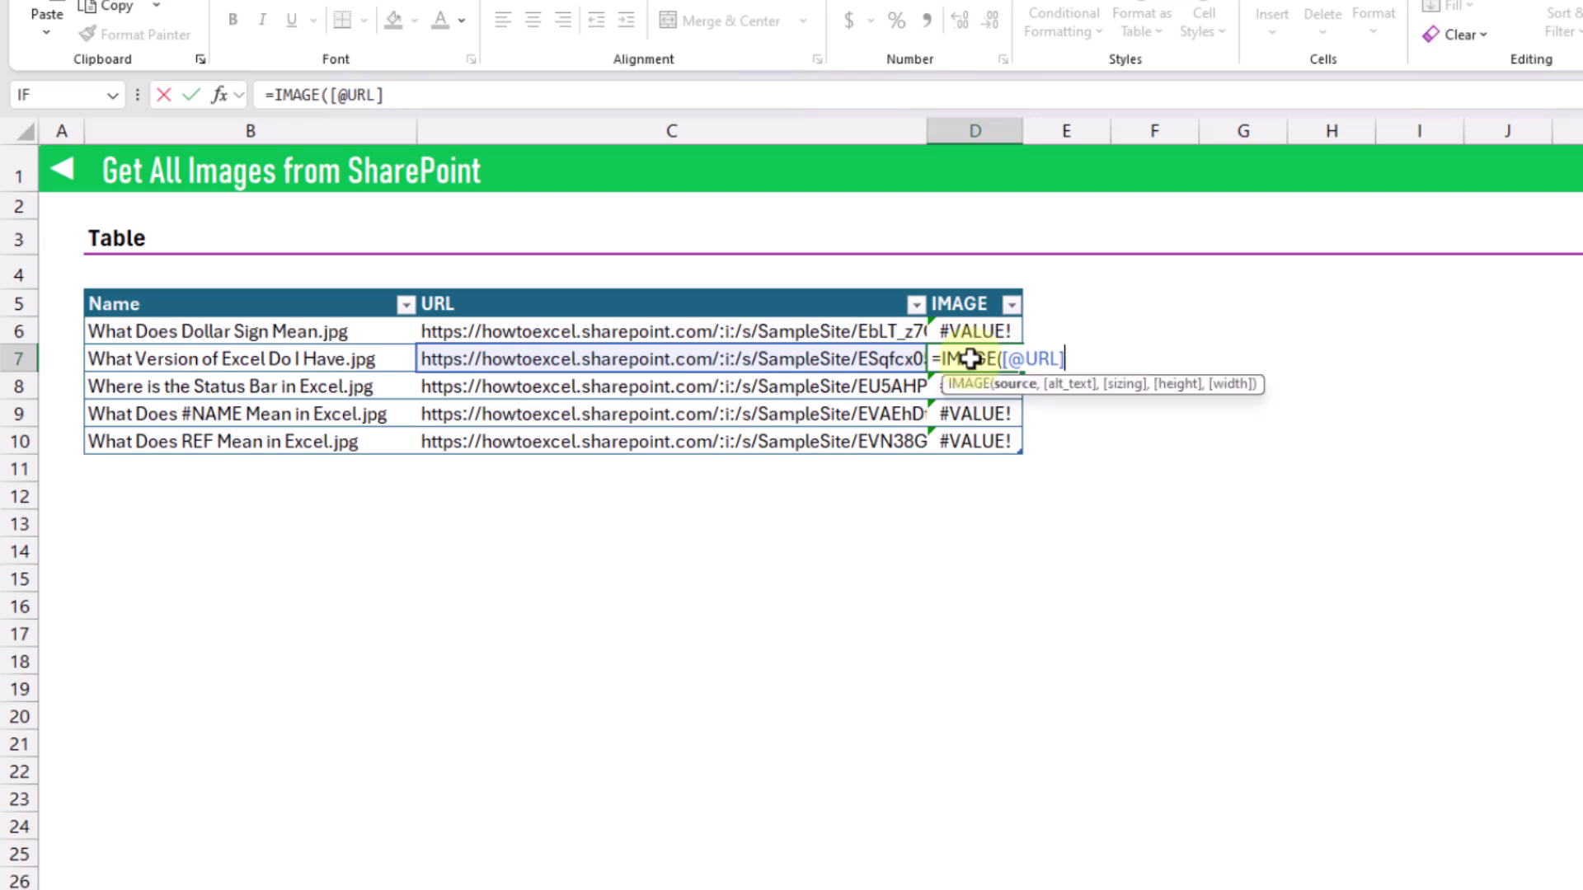
text(&"?download=1")
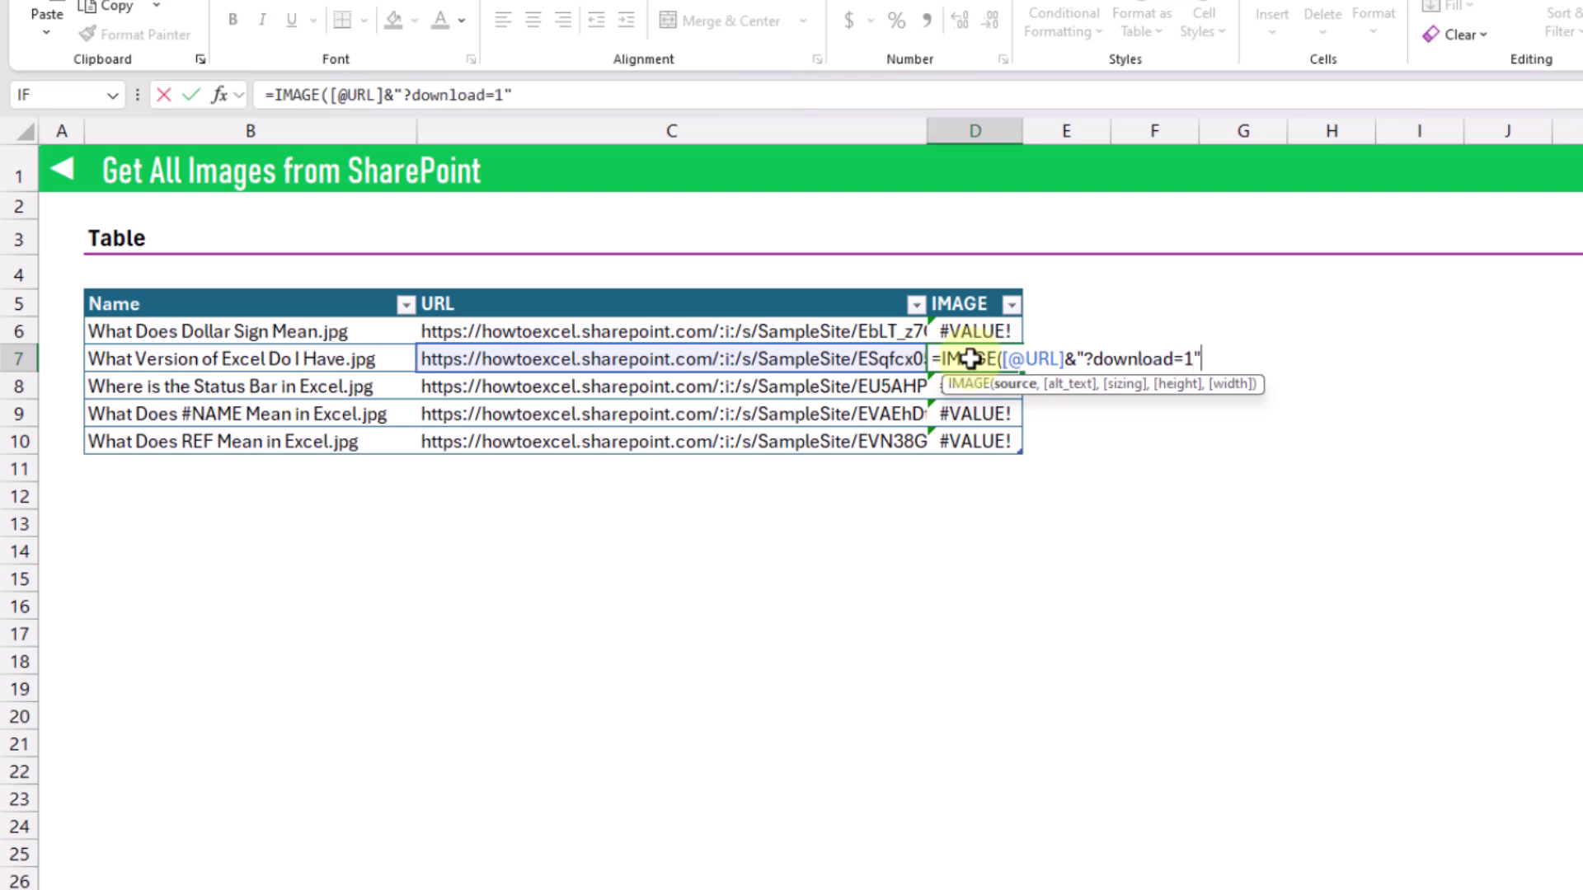
text())
key(Return)
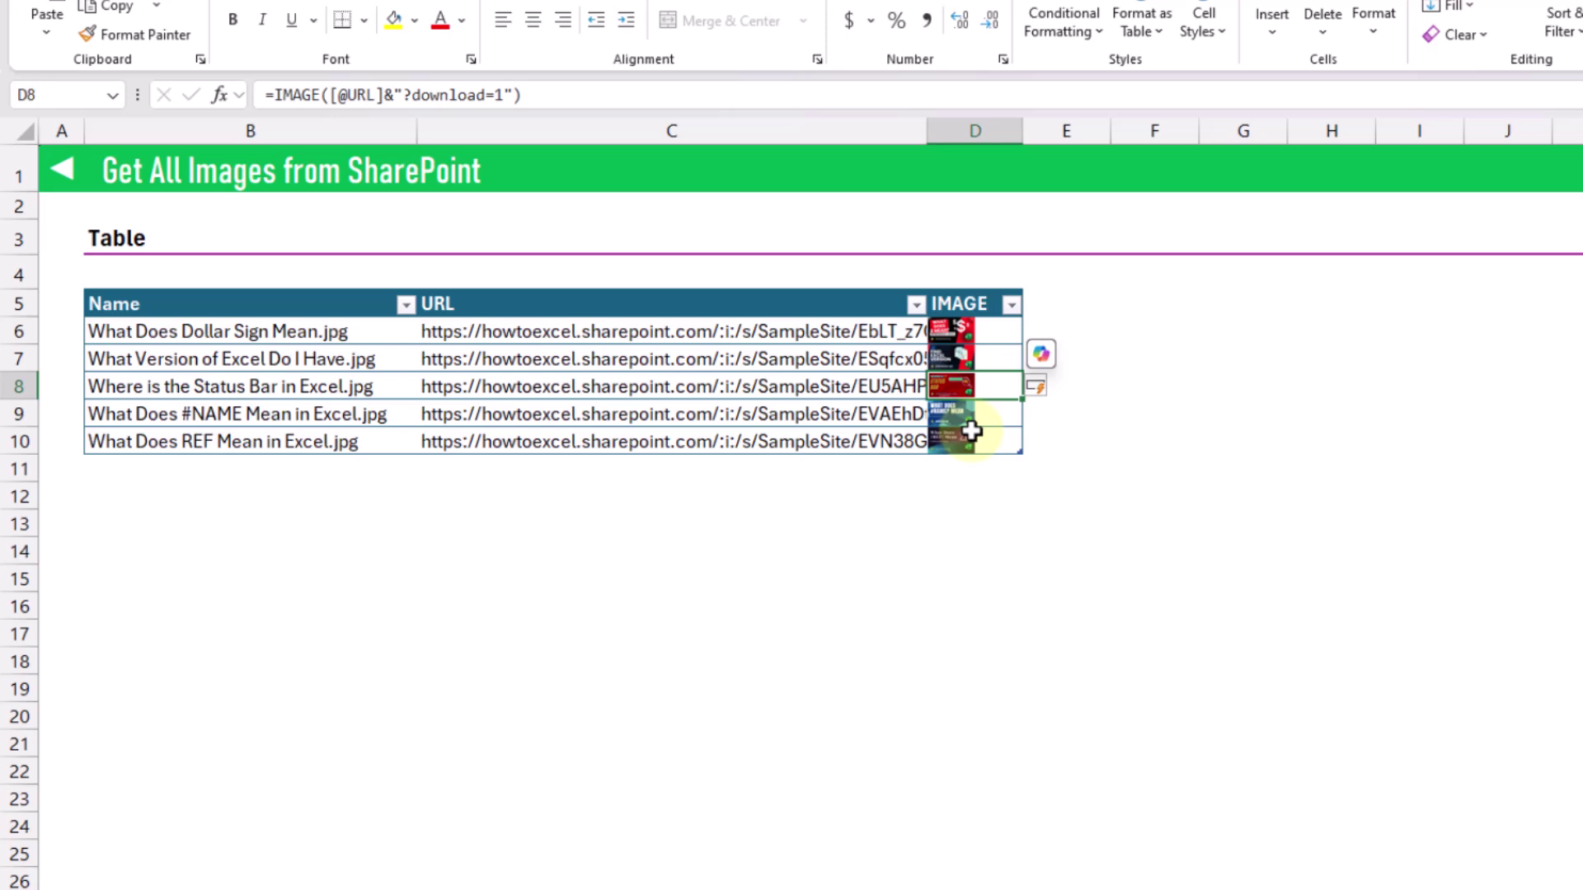
Step: Enlarge the row height of rows 6 to 10 and widen column D so the images display larger
drag(7, 330, 14, 441)
drag(12, 349, 38, 430)
drag(1026, 121, 1142, 124)
click(1055, 394)
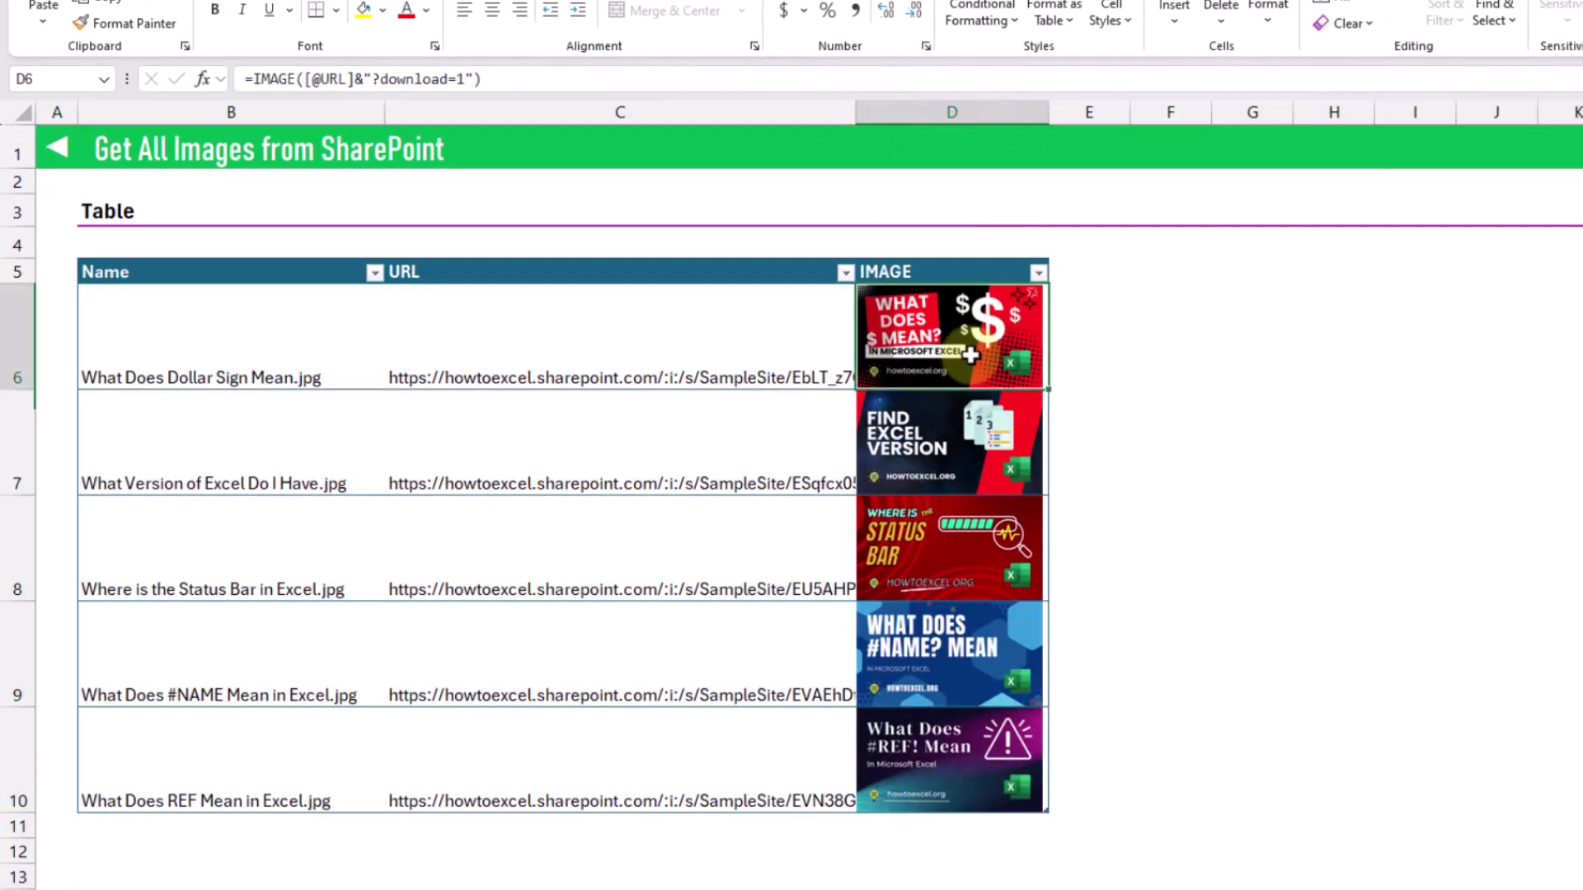
click(975, 425)
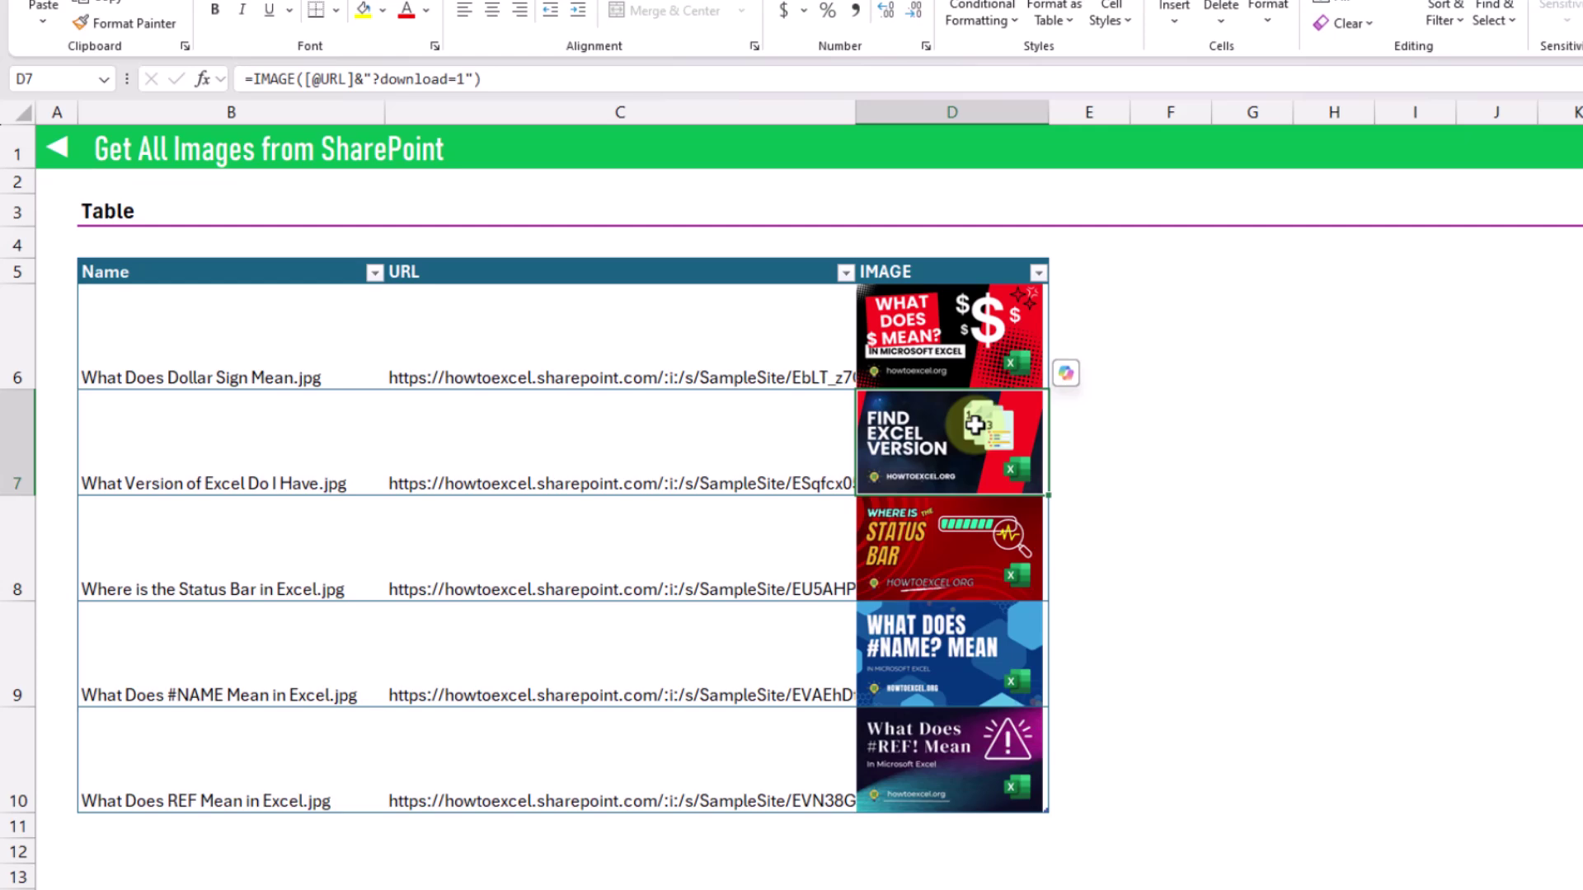